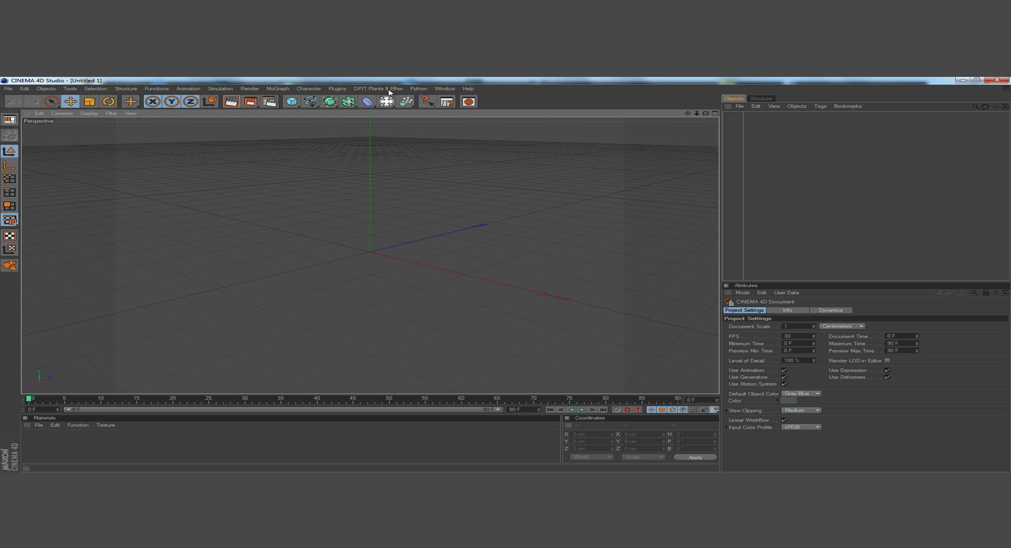
Create a DPIT liquid setup and frame its whole simulation domain in the perspective view.
click(389, 90)
mouse_move(411, 141)
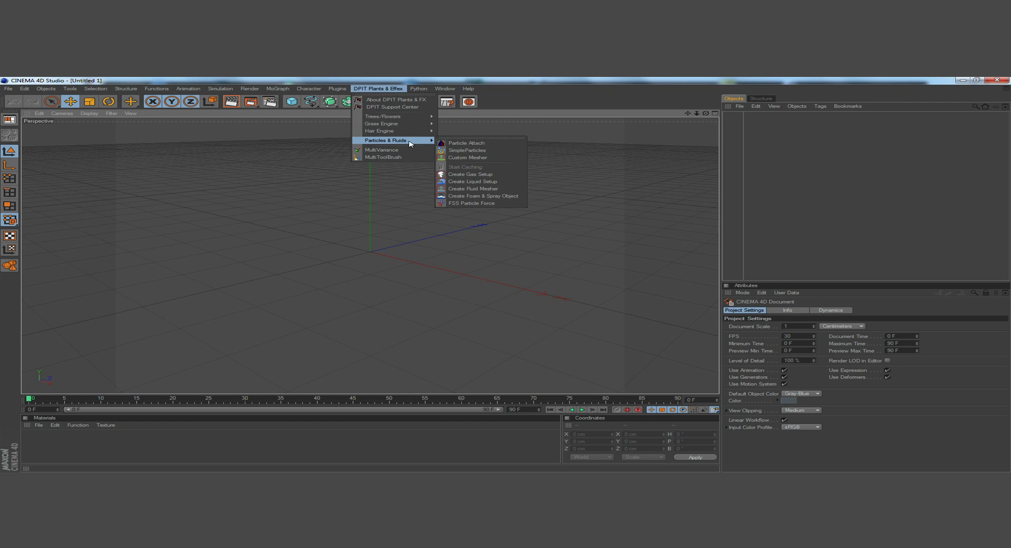
click(487, 182)
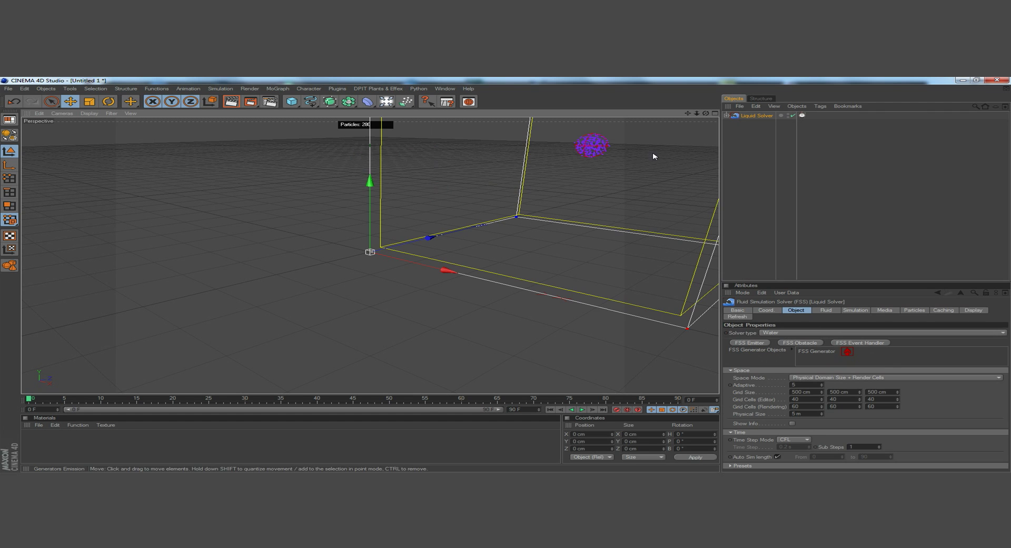
drag(688, 113, 537, 198)
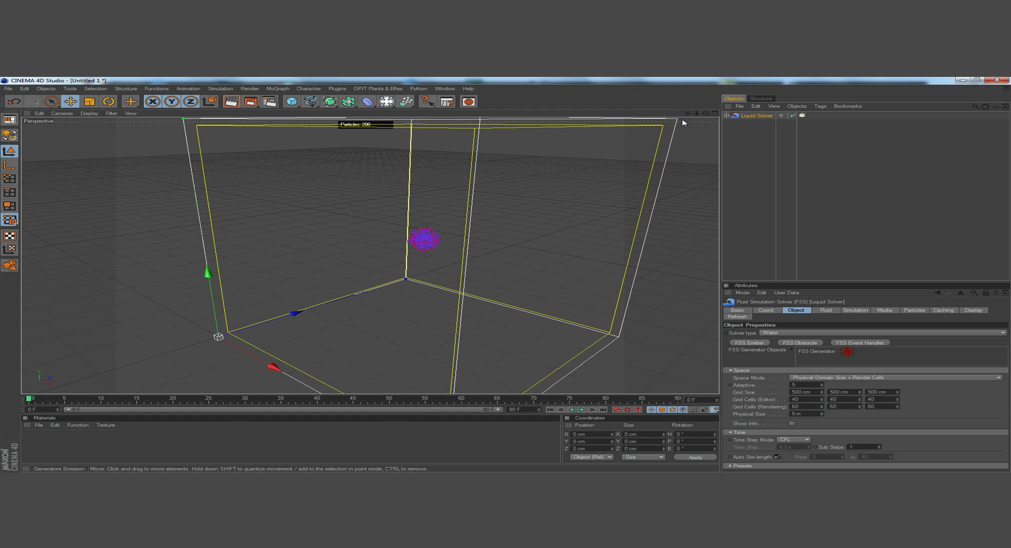
drag(697, 114, 759, 130)
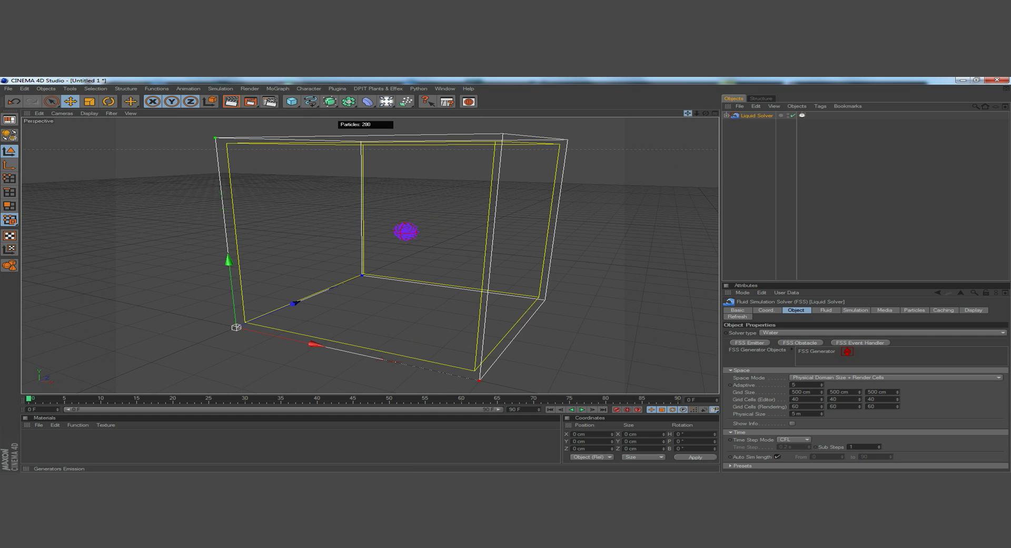
Turn off water generation in the emission settings of the Liquid Solver's FSS Generator.
click(728, 115)
click(765, 124)
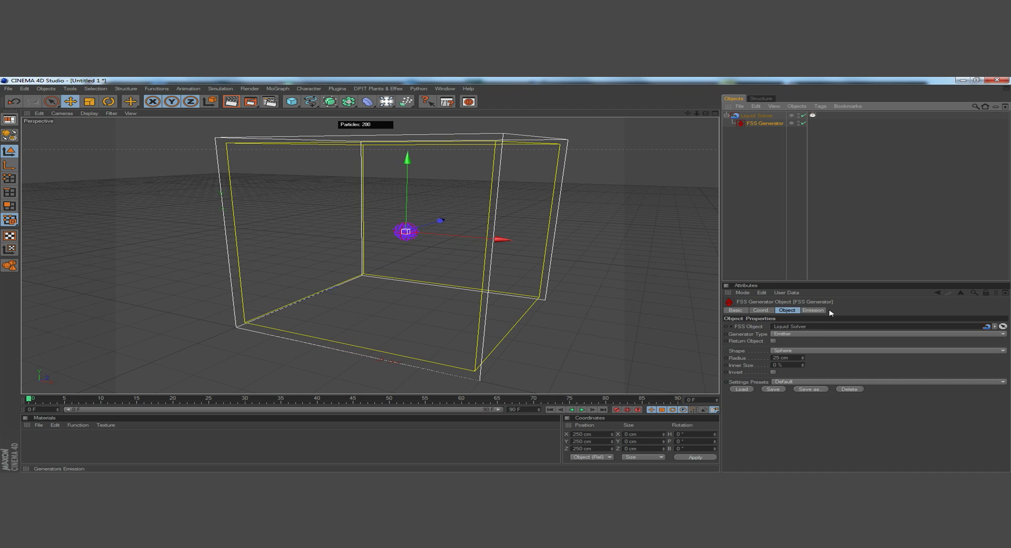
click(814, 311)
drag(822, 281, 822, 228)
click(759, 319)
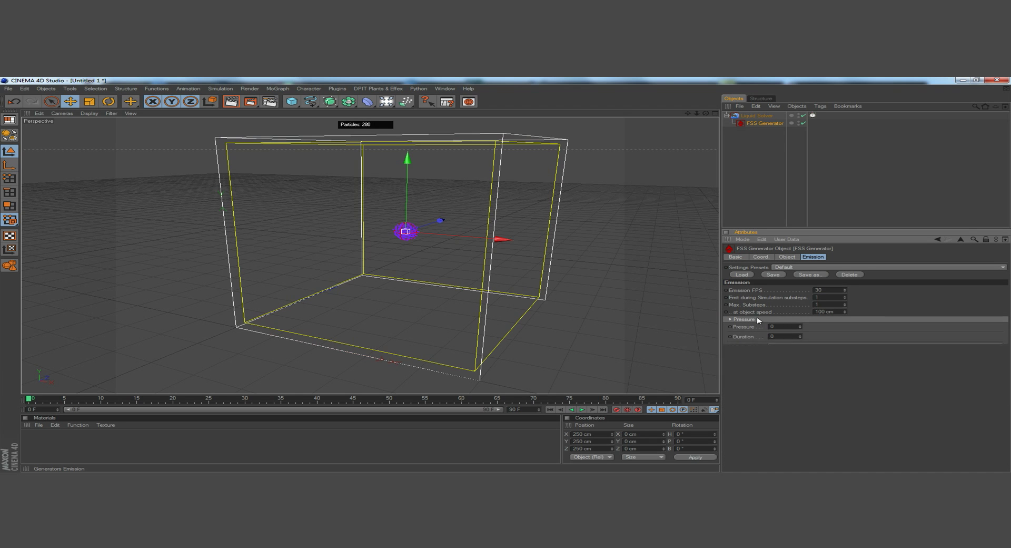
click(748, 341)
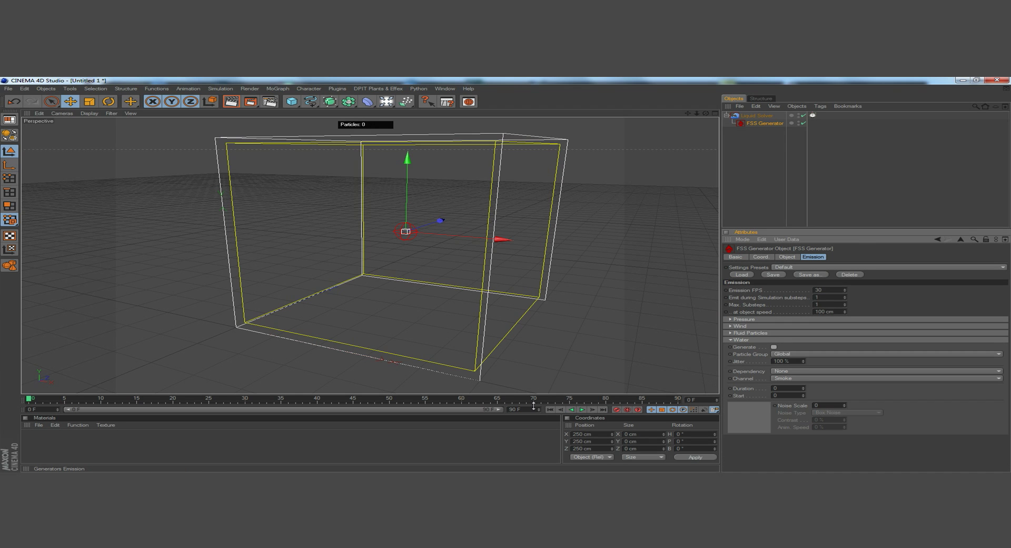
click(757, 341)
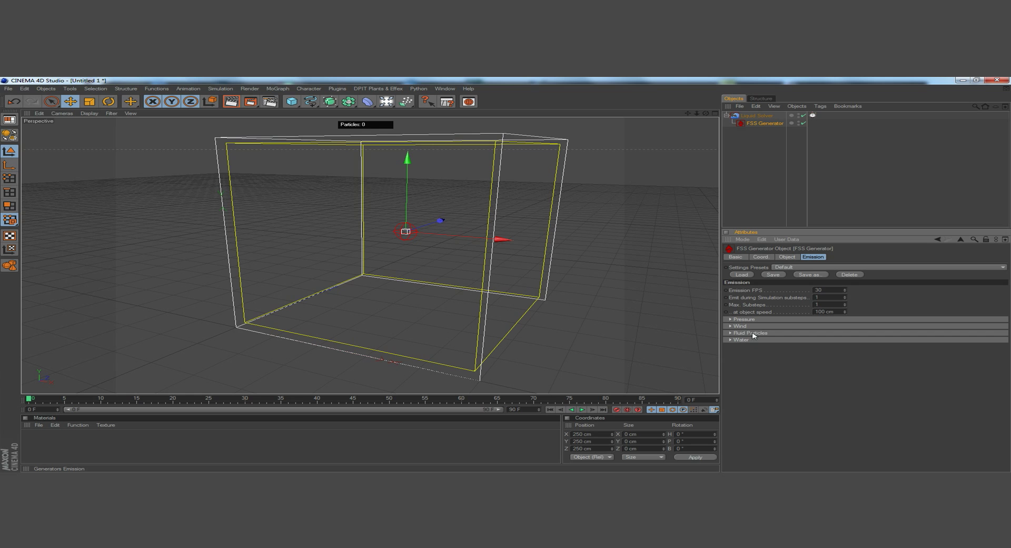
Enable fluid particle injection on the FSS Generator and set its samples to 29.
click(752, 333)
click(788, 340)
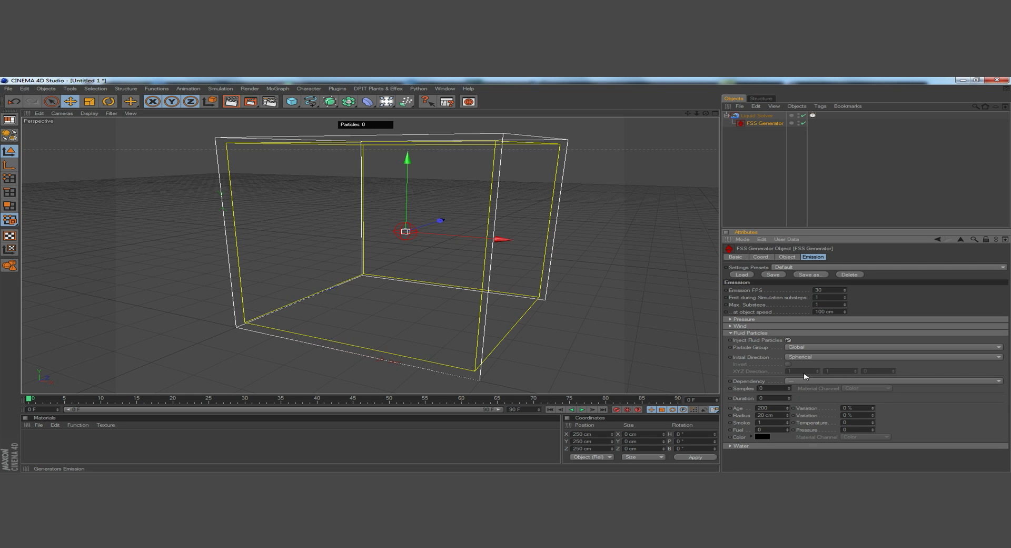
drag(788, 390, 793, 388)
mouse_move(706, 114)
mouse_down()
mouse_move(748, 114)
mouse_move(696, 137)
mouse_move(664, 117)
mouse_move(598, 108)
mouse_move(685, 103)
mouse_move(693, 127)
mouse_up()
right_drag(687, 114, 738, 114)
drag(688, 114, 558, 184)
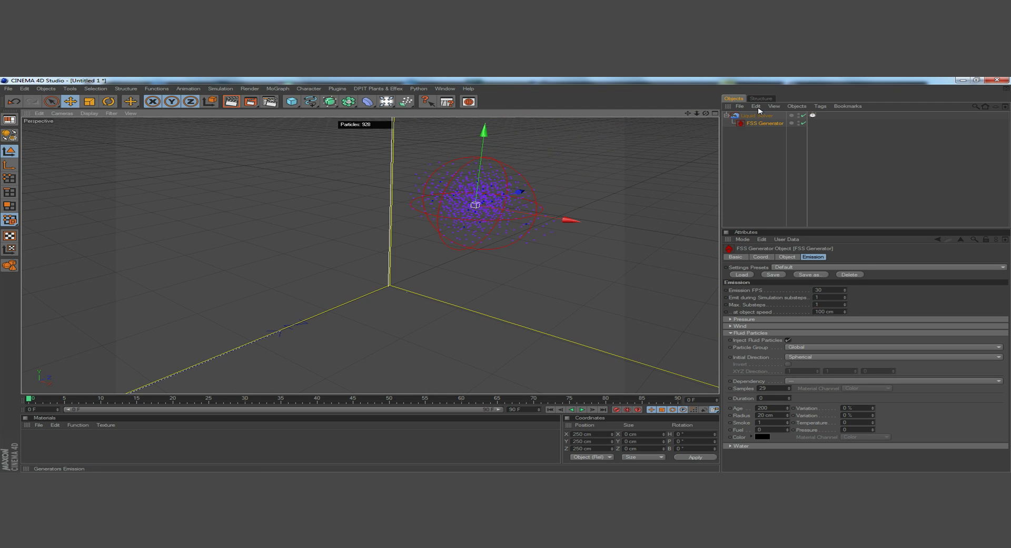
Disable continuous media emission in the Liquid Solver's fluid particle settings, leaving the Liquid channel on.
click(758, 115)
click(914, 257)
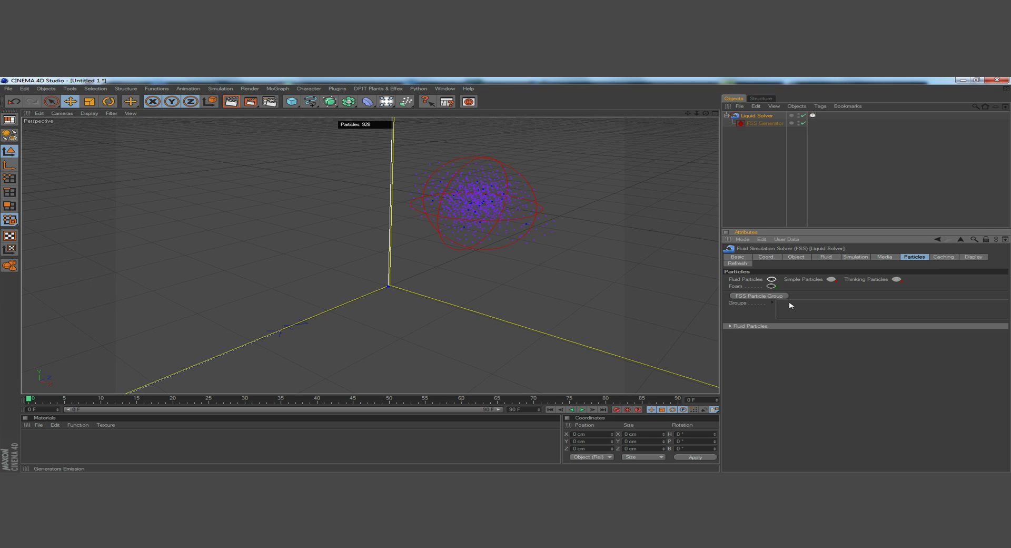
click(744, 326)
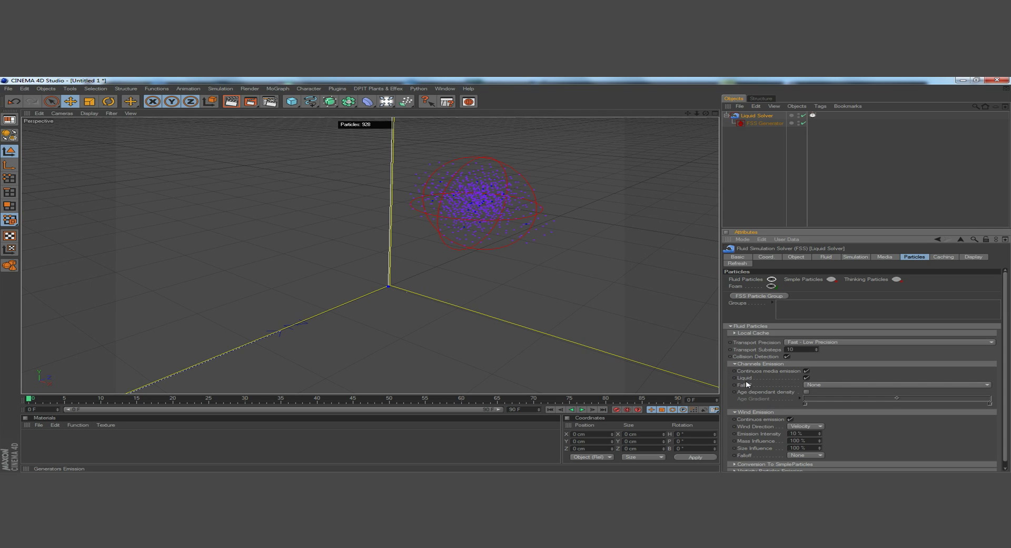
click(744, 279)
click(806, 378)
click(807, 378)
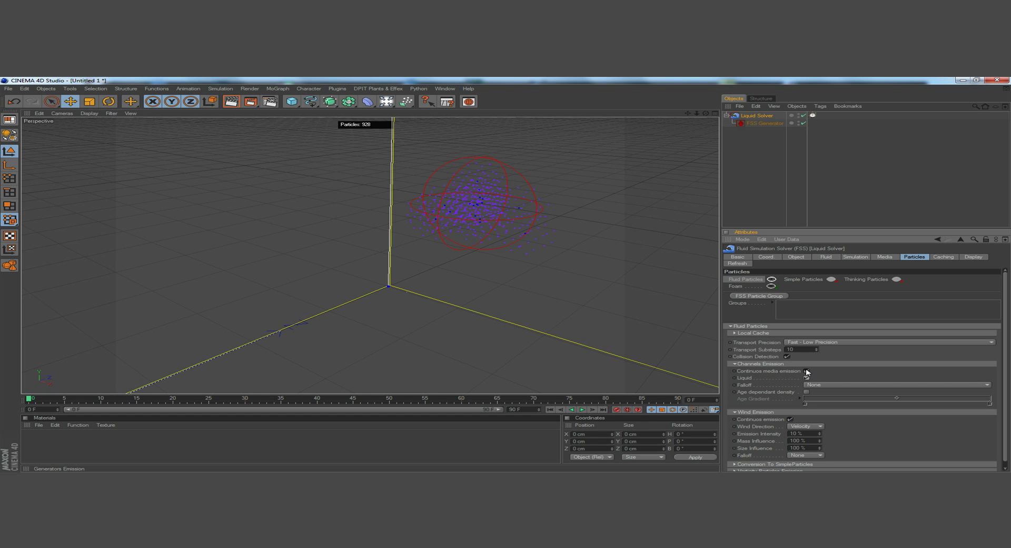
Play the liquid simulation to check the falling particles, stop it and return to the first frame.
drag(706, 113, 726, 97)
right_drag(688, 113, 660, 115)
click(582, 410)
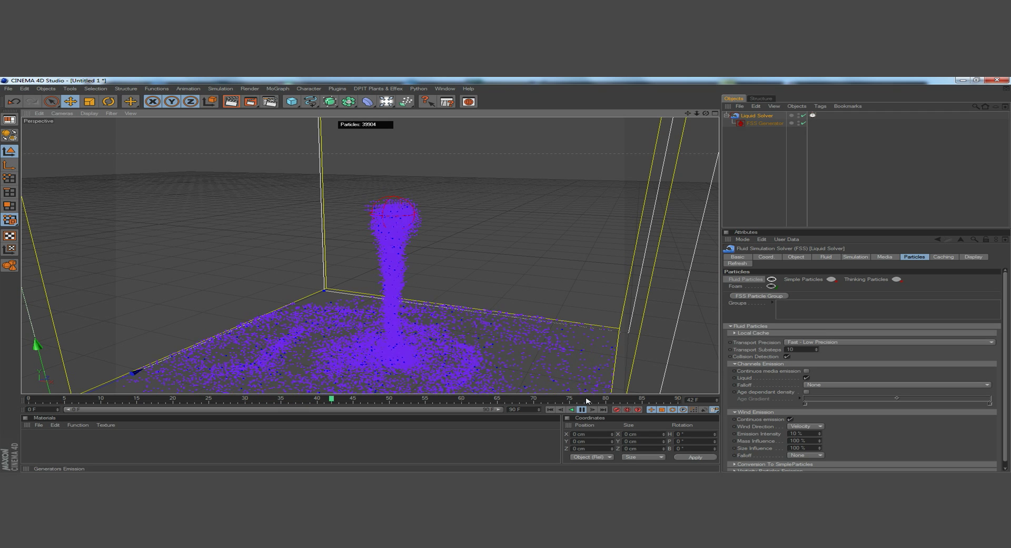
click(582, 409)
click(550, 409)
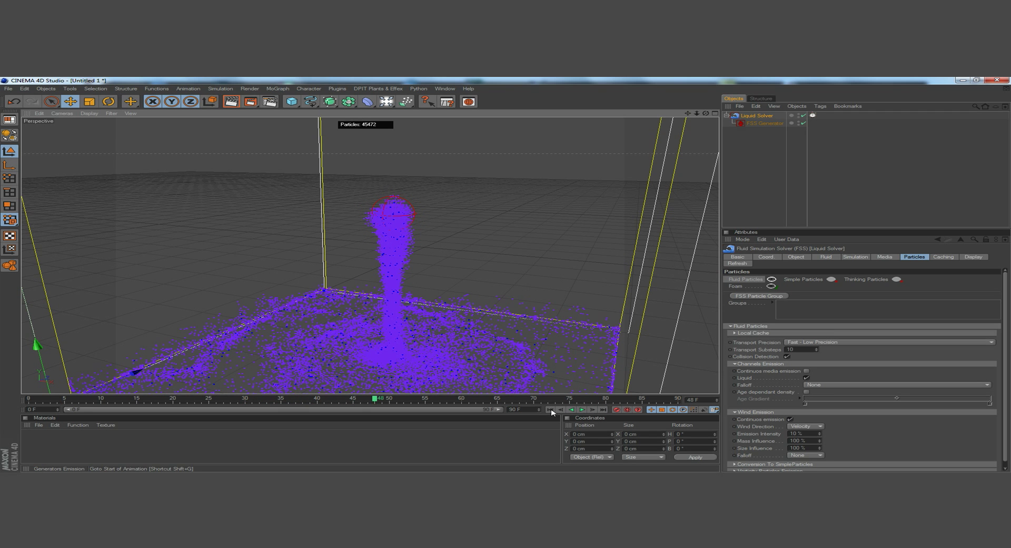
Set the FSS Generator's emitter shape to Mesh.
right_drag(689, 112, 690, 113)
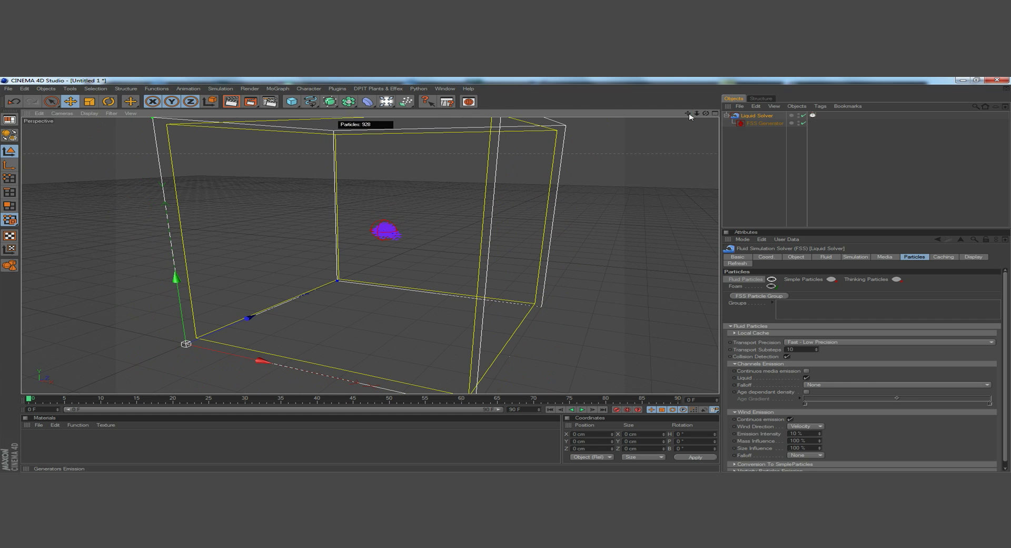
click(765, 123)
click(787, 257)
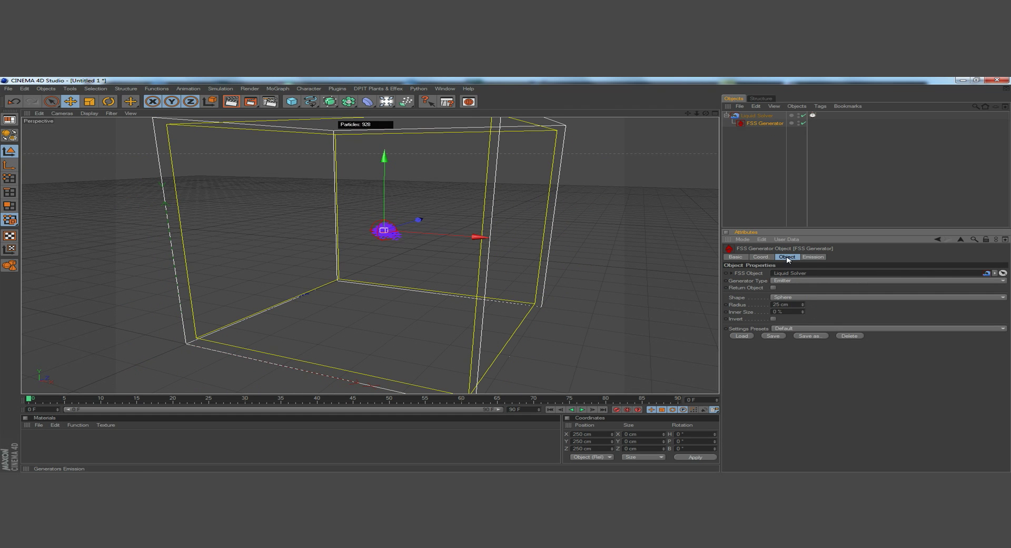
click(812, 297)
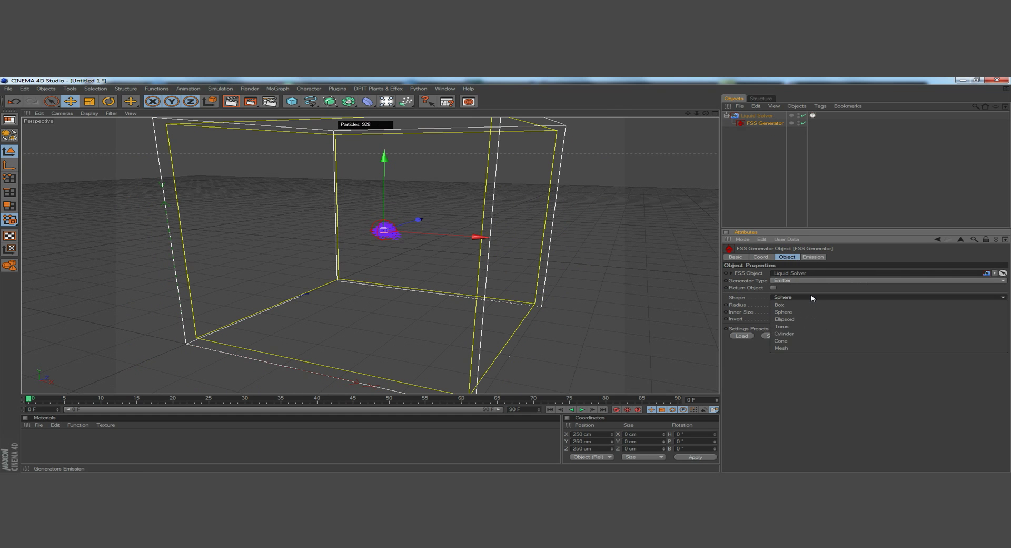
click(827, 350)
Add a Landscape object, place it inside the solver domain and raise its height to about 264 cm.
click(291, 101)
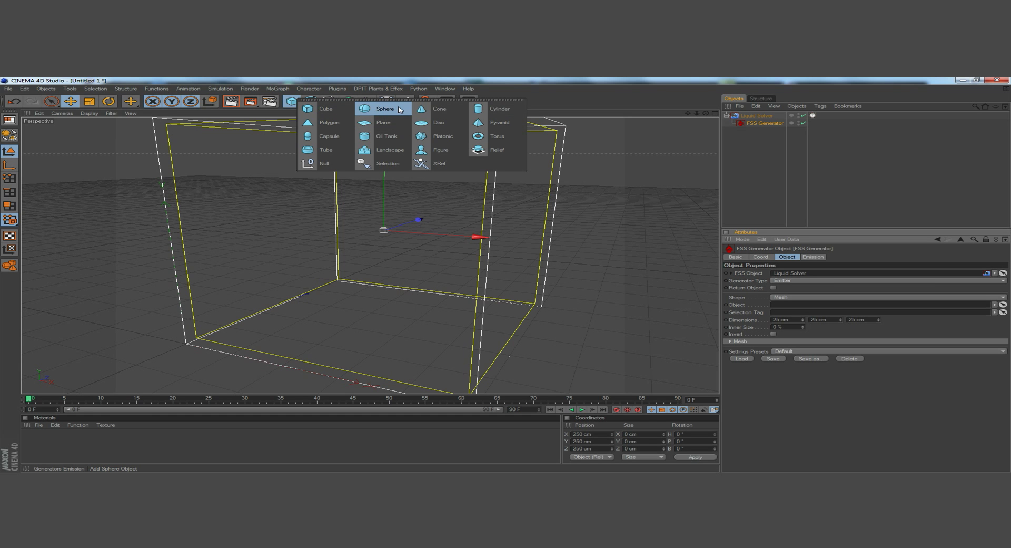
click(382, 152)
drag(321, 325, 509, 228)
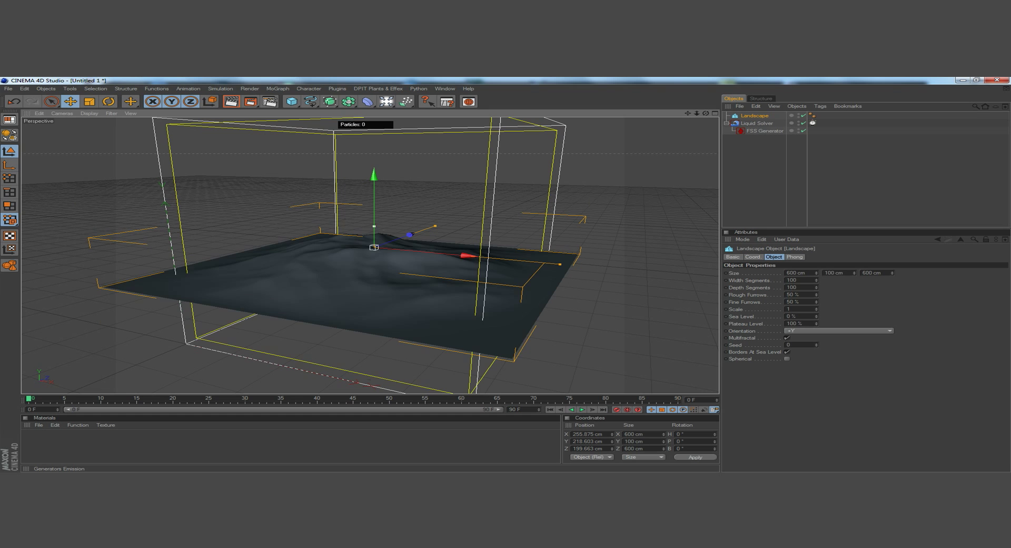
drag(374, 226, 374, 190)
Assign the Landscape as the mesh object of the FSS Generator.
drag(754, 116, 818, 310)
click(764, 122)
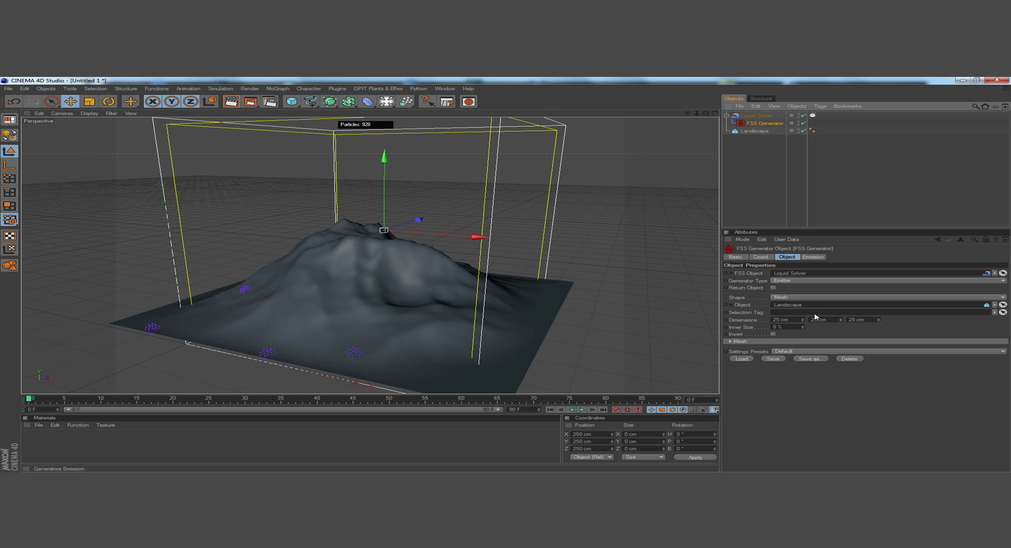
mouse_move(705, 113)
mouse_down()
mouse_move(734, 109)
mouse_move(702, 118)
mouse_move(725, 115)
mouse_move(730, 92)
mouse_move(719, 111)
mouse_up()
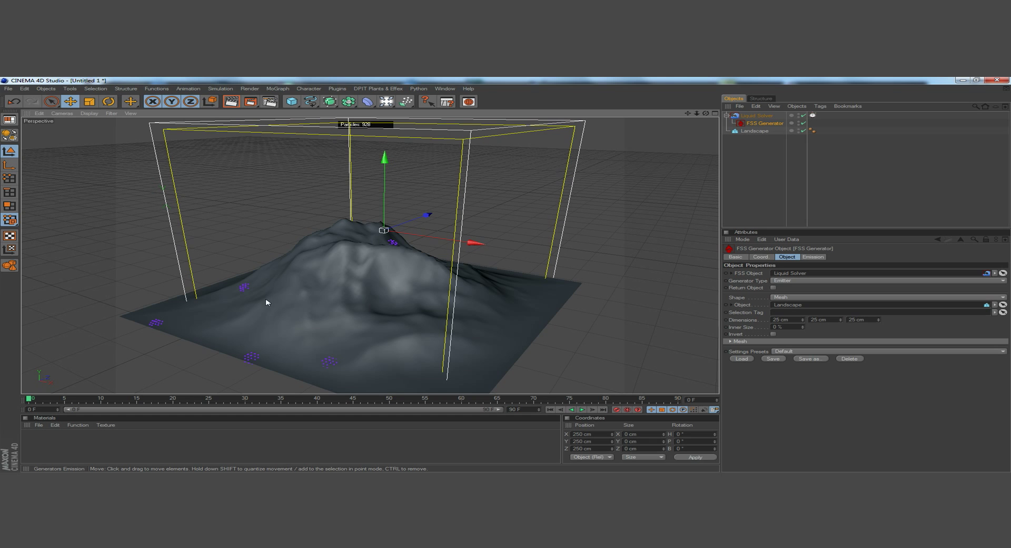
Scale the Landscape down uniformly to about 358.5 cm wide so it fits within the solver domain.
click(756, 130)
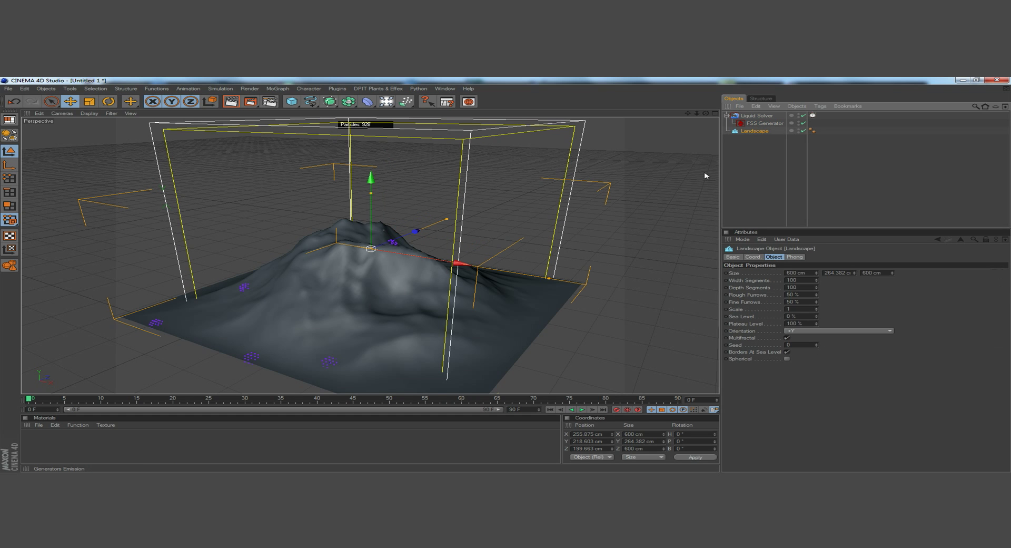
click(89, 102)
drag(589, 177, 506, 179)
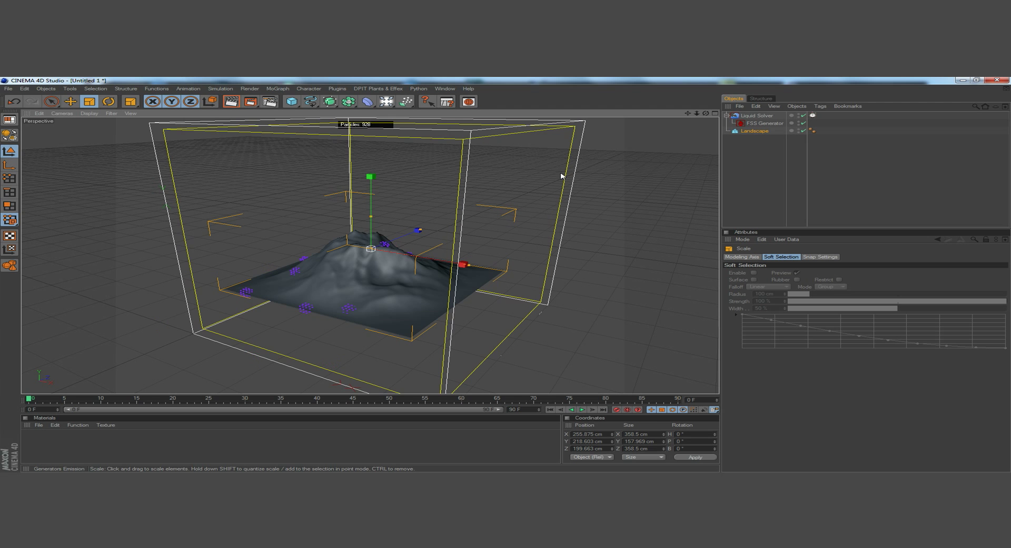
drag(706, 114, 707, 143)
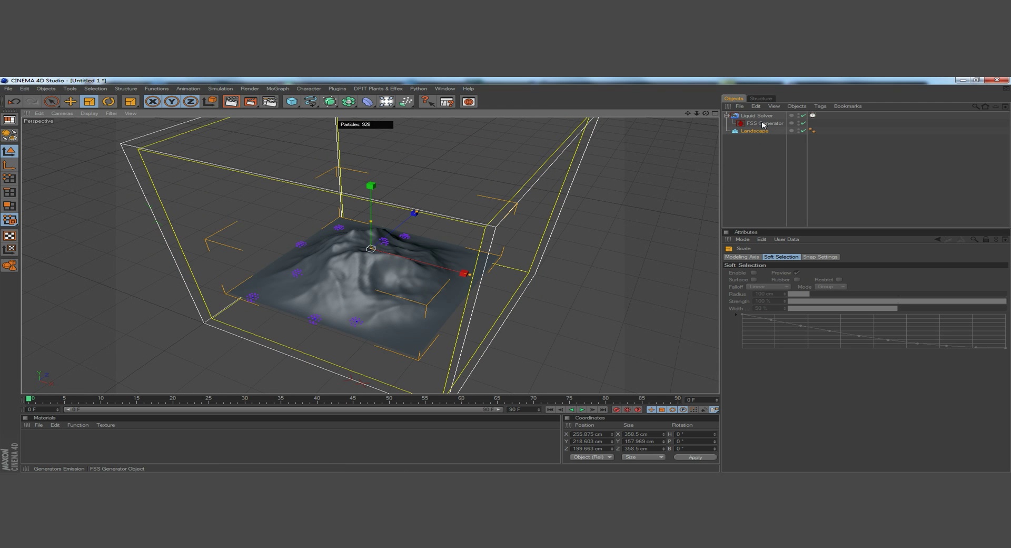
Set the FSS Generator's fluid particle samples to 1000.
click(765, 123)
click(813, 257)
click(732, 341)
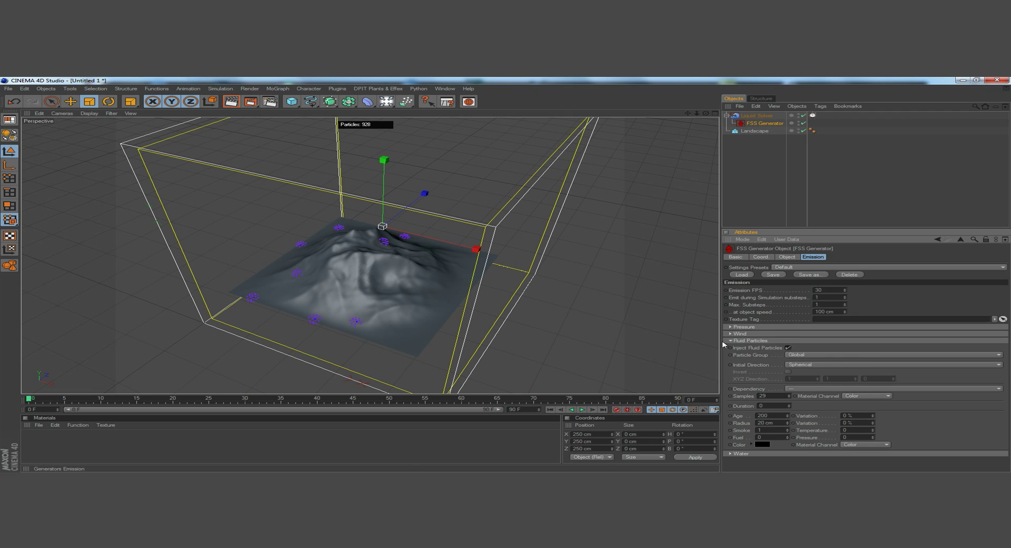
double_click(773, 396)
text(10)
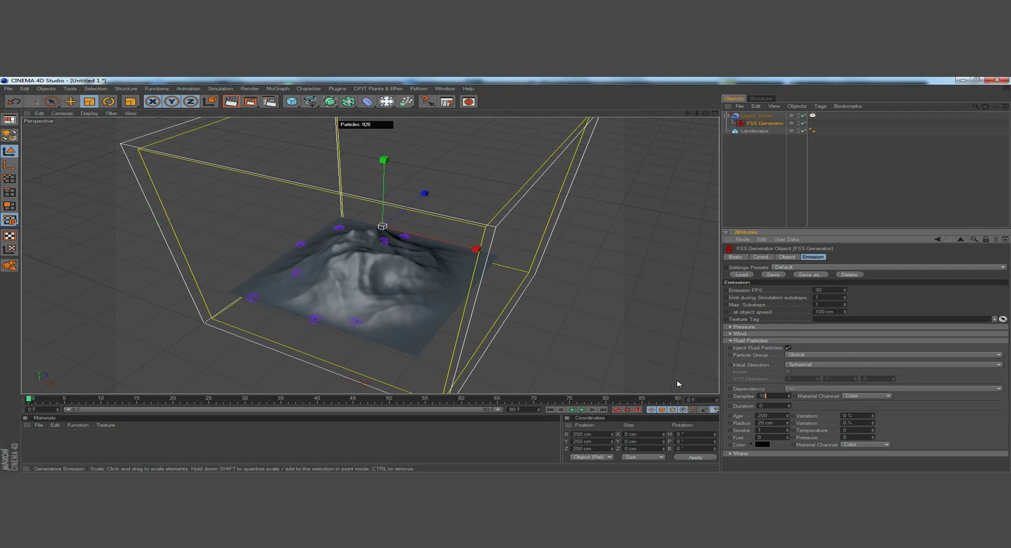
text(00)
key(Return)
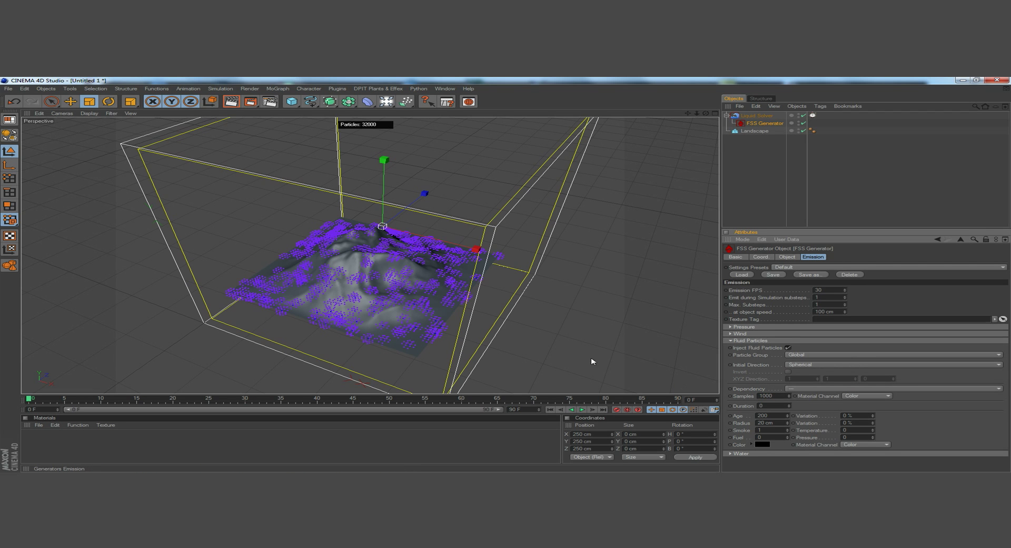
Move the FSS Generator upward to a height of about 382 cm.
mouse_move(706, 113)
mouse_down()
mouse_move(743, 151)
mouse_move(716, 104)
mouse_move(705, 114)
mouse_up()
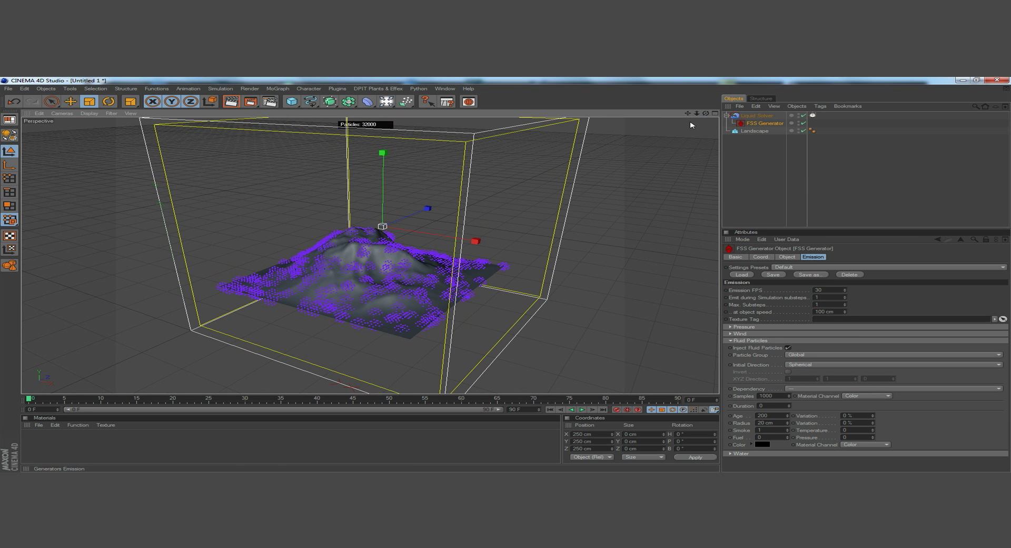
key(e)
drag(392, 164, 393, 108)
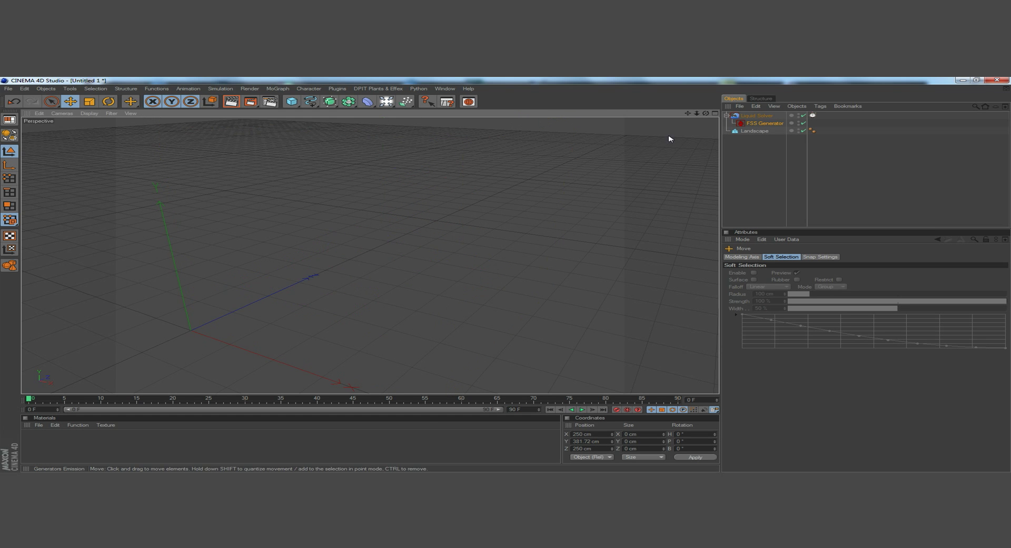
Play the simulation of particles emitted from the landscape mesh, stop it and return to the first frame.
click(583, 410)
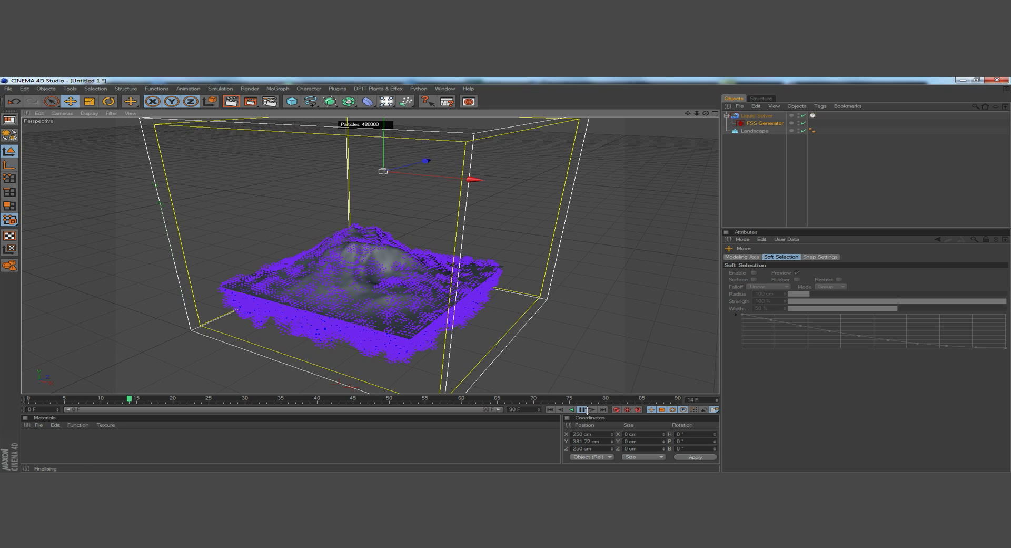
click(583, 409)
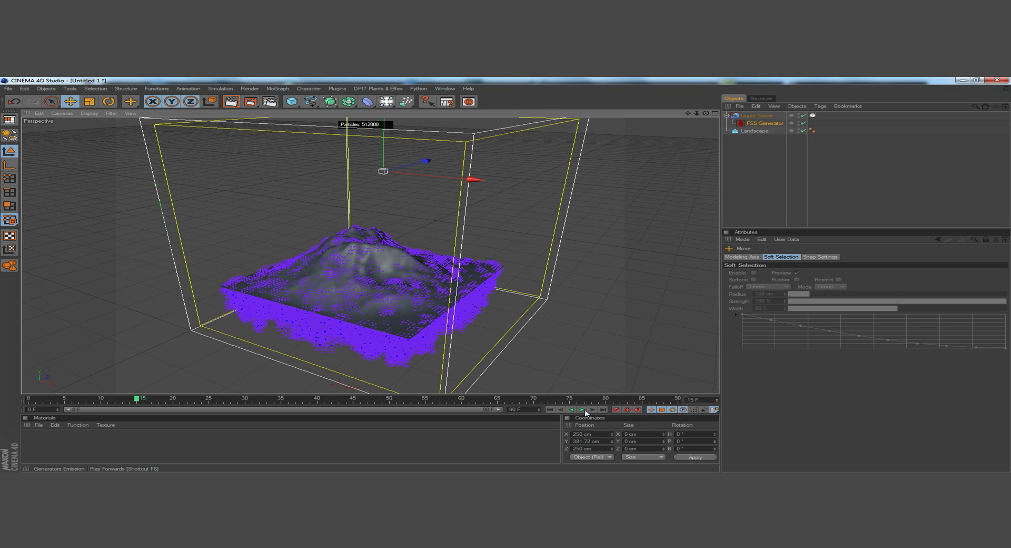
click(550, 410)
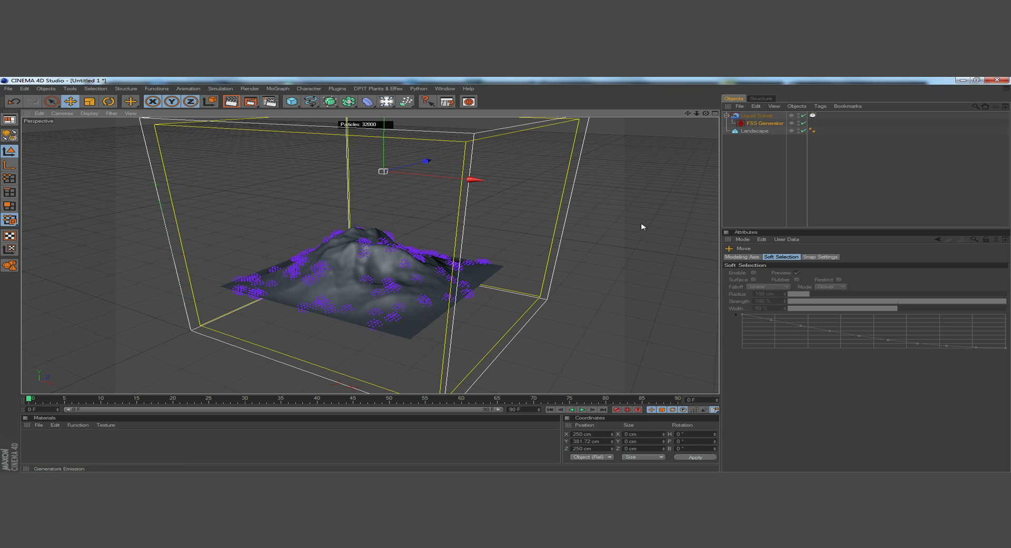
Turn off fluid particle injection on the FSS Generator and collapse its Fluid Particles settings.
click(753, 124)
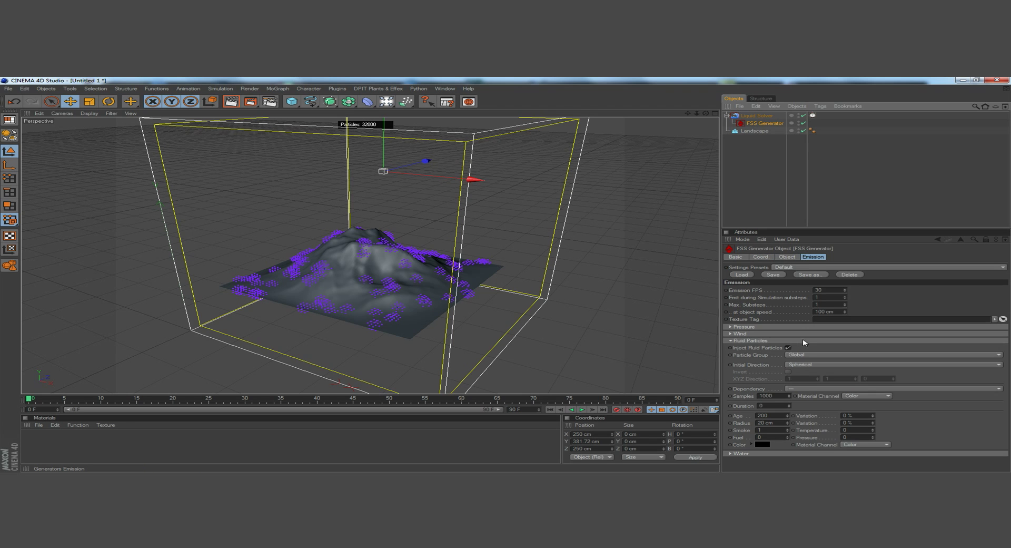
click(788, 348)
click(751, 340)
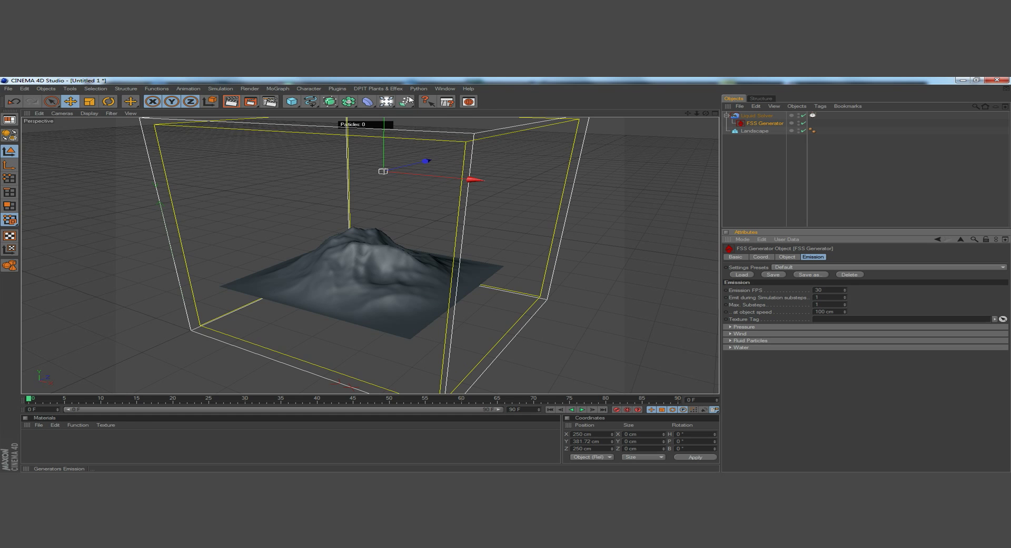
Create a SimpleParticles emitter that uses the Landscape object as its emission source.
click(378, 89)
mouse_move(390, 141)
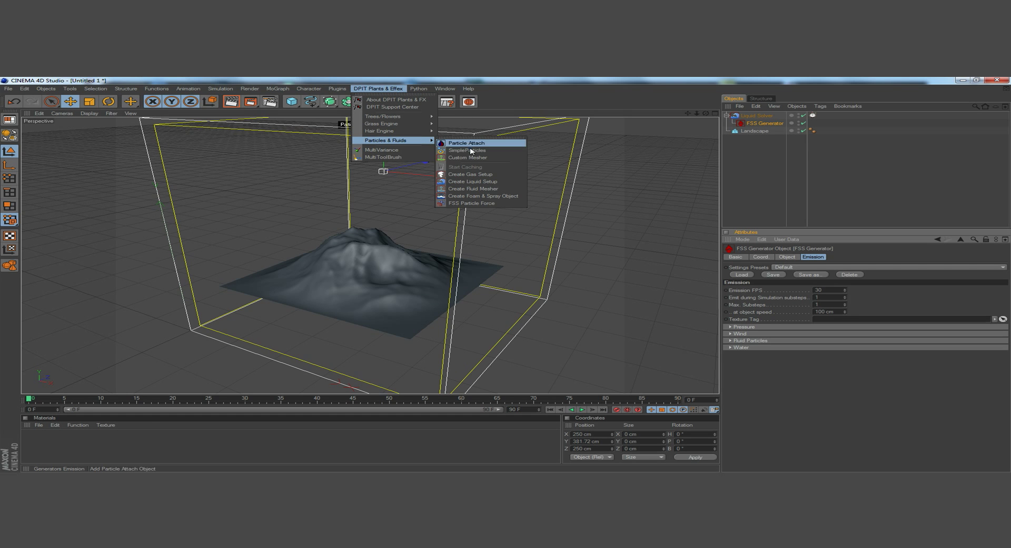
click(749, 131)
click(389, 89)
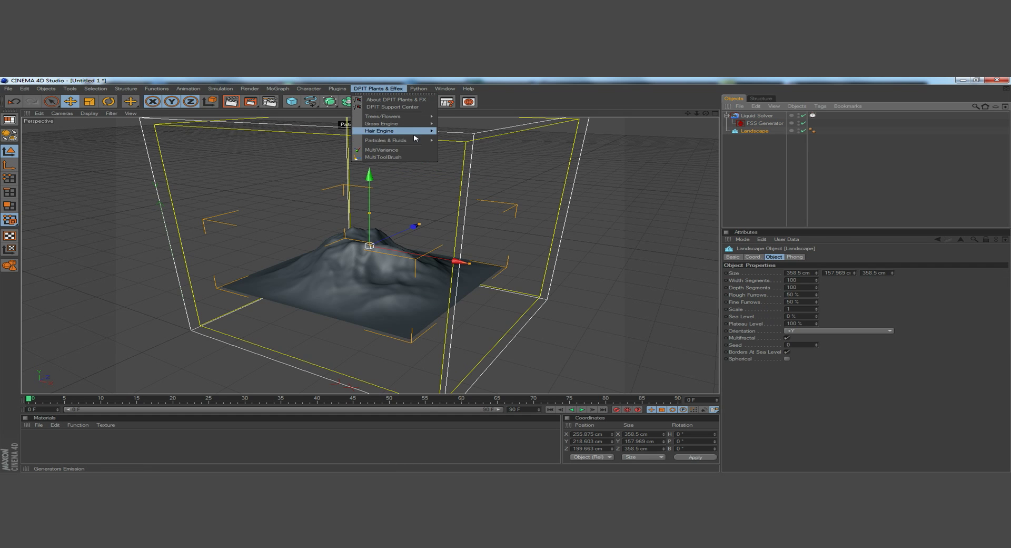
mouse_move(416, 140)
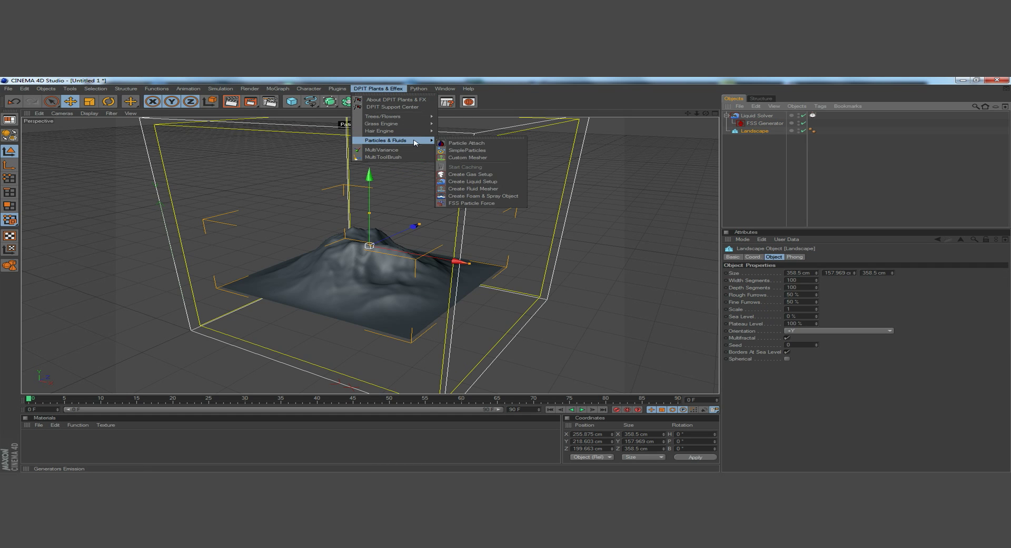
click(505, 150)
Preview the simple particles emitting from the landscape, stop playback and return to the first frame.
click(583, 409)
click(583, 409)
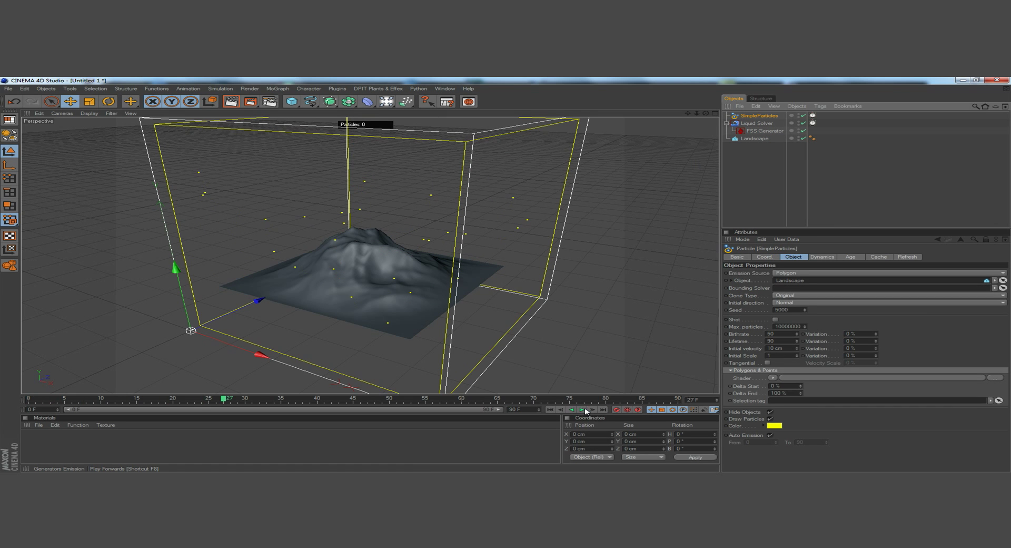
click(550, 409)
Assign SimpleParticles as the emitter in the Liquid Solver's simple particles settings, with its Liquid emission channel on.
click(758, 125)
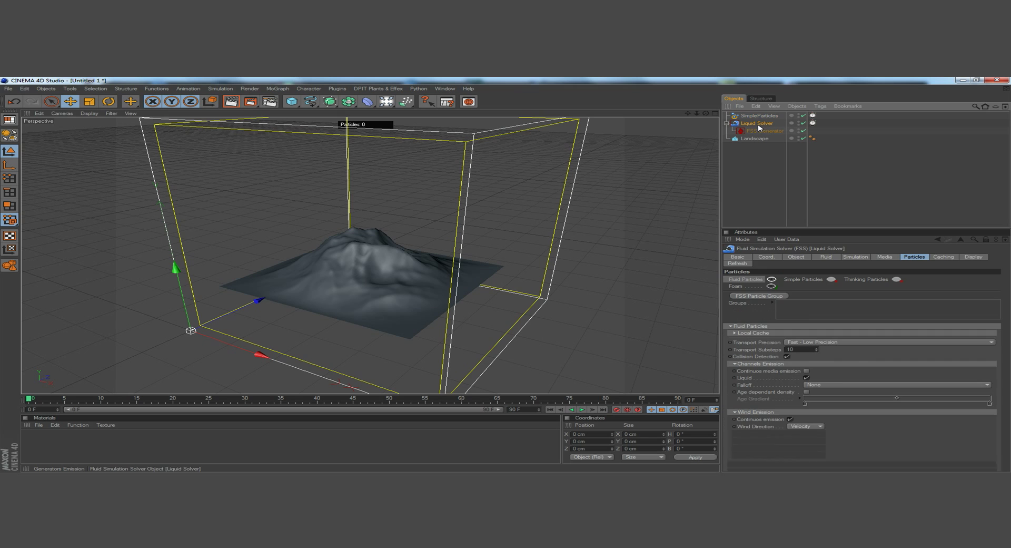
click(771, 280)
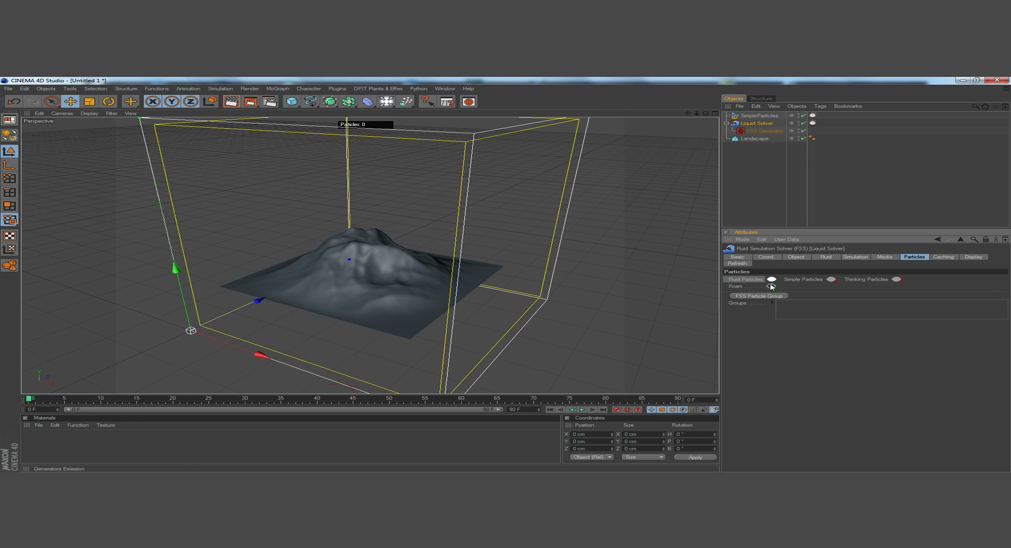
click(832, 279)
click(730, 326)
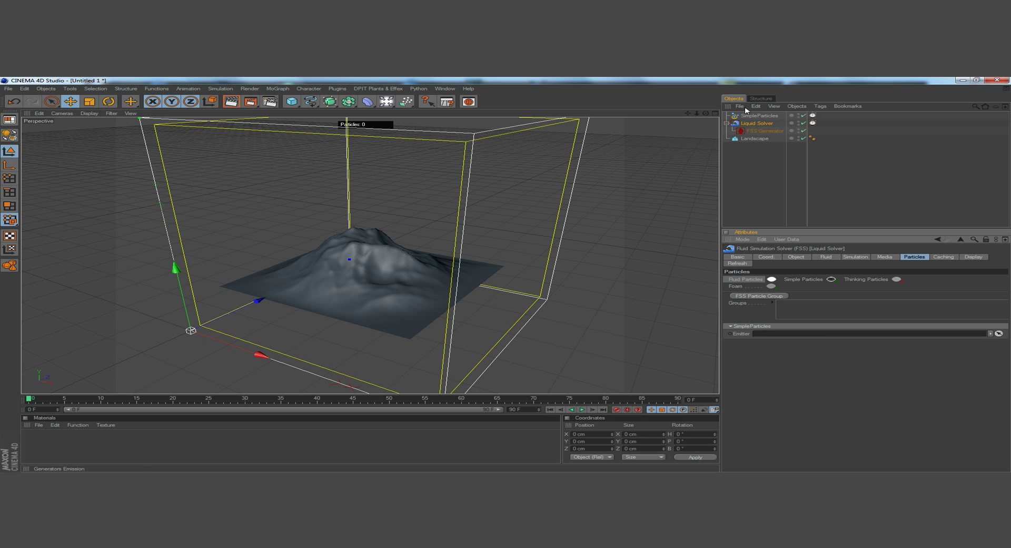
drag(758, 116, 812, 336)
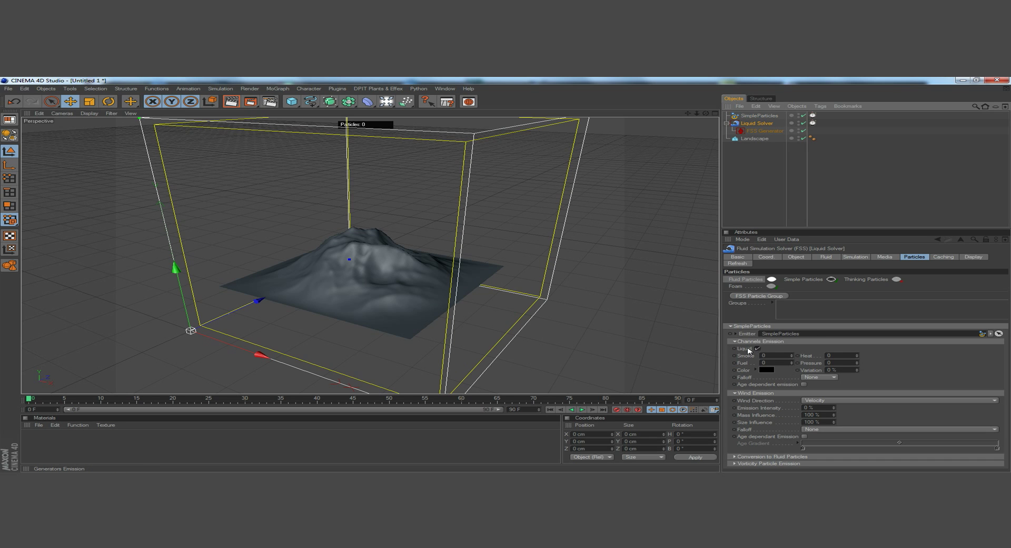
click(744, 348)
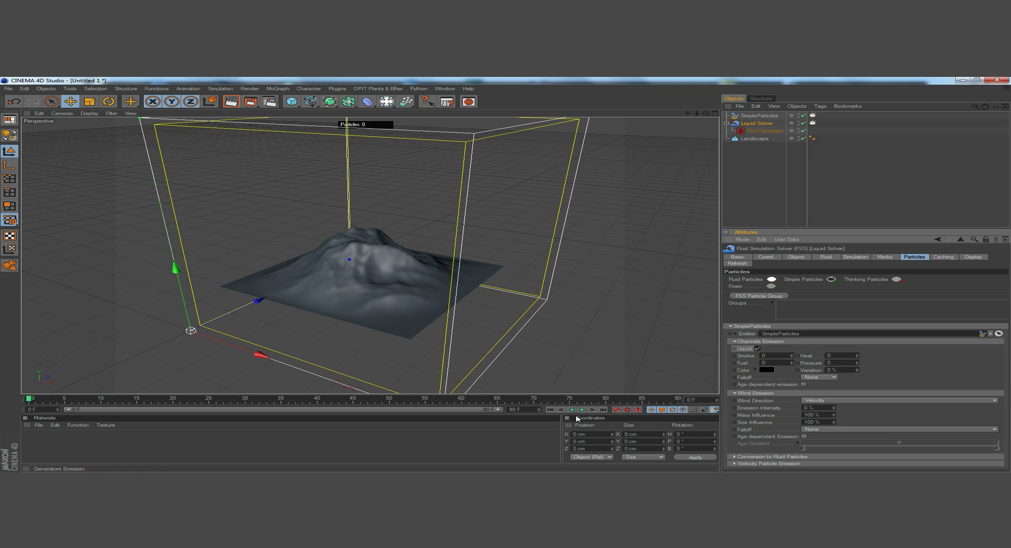
Play the simulation of liquid emitted from the simple particles, stop it and inspect the particle trails.
click(582, 409)
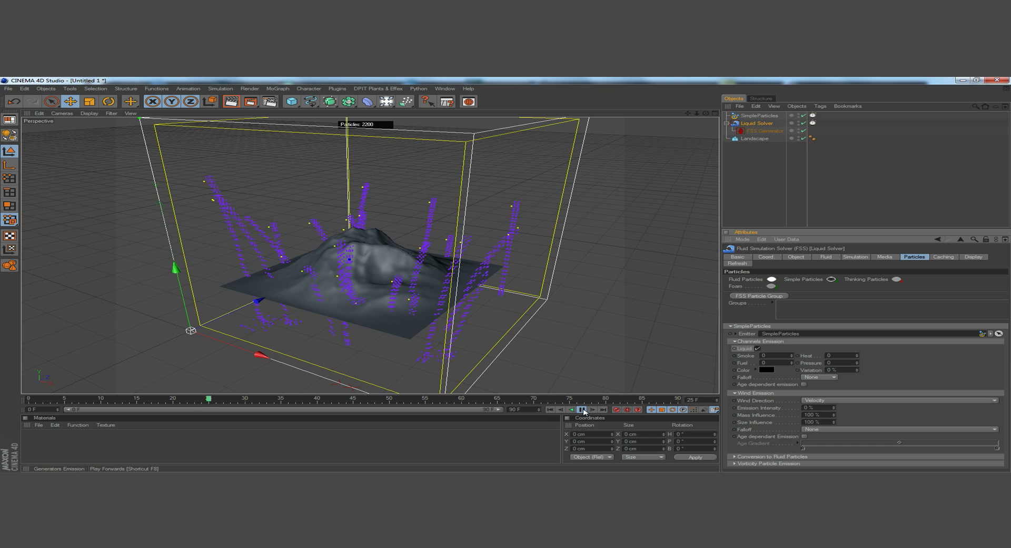
click(582, 409)
drag(706, 114, 706, 115)
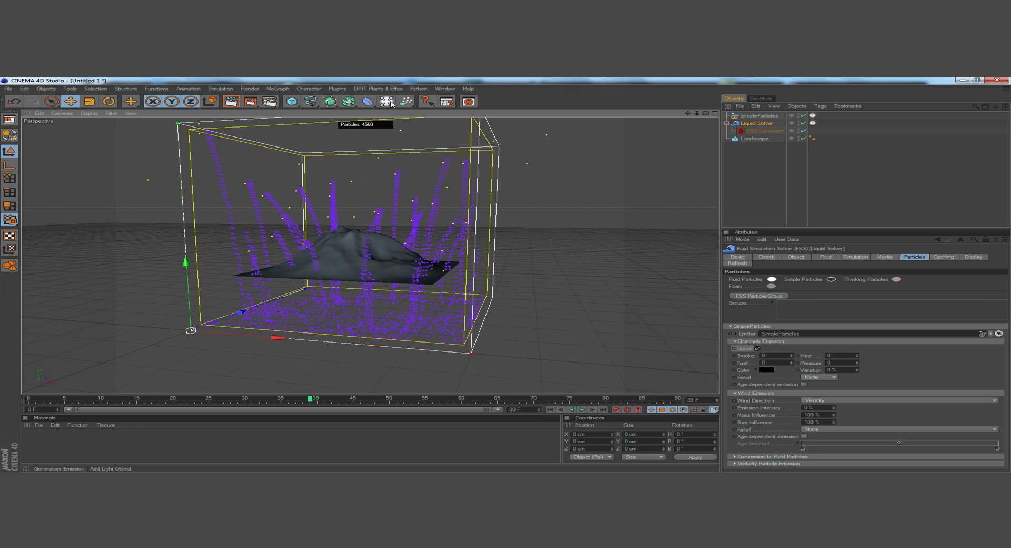
Create a fluid mesher for the liquid solver and return the animation to the first frame.
click(378, 89)
mouse_move(390, 140)
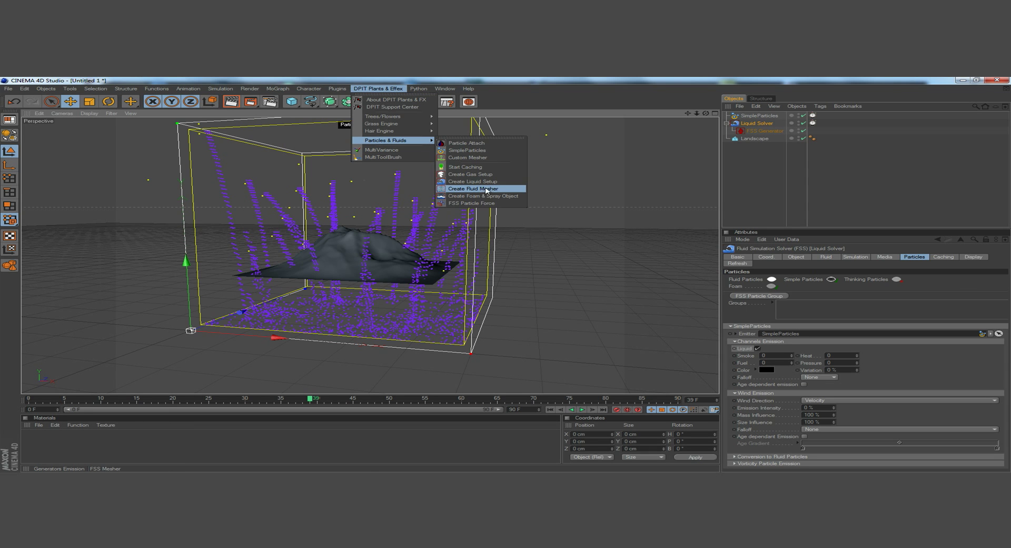
click(487, 191)
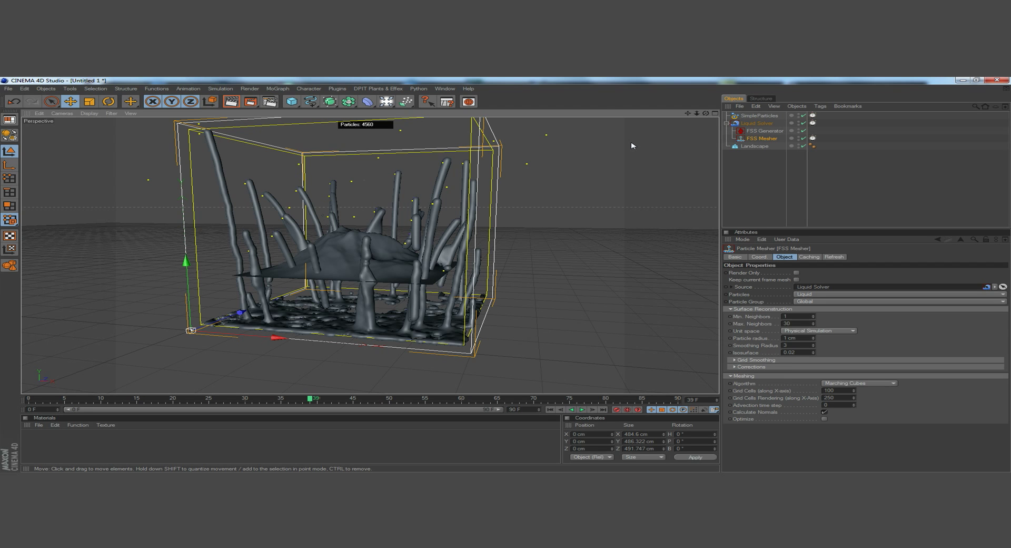
click(550, 410)
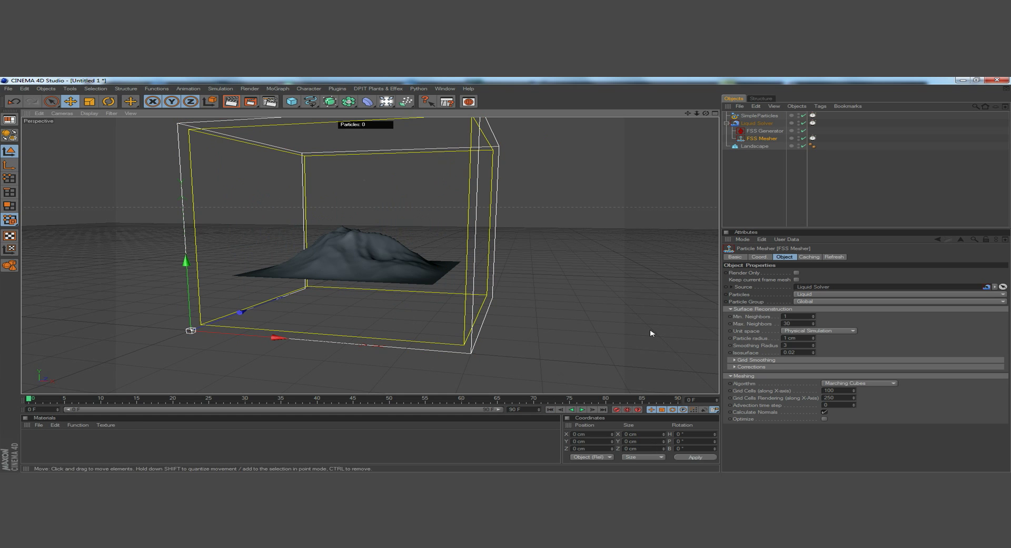
Start a new project and create a gas setup in it.
click(7, 89)
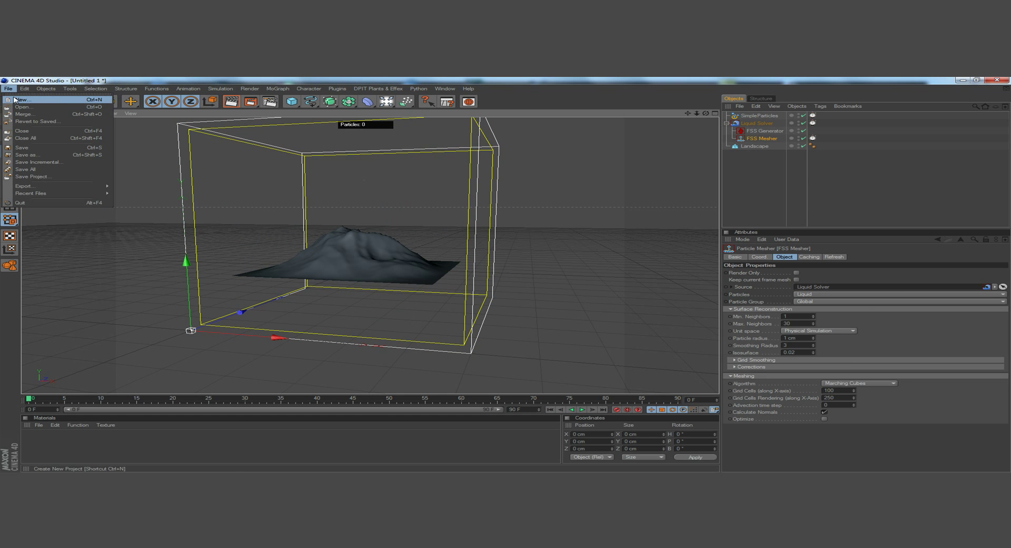
click(16, 100)
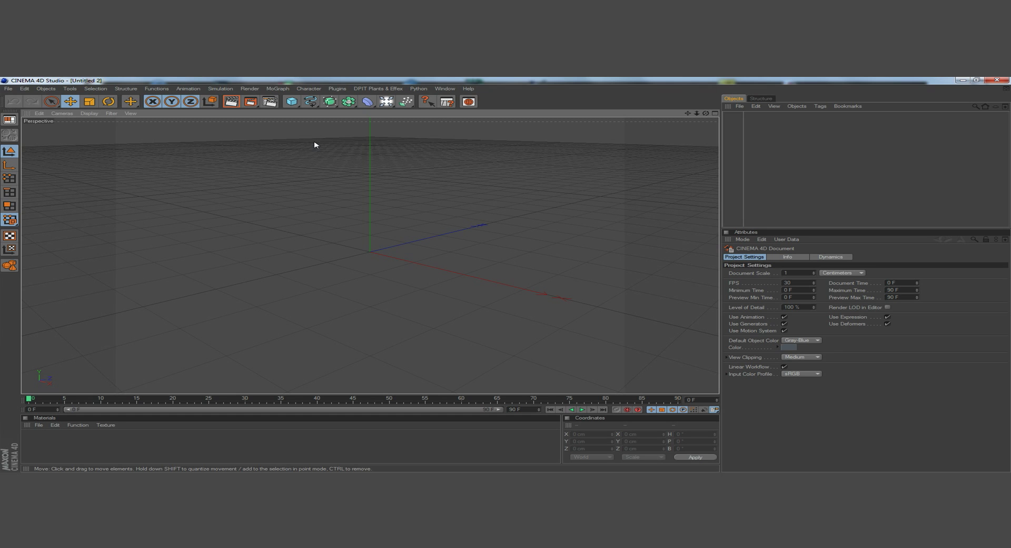
click(389, 89)
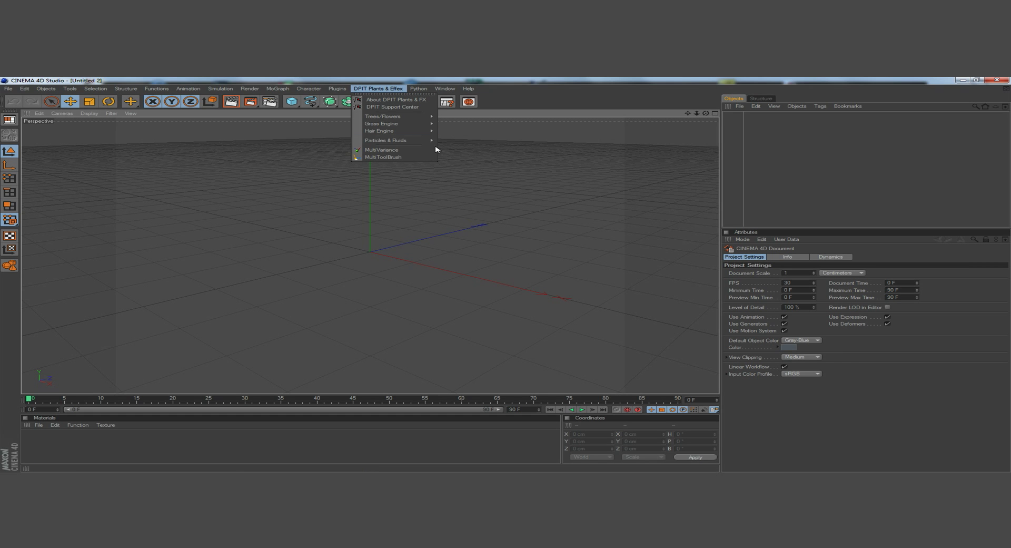
mouse_move(416, 140)
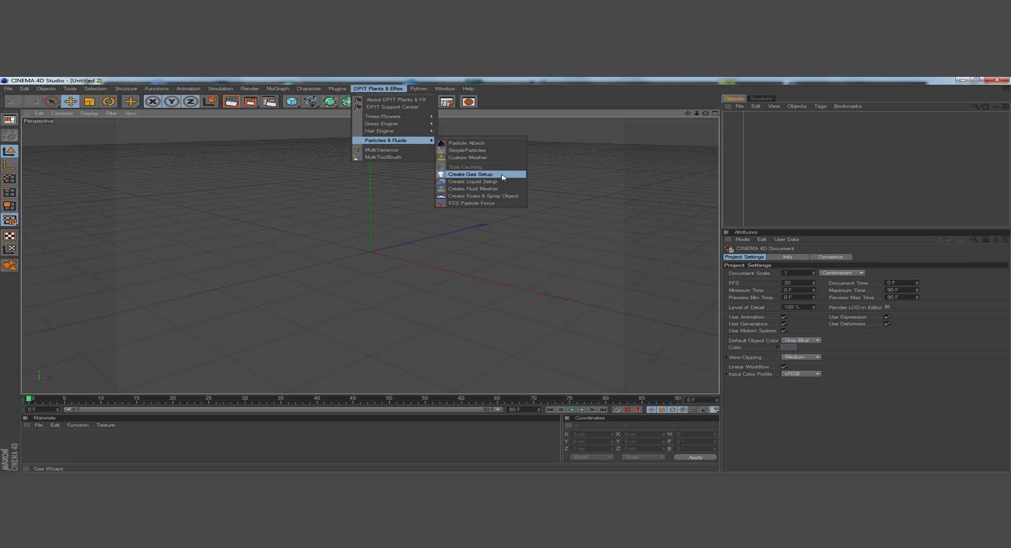
click(470, 174)
drag(688, 114, 586, 138)
drag(705, 113, 738, 103)
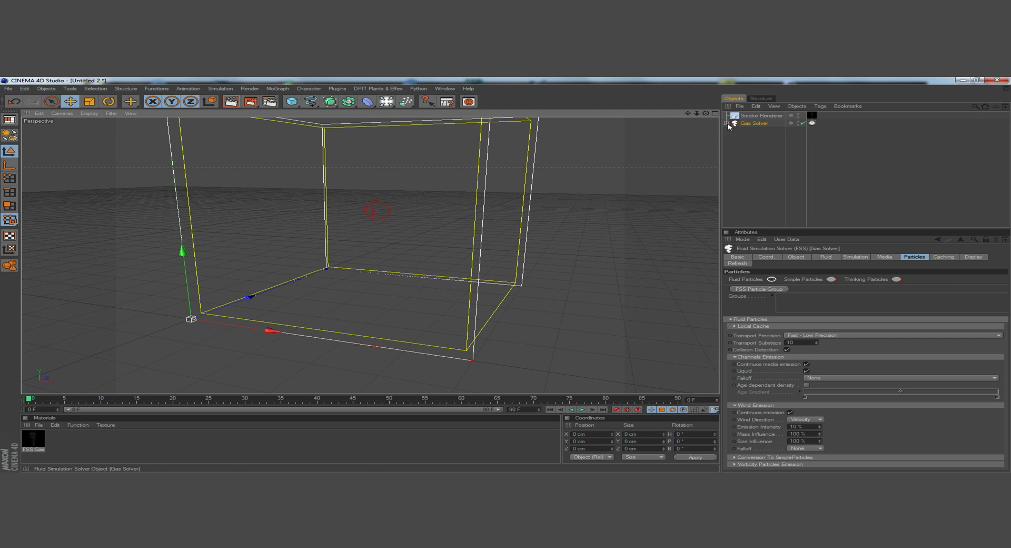
Move the gas solver's FSS Generator near the container floor, at about X 311, Y 48, Z 224 cm.
click(727, 123)
click(765, 130)
drag(405, 170, 430, 249)
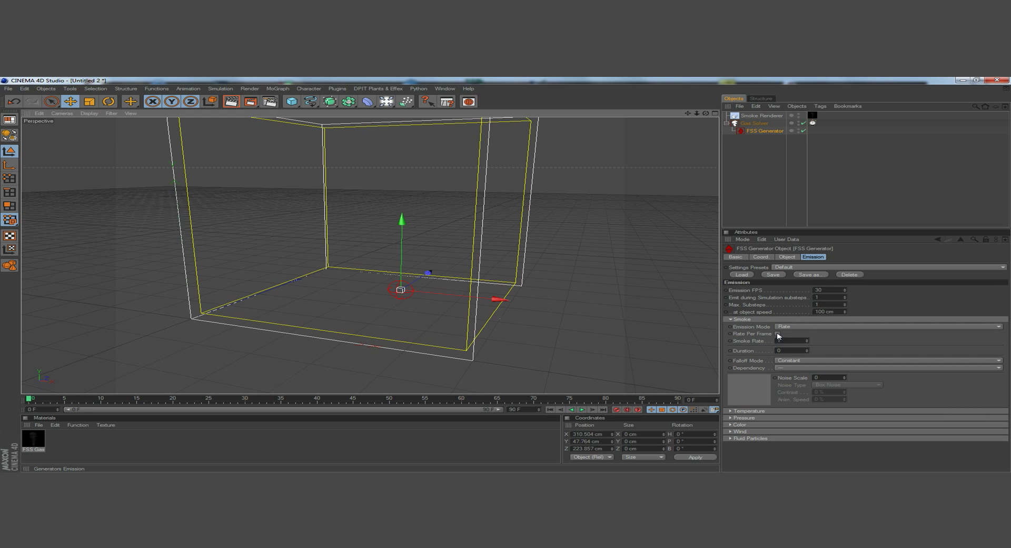
Enable Rate Per Frame with a smoke rate of 0.2 on the FSS Generator and raise it to about 64 cm.
click(778, 334)
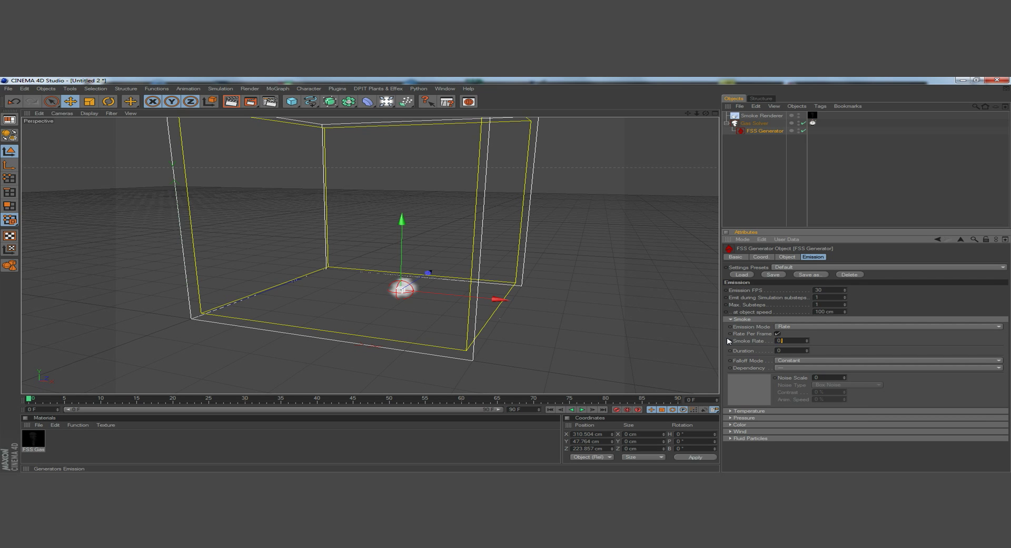
text(.2)
key(Return)
drag(402, 237, 402, 230)
click(761, 320)
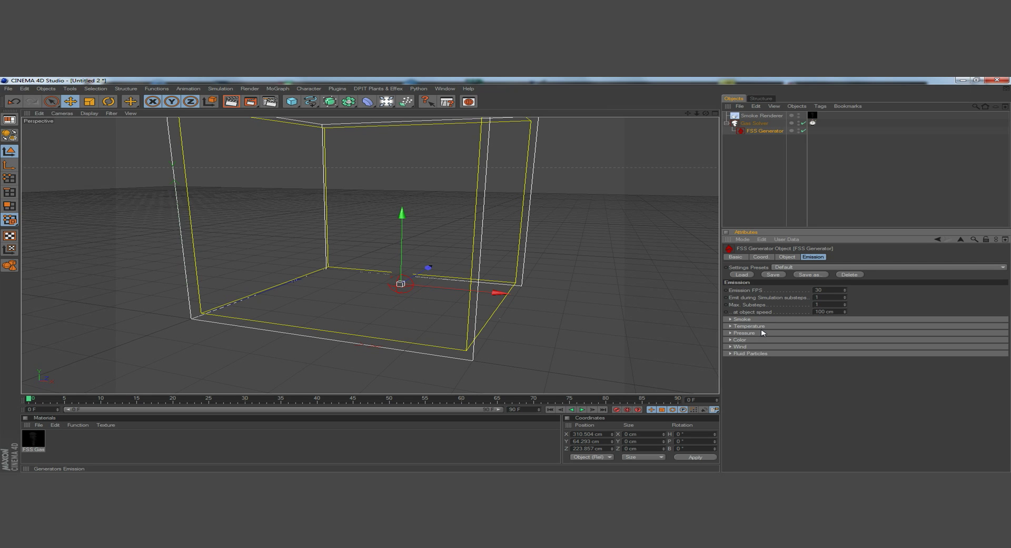
Set the FSS Generator's pressure to 8 and the pressure duration to 8.
click(760, 333)
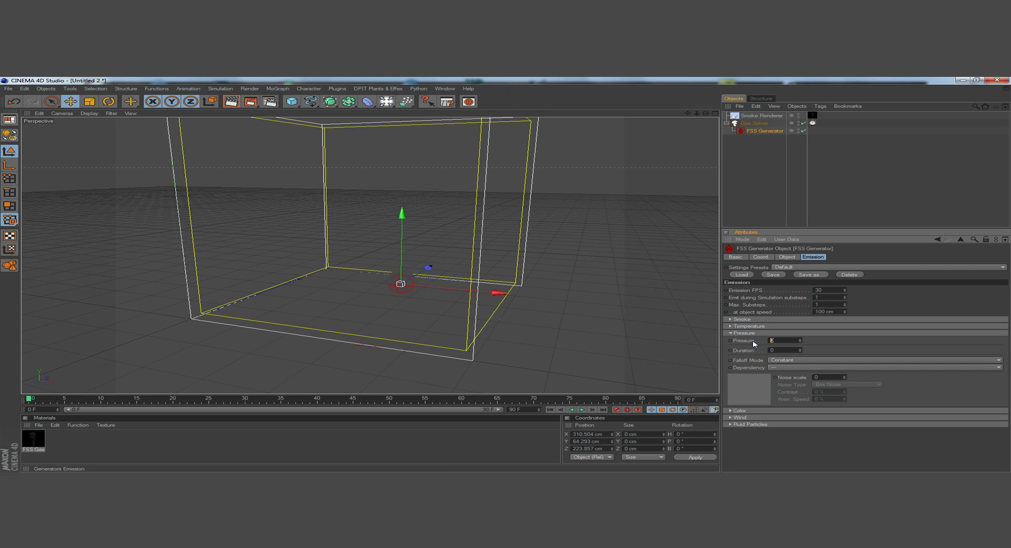
drag(783, 351, 699, 352)
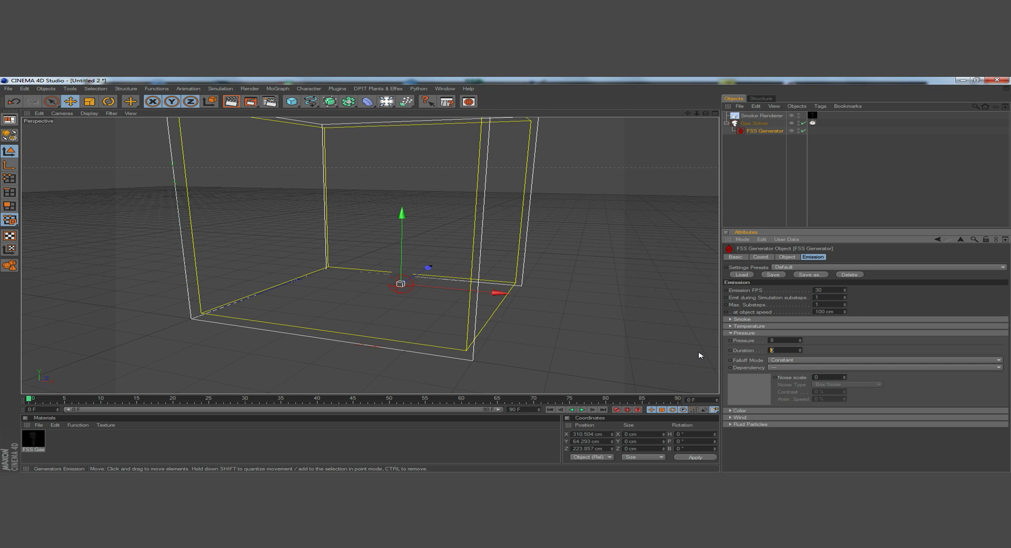
key(Return)
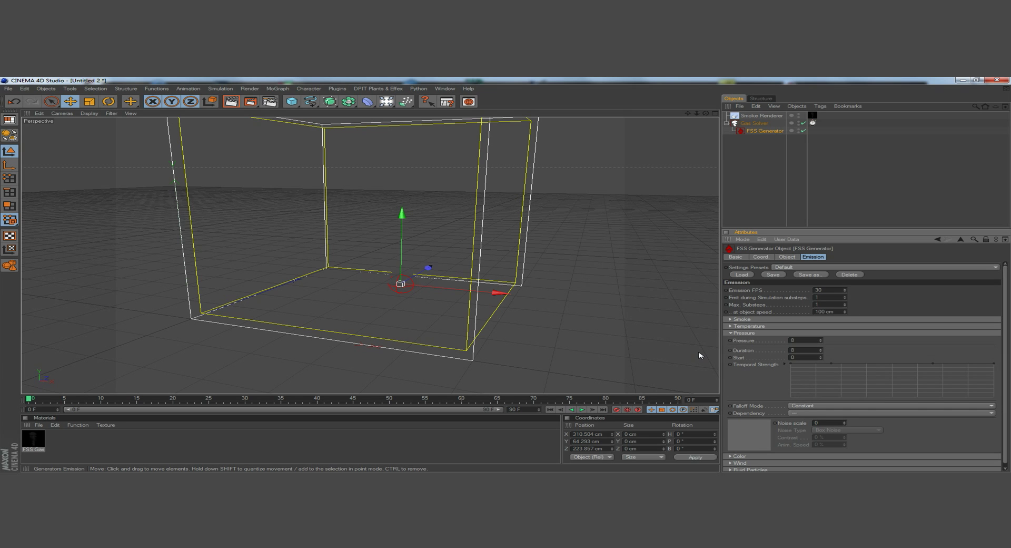
Play the gas simulation with the pressure emission, stop it and return to the first frame.
click(582, 410)
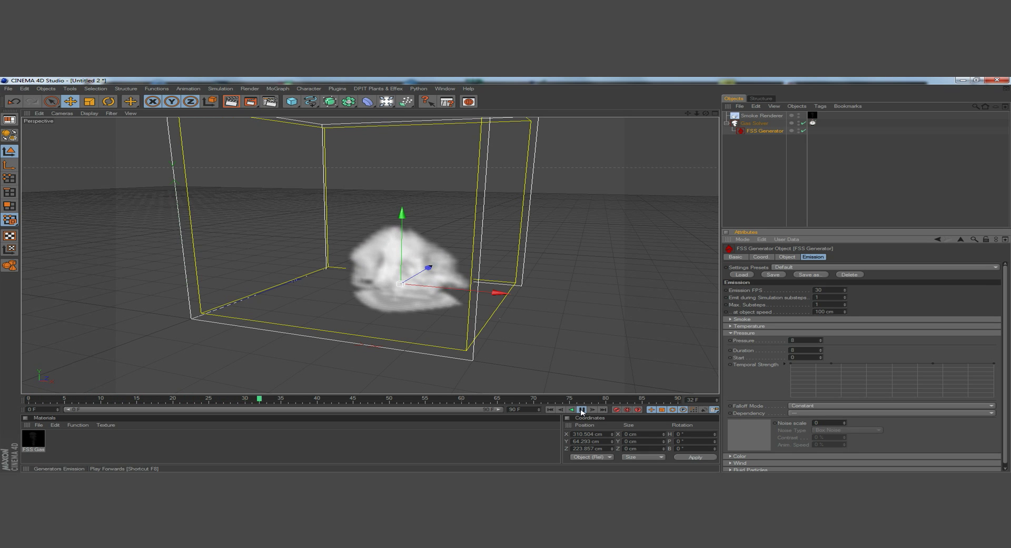
click(582, 410)
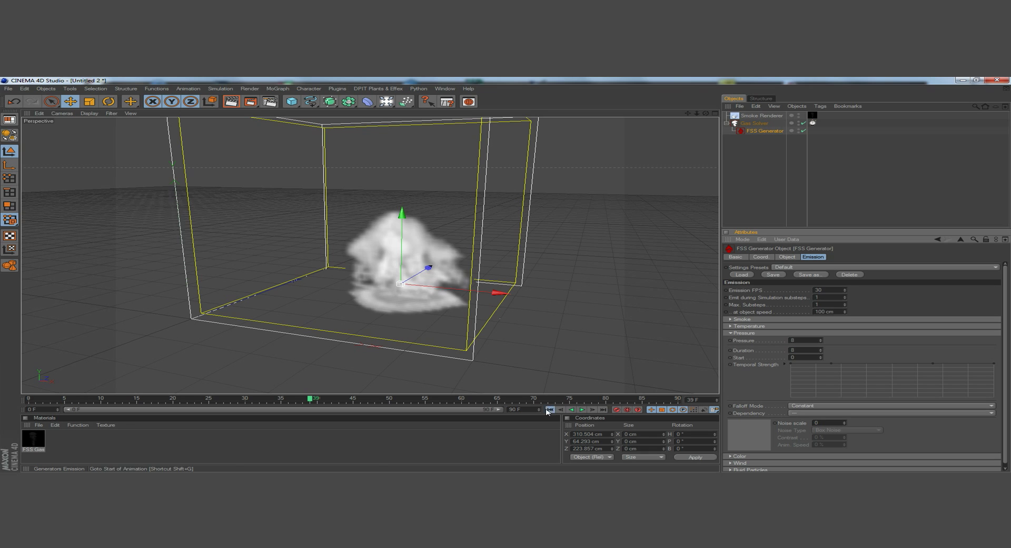
click(550, 409)
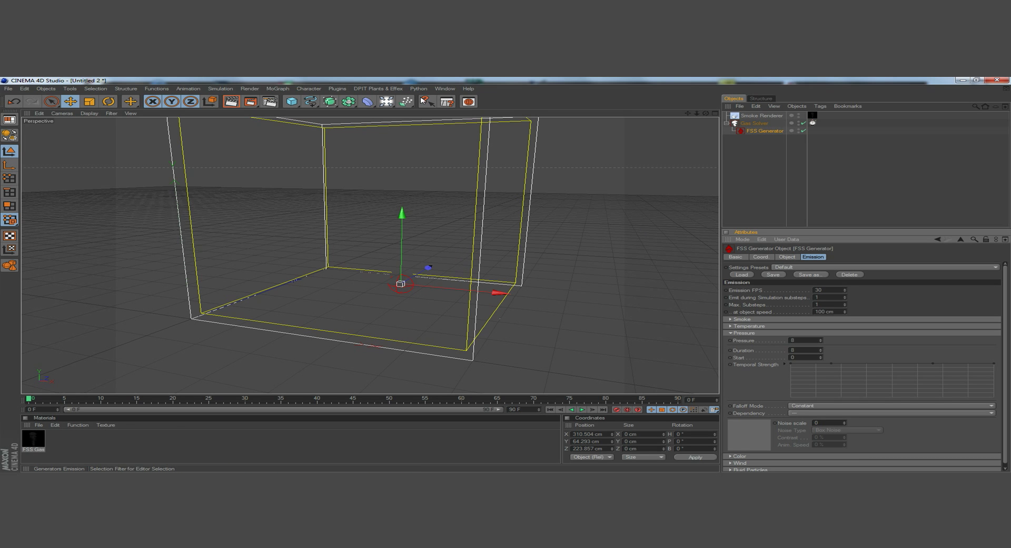
Add a MoGraph Cloner object to the scene.
click(284, 89)
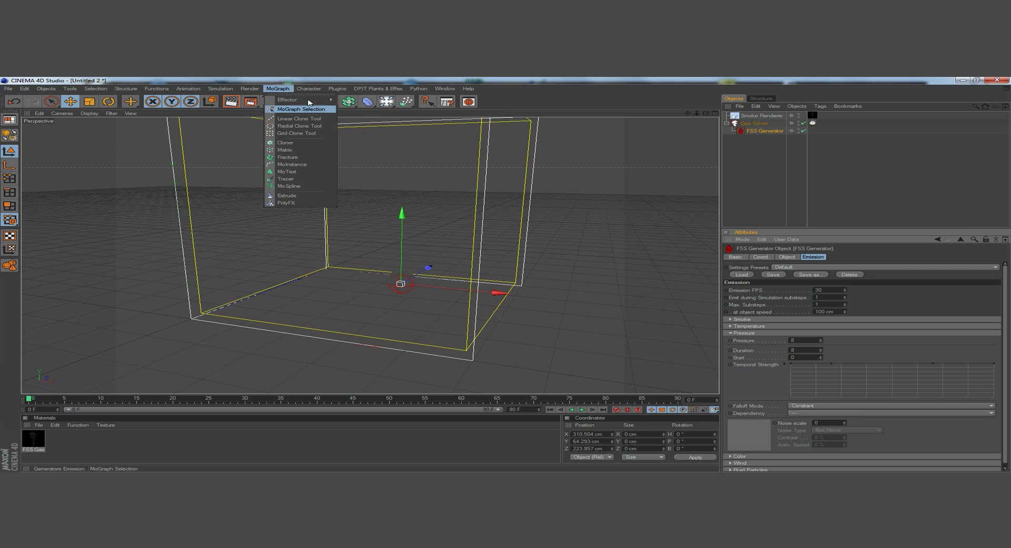
mouse_move(287, 104)
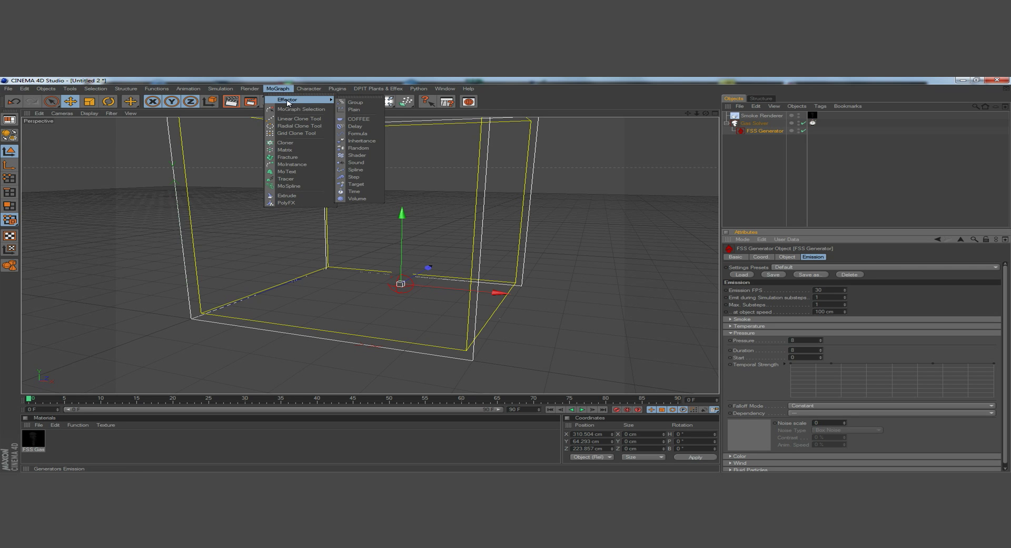
click(287, 143)
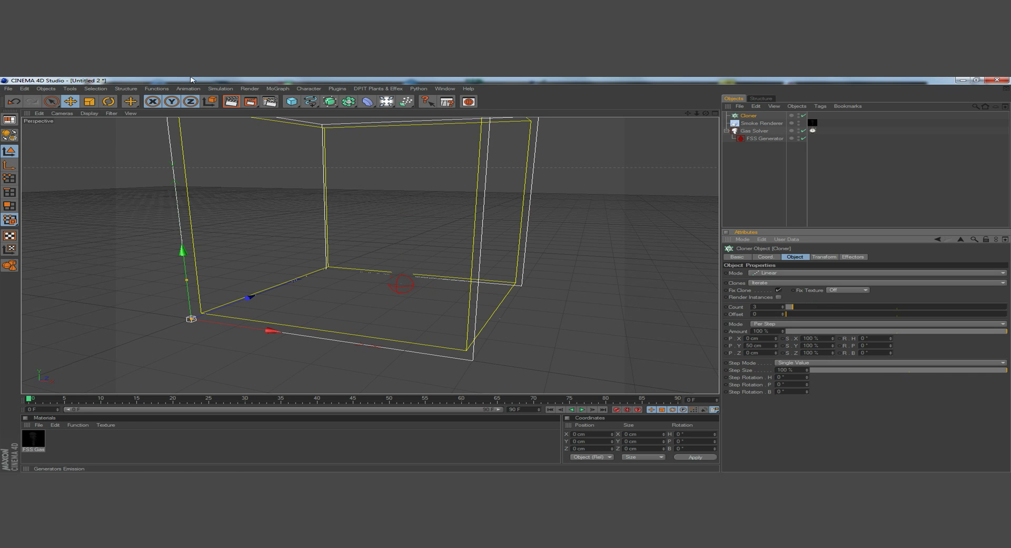
Add a cube and scale it down uniformly to about 25 cm.
drag(292, 103, 317, 108)
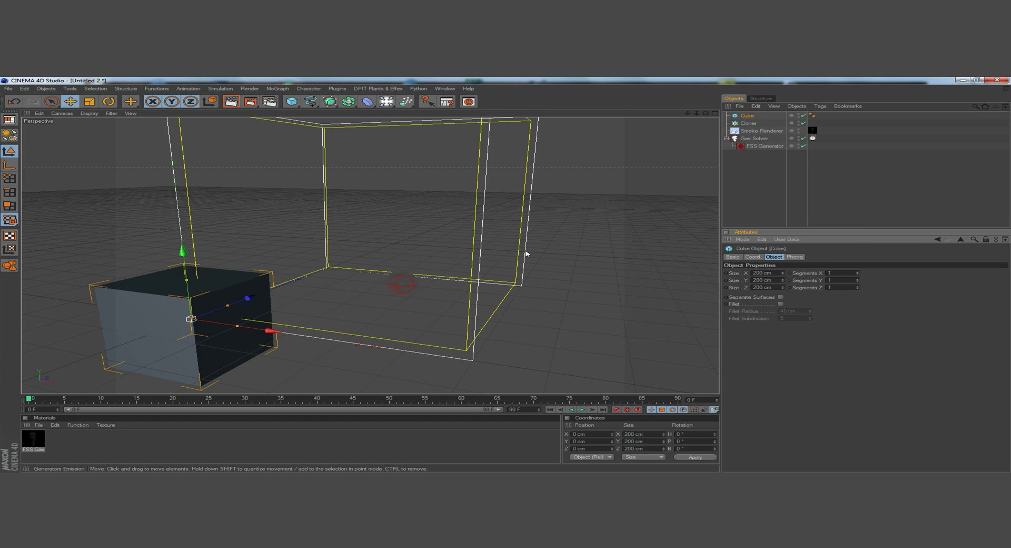
click(91, 103)
drag(396, 239, 253, 238)
Make the cube a child of the Cloner and set the Cloner's mode to Grid Array.
drag(747, 115, 749, 123)
click(749, 116)
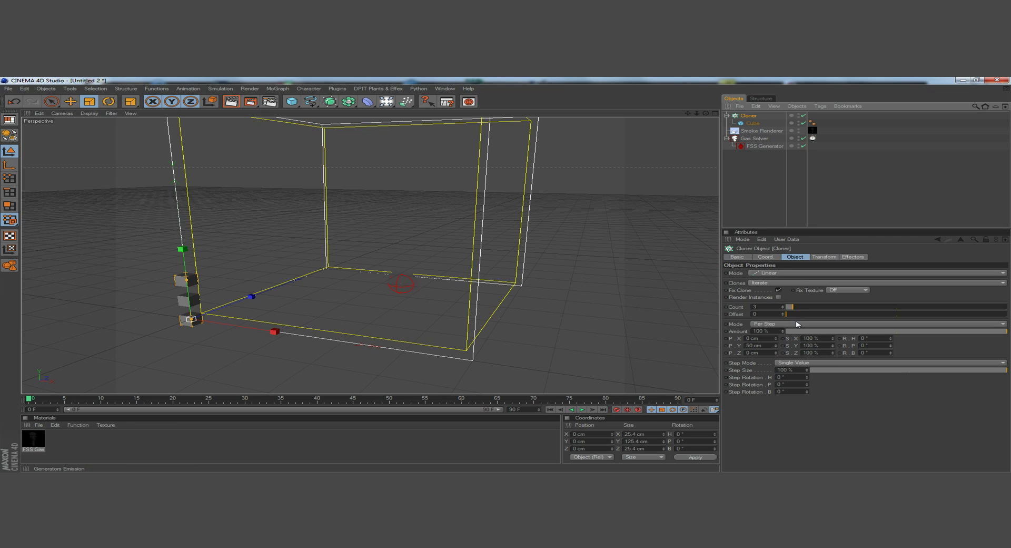
click(788, 273)
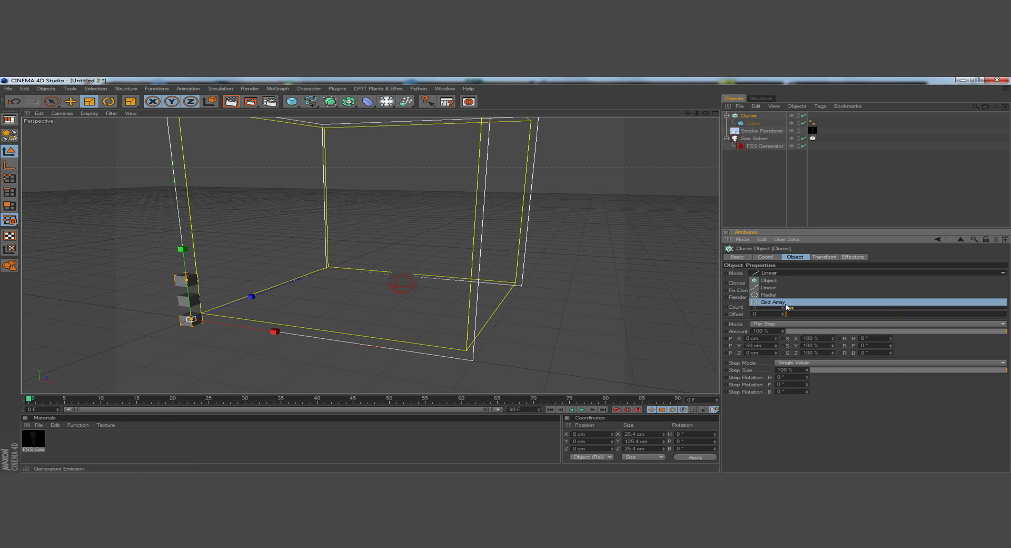
click(786, 303)
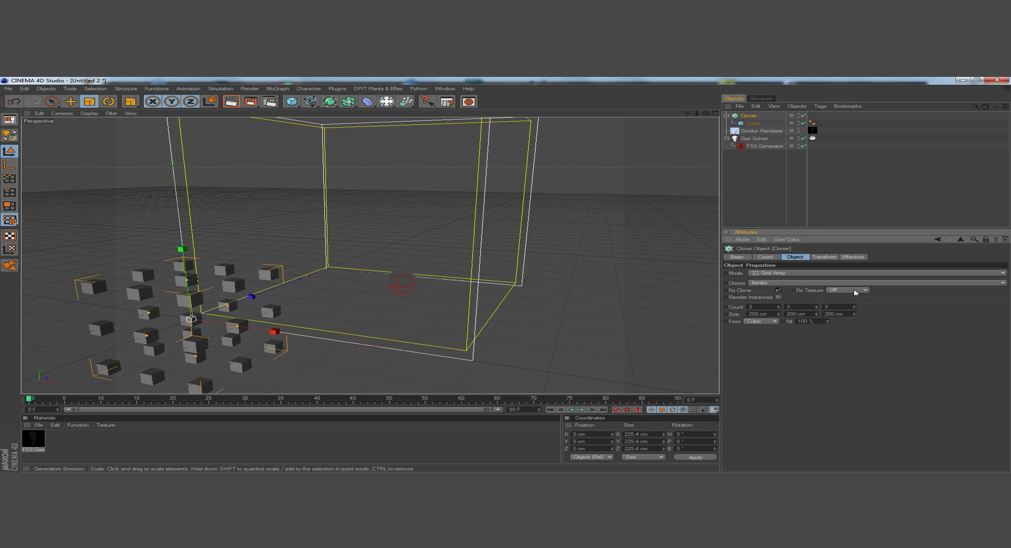
Set the Cloner's grid array count to 7 along all three axes.
mouse_move(779, 314)
mouse_down()
mouse_move(779, 326)
mouse_move(778, 302)
mouse_up()
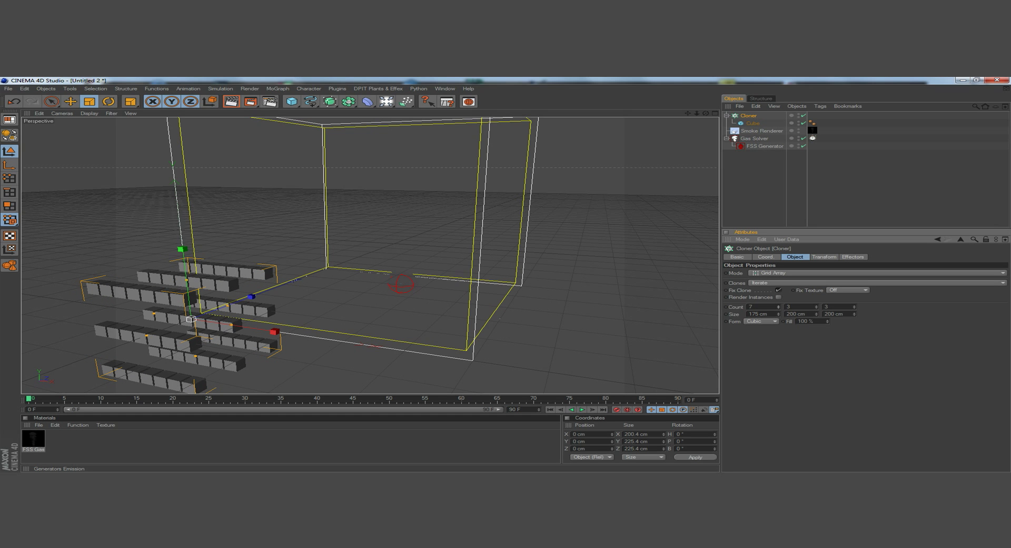
click(816, 307)
text(7)
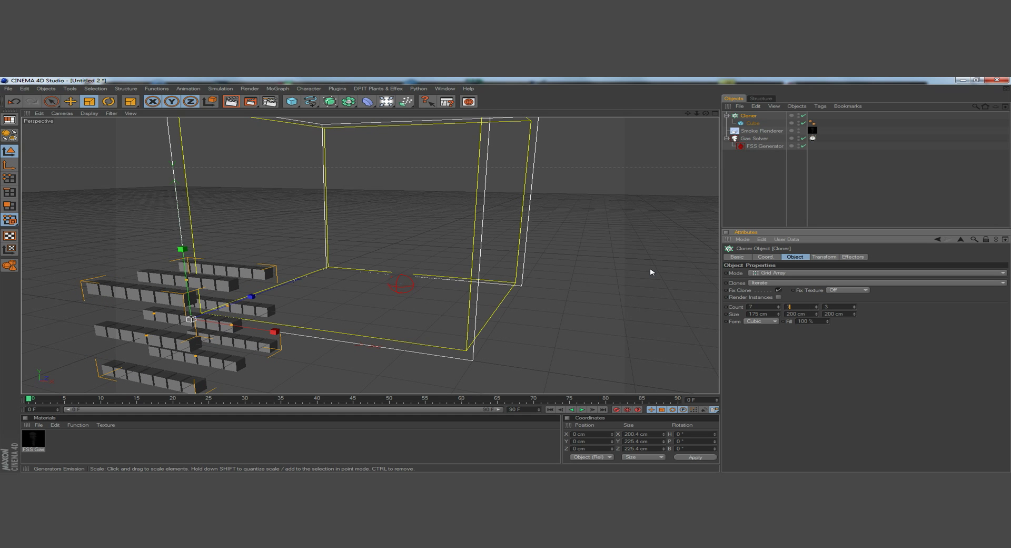
key(Tab)
text(7)
key(Return)
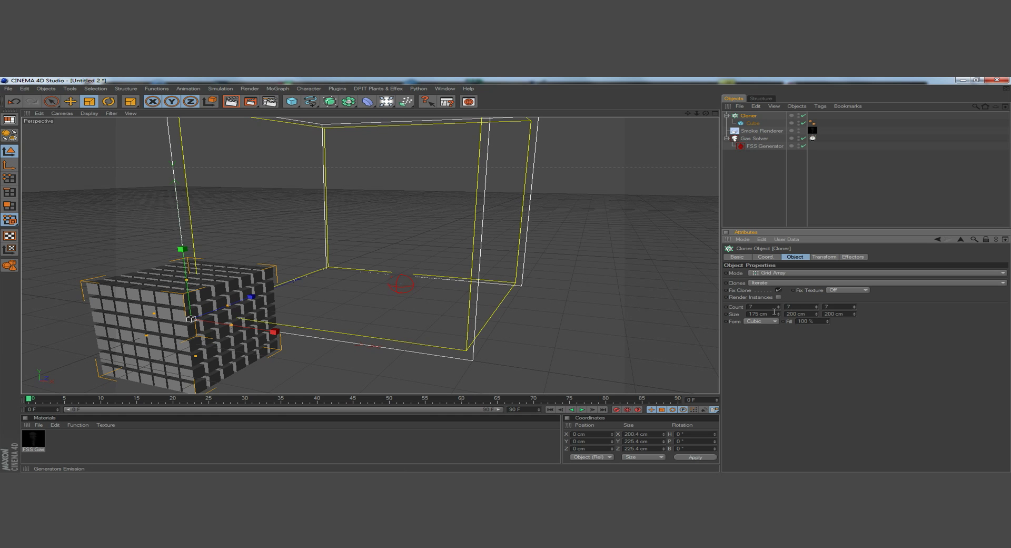
Reduce the Cloner's grid array size to 153 cm on all three axes so the cubes pack tightly together.
drag(779, 314, 778, 326)
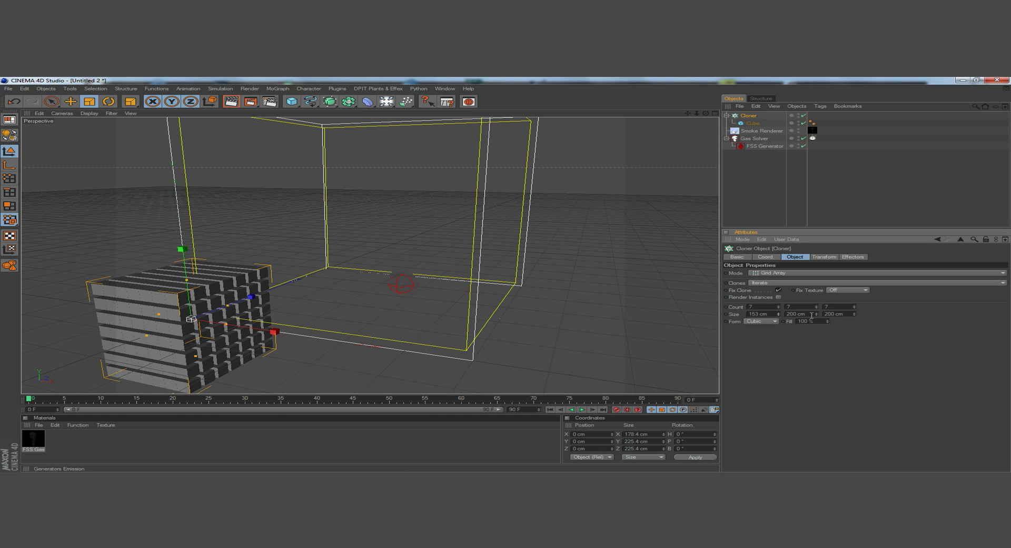
double_click(772, 315)
key(ctrl+c)
double_click(808, 314)
key(ctrl+v)
double_click(846, 314)
key(ctrl+v)
key(Return)
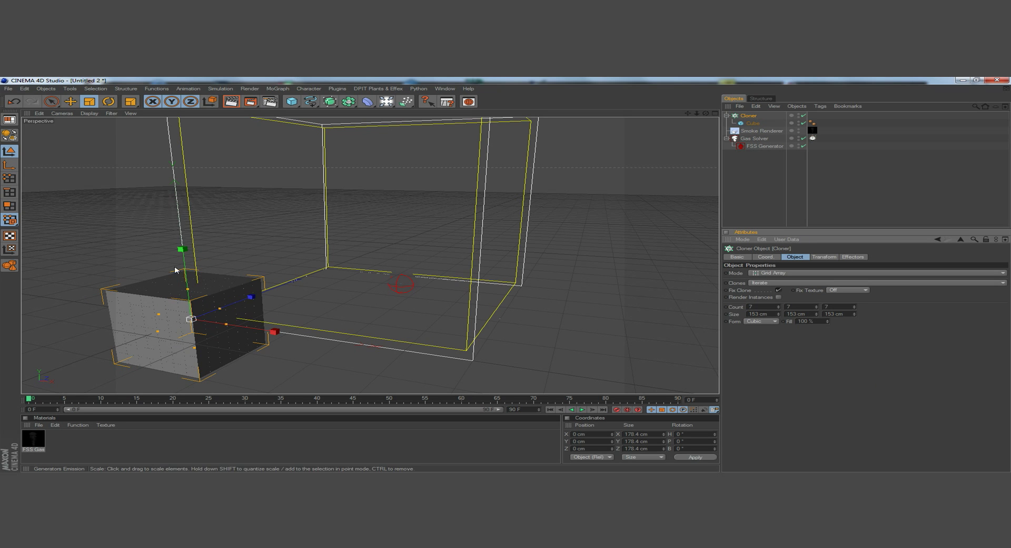
Move the Cloner inside the gas container to about X 160, Y 90 and Z 135 cm.
click(70, 101)
key(F2)
mouse_move(426, 230)
mouse_down()
mouse_move(511, 162)
mouse_move(506, 181)
mouse_up()
key(F1)
drag(305, 242, 305, 207)
mouse_move(457, 280)
alt+mouse_down()
mouse_move(506, 263)
mouse_move(501, 249)
alt+mouse_up()
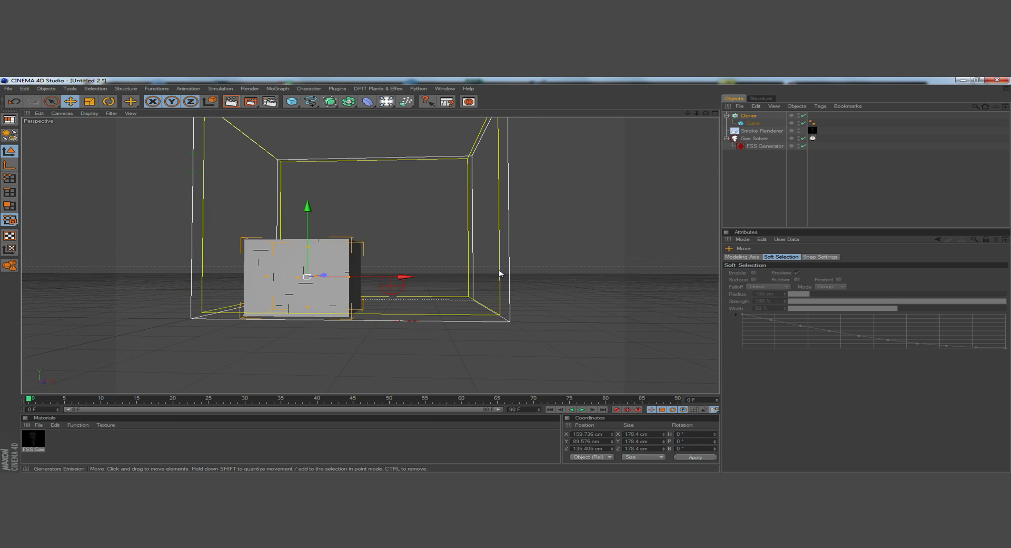
Lower the Gas Solver container's height to about 380 cm and set its editor grid cells to 50.
click(754, 139)
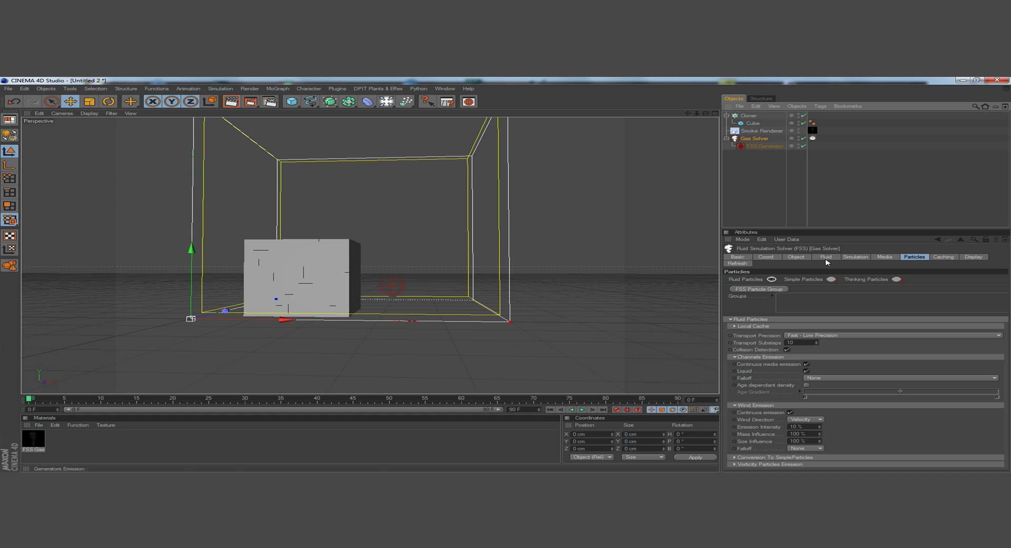
alt+middle_drag(462, 169, 465, 205)
alt+middle_drag(196, 143, 196, 157)
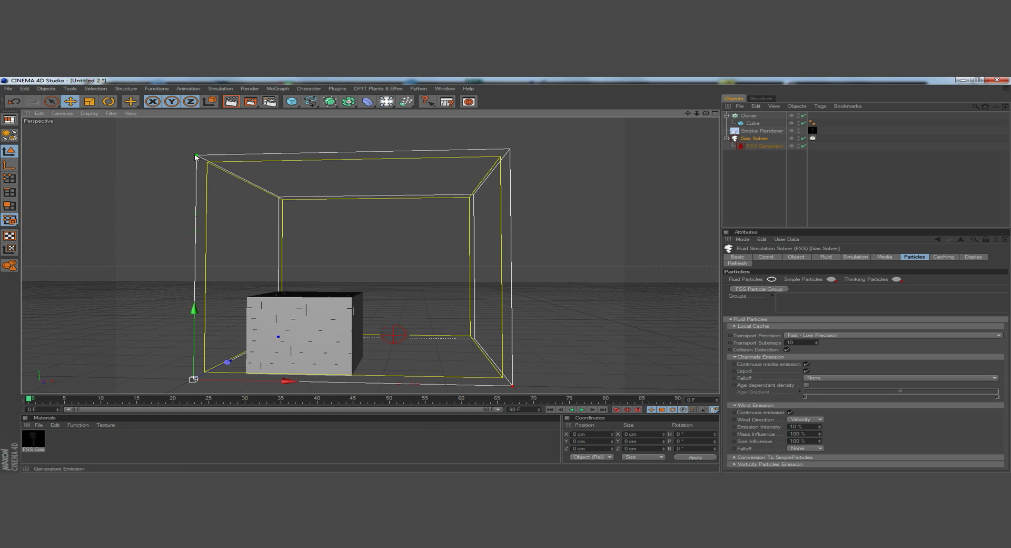
drag(198, 157, 196, 208)
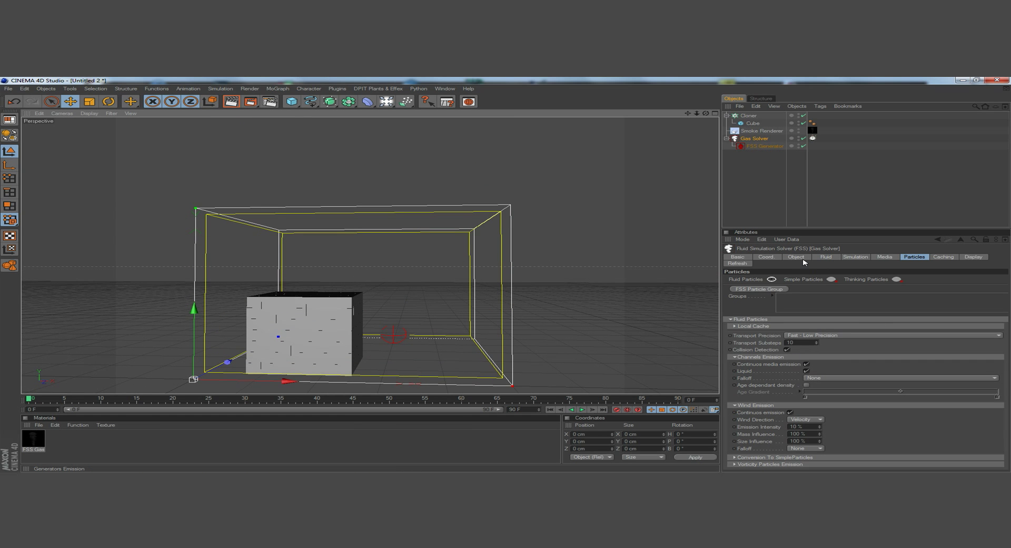
click(805, 260)
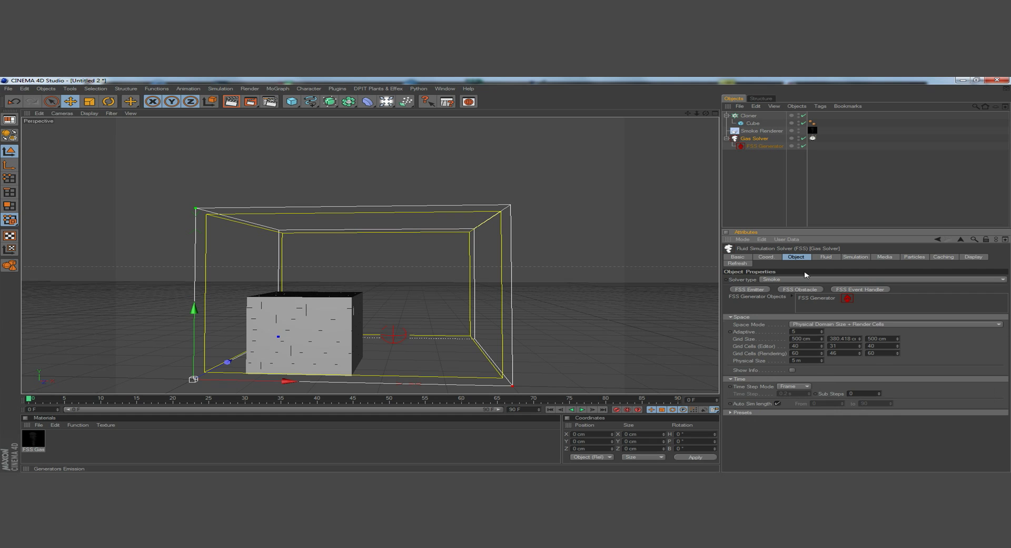
text(50)
key(Return)
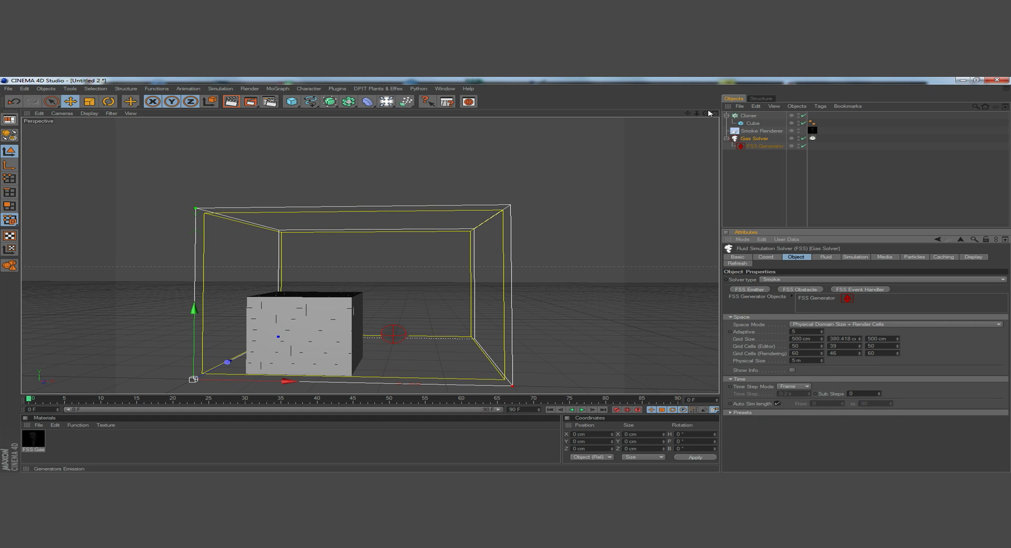
Raise the Cloner slightly inside the container to about Y 99 cm.
key(F3)
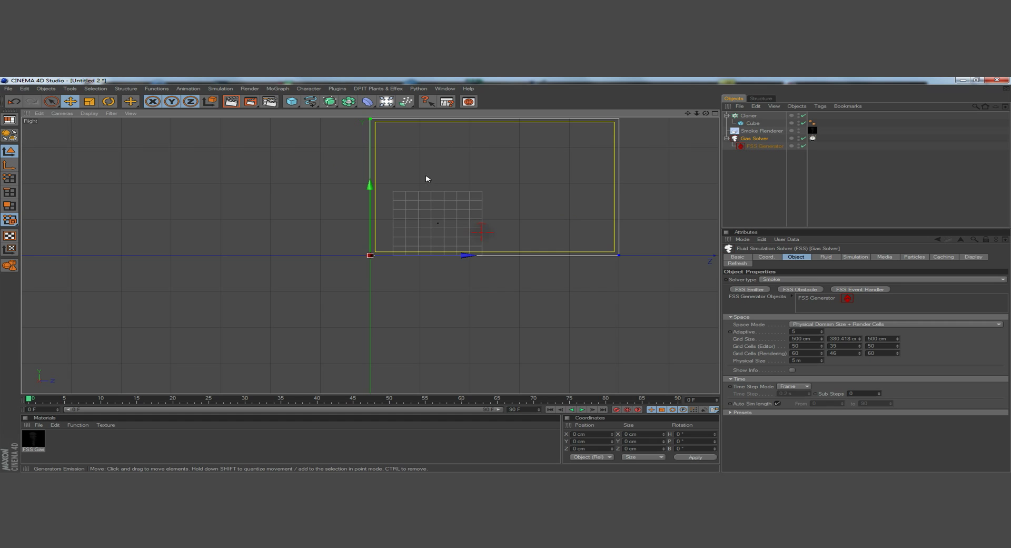
click(748, 115)
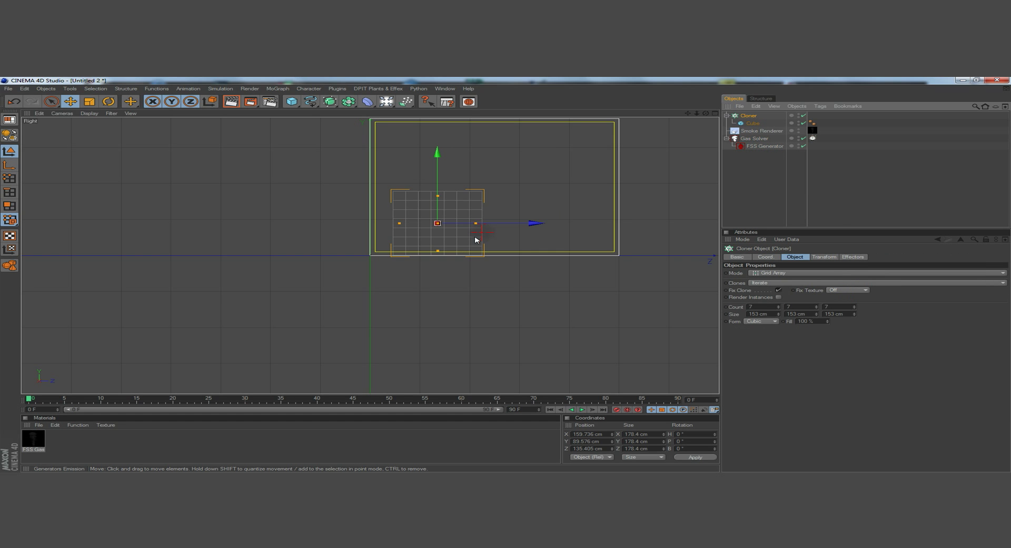
drag(437, 153, 437, 149)
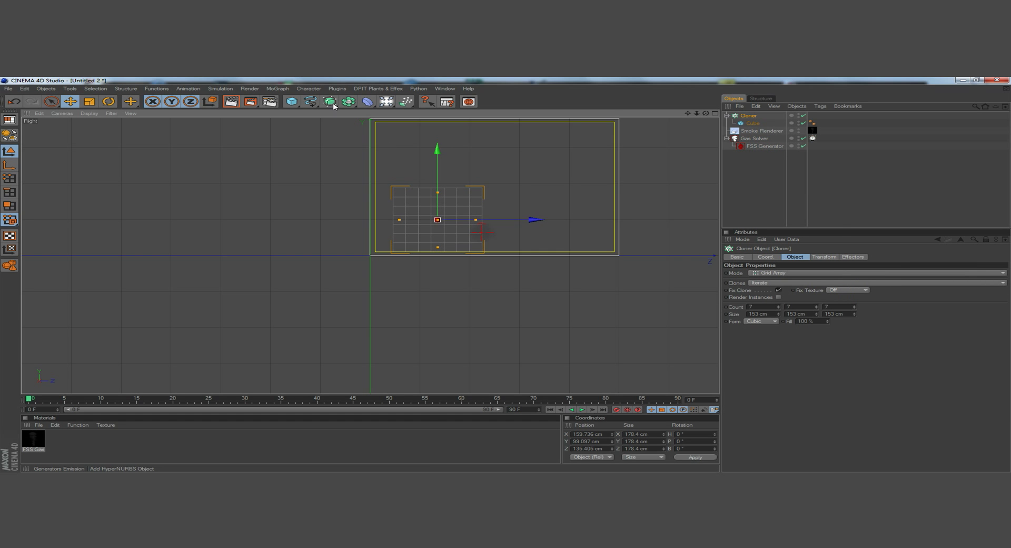
Add a disc as the floor, centre it under the gas container and enlarge its outer radius to about 1030 cm.
drag(291, 101, 434, 122)
key(F2)
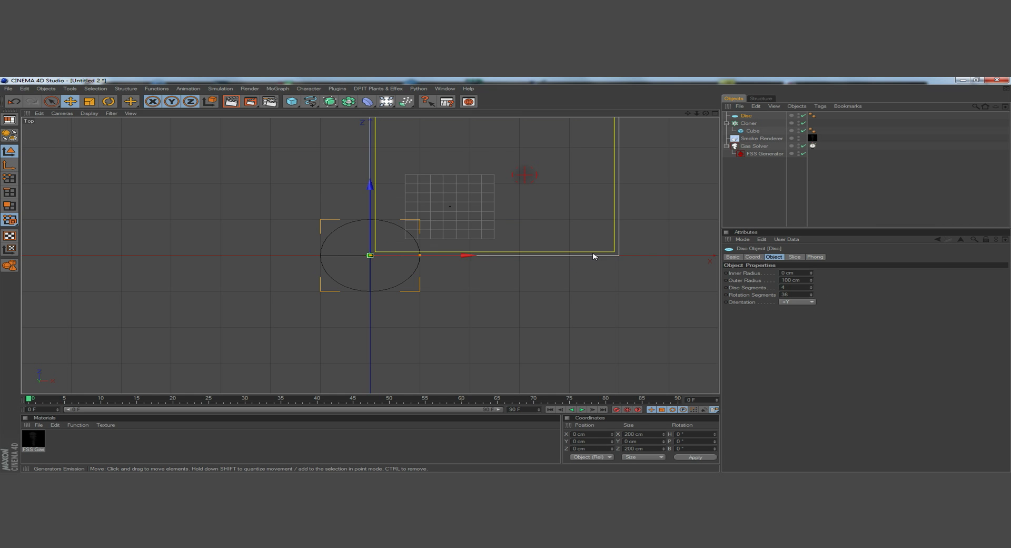
drag(464, 206, 588, 117)
drag(544, 166, 708, 166)
key(F1)
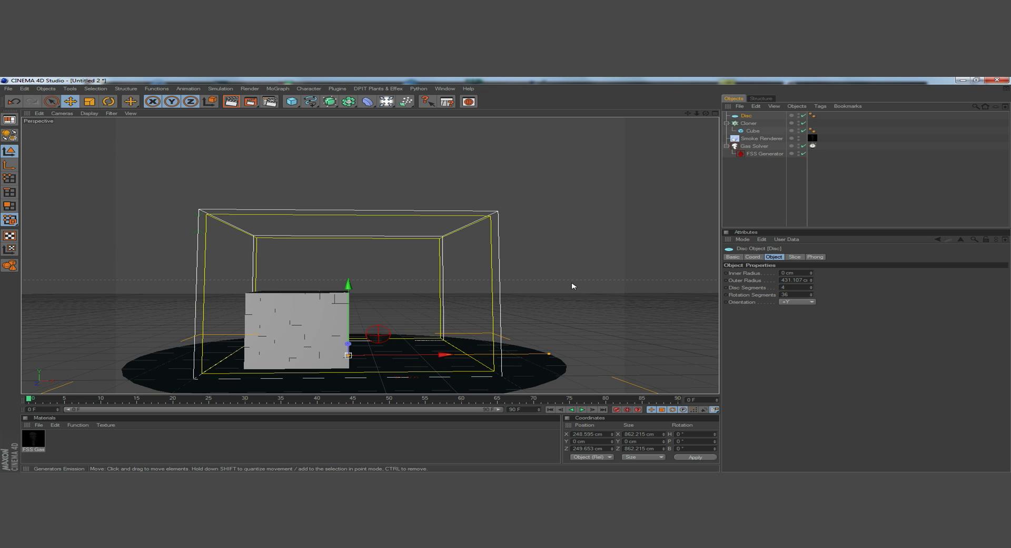
drag(548, 354, 825, 352)
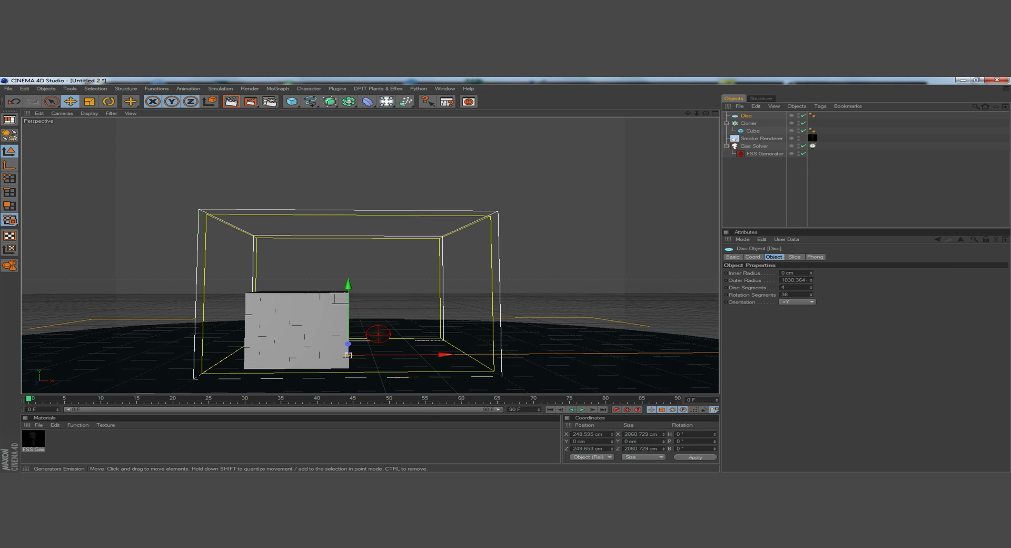
alt+middle_drag(409, 310, 409, 280)
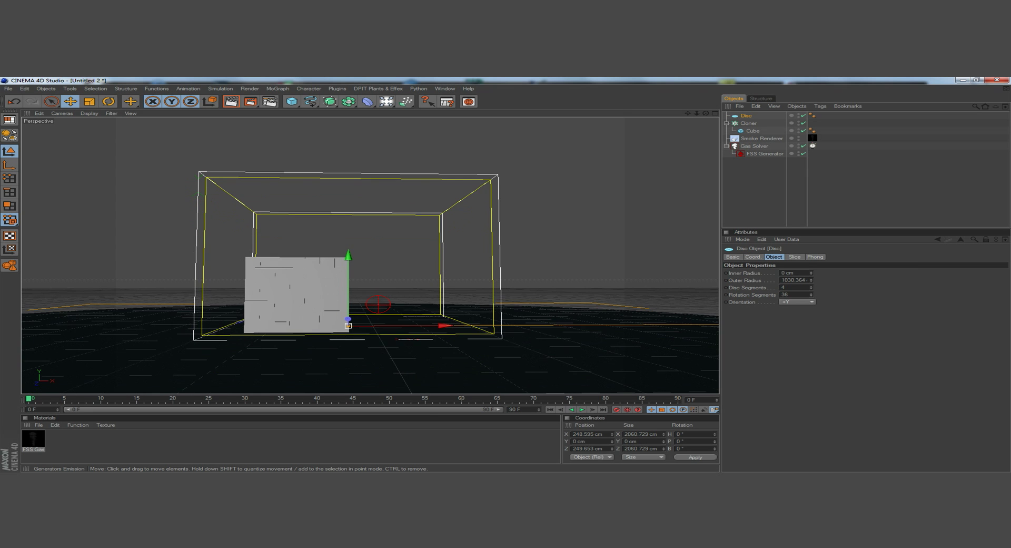
Lower the FSS Generator towards the floor, to about Y 37 cm.
click(761, 153)
drag(379, 309, 377, 322)
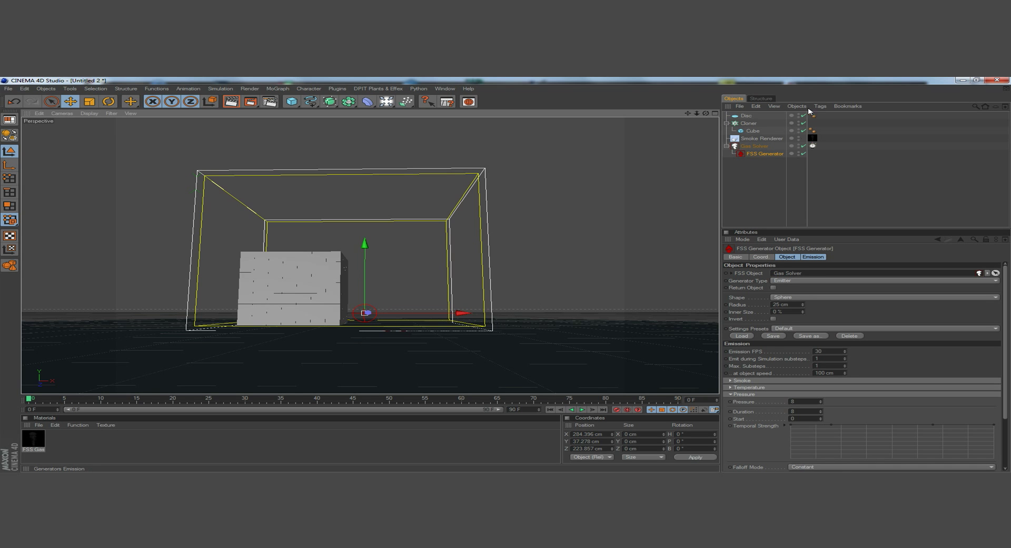
Raise the disc to about Y 9.5 cm, level with the container's inner lower boundary.
click(324, 242)
key(F3)
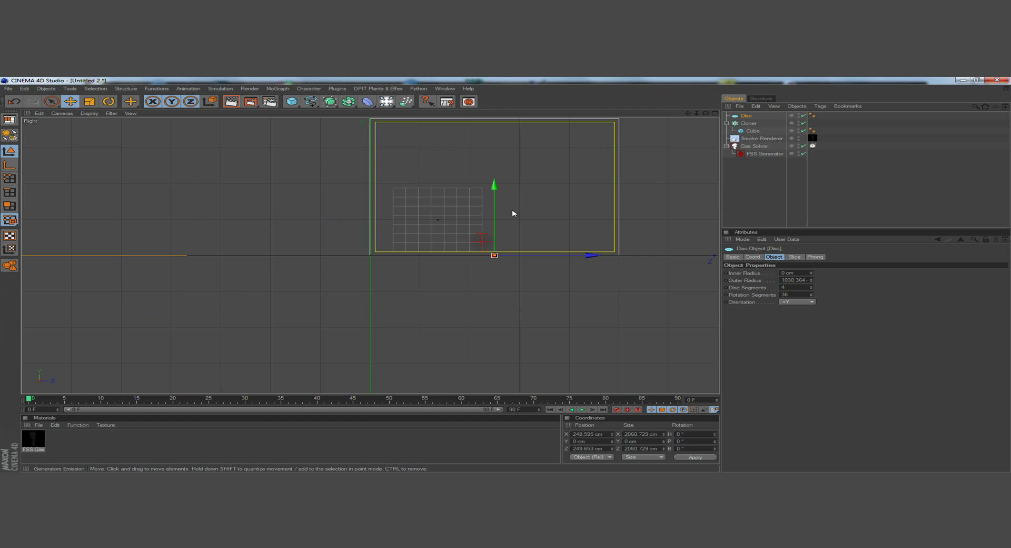
drag(494, 200, 495, 197)
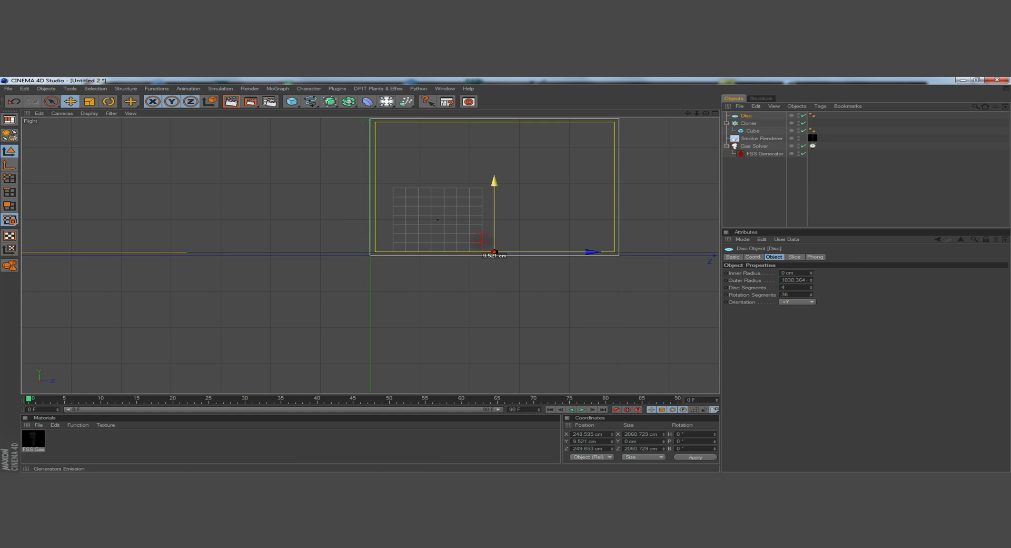
key(F1)
alt+drag(494, 323, 494, 361)
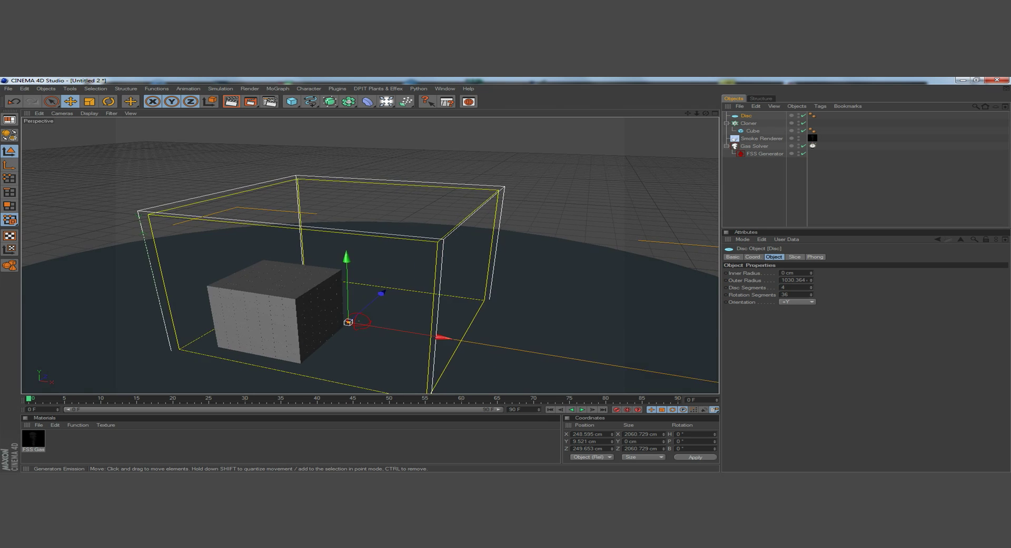
alt+middle_drag(494, 362, 534, 321)
mouse_move(535, 321)
alt+mouse_down()
mouse_move(556, 314)
mouse_move(519, 327)
alt+mouse_up()
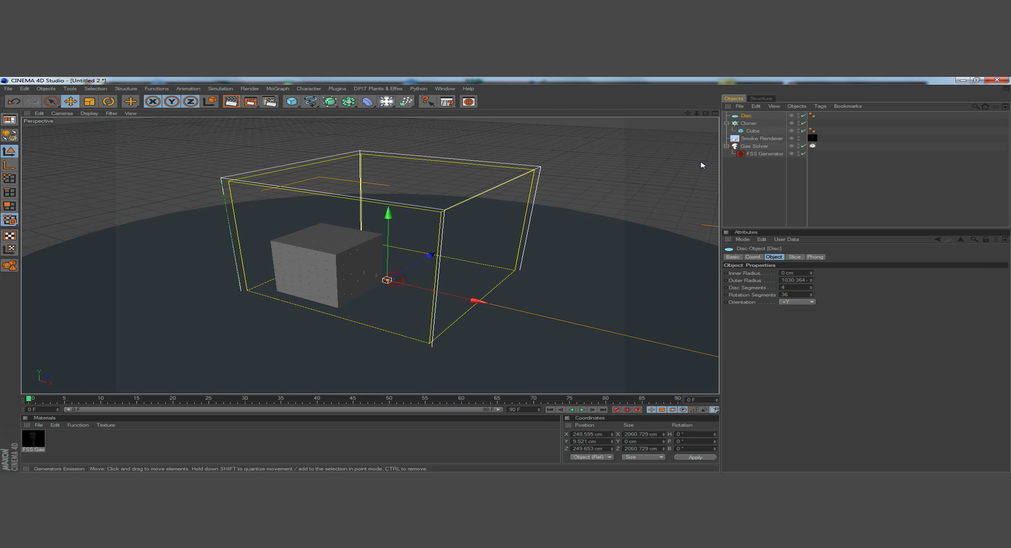
Add a Dynamics Body tag to the disc with Dynamic set to Off, and place the disc below the Cloner hierarchy.
right_click(749, 118)
mouse_move(790, 157)
click(914, 157)
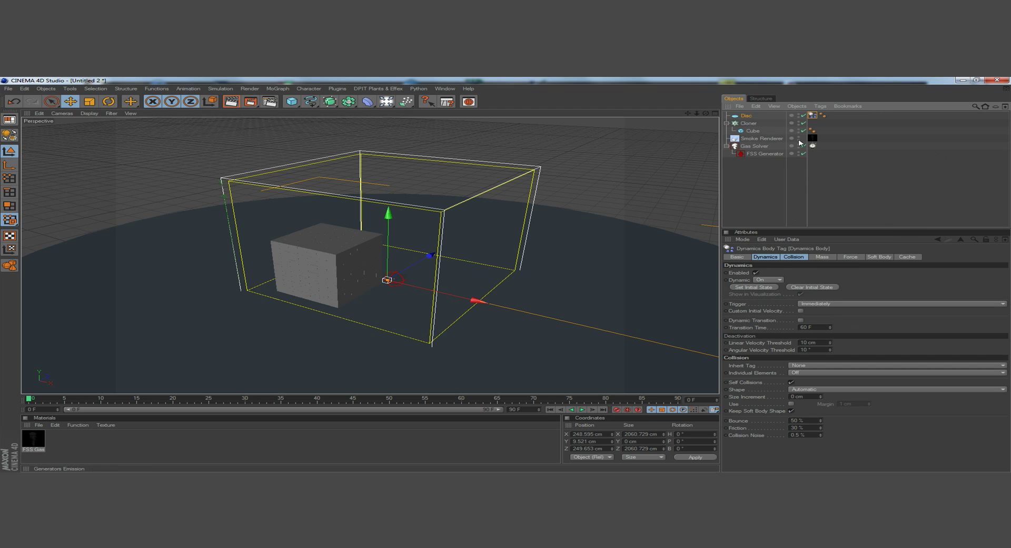
click(774, 258)
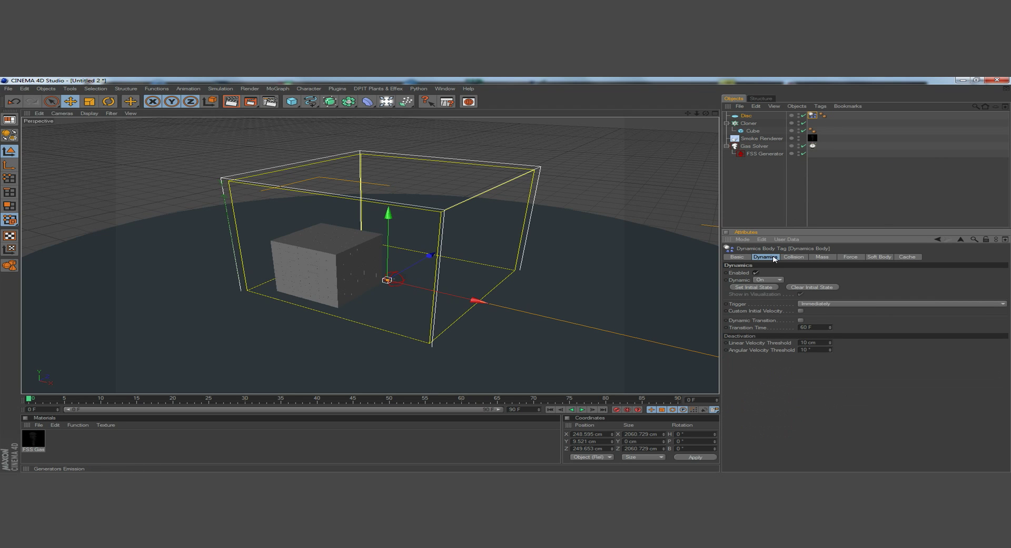
click(771, 279)
click(777, 291)
mouse_move(741, 115)
mouse_down()
mouse_move(739, 134)
mouse_move(751, 136)
mouse_up()
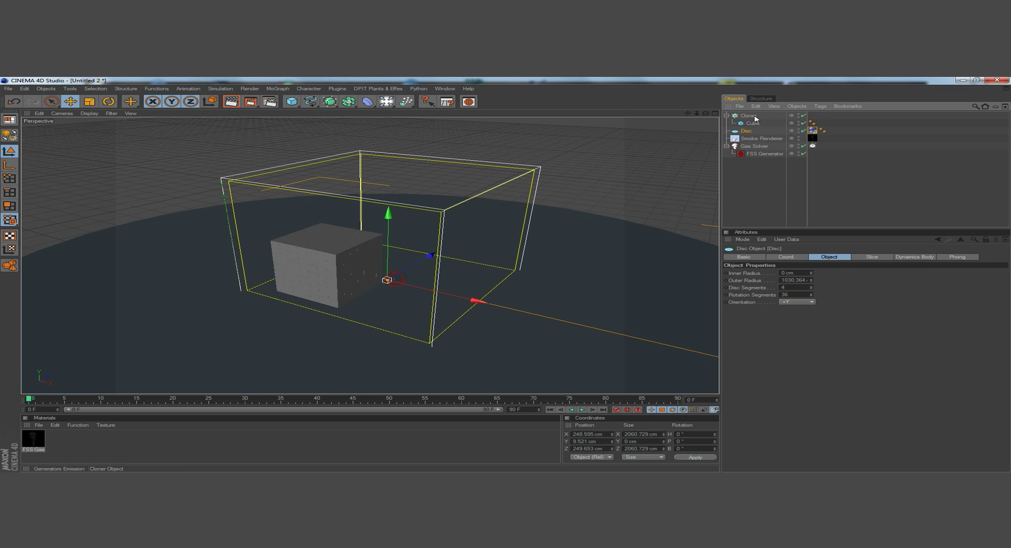
Add a Dynamics Body tag to the Cloner and set its Individual Elements collision option to Top Level.
right_click(755, 115)
mouse_move(788, 157)
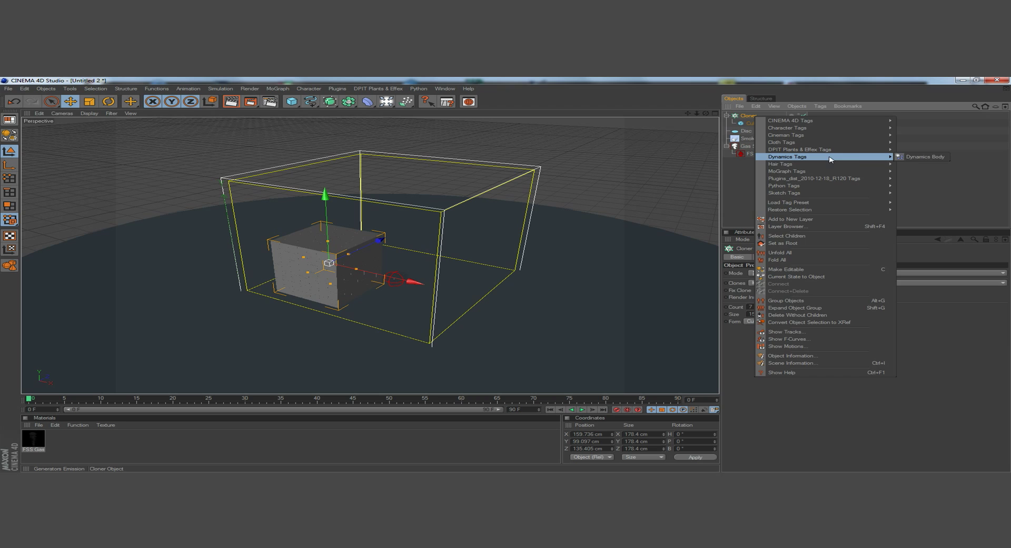
click(927, 157)
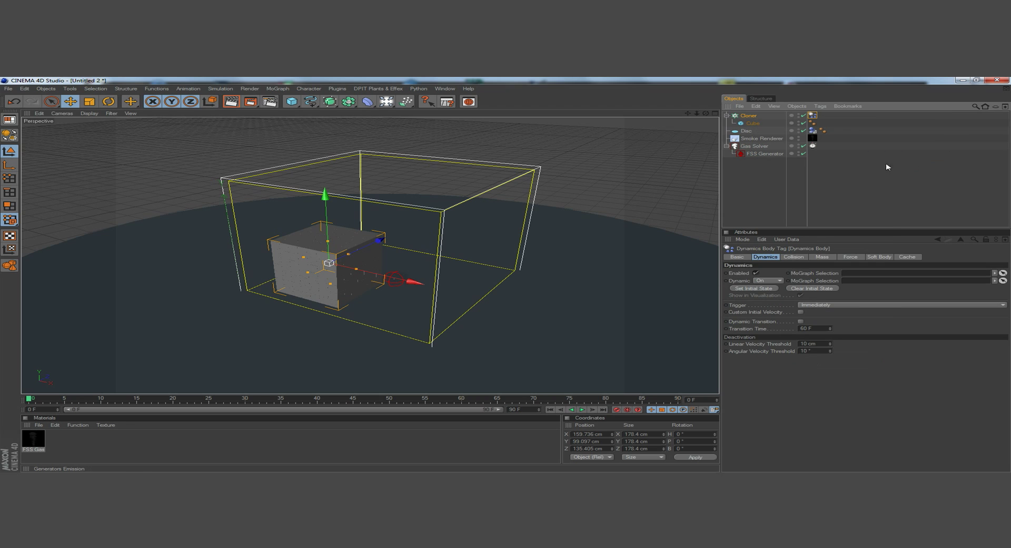
click(832, 260)
click(807, 258)
click(822, 280)
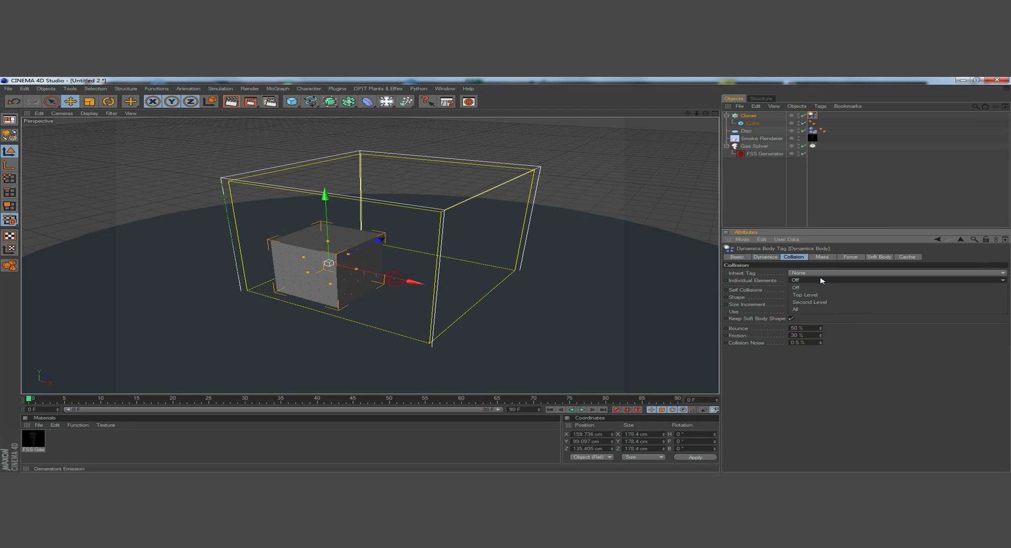
click(824, 295)
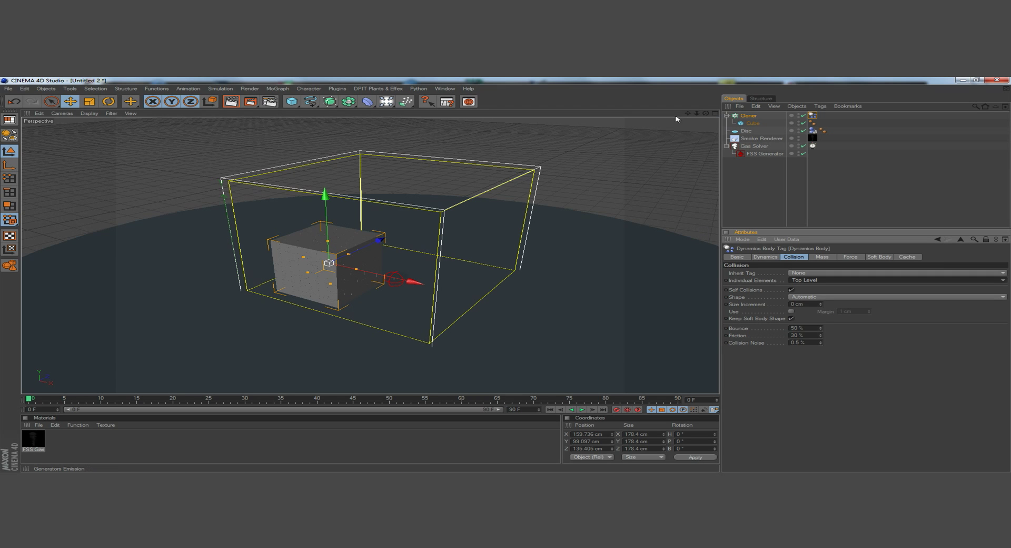
Disable the Gas Solver, play the cube dynamics on their own, stop and return to the first frame.
click(804, 146)
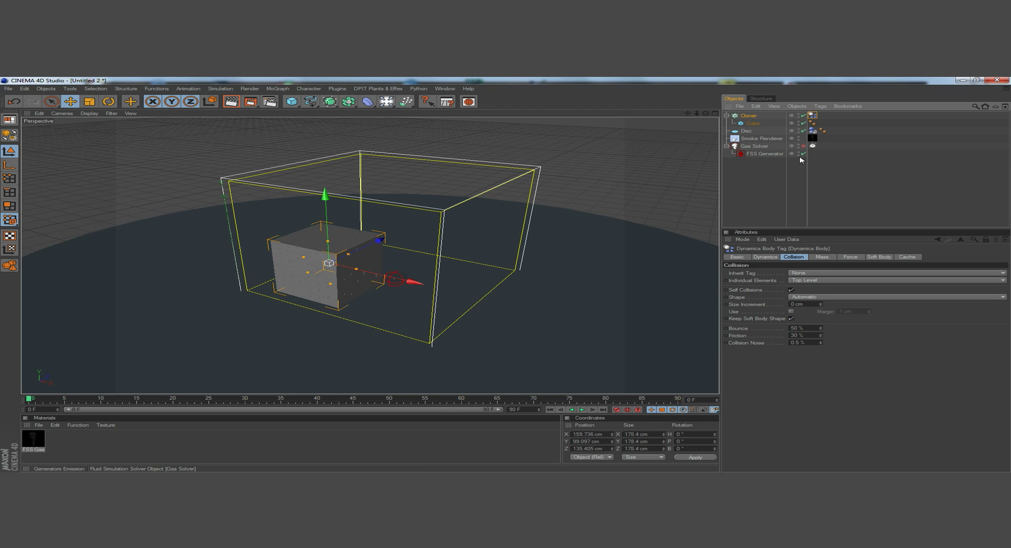
click(581, 411)
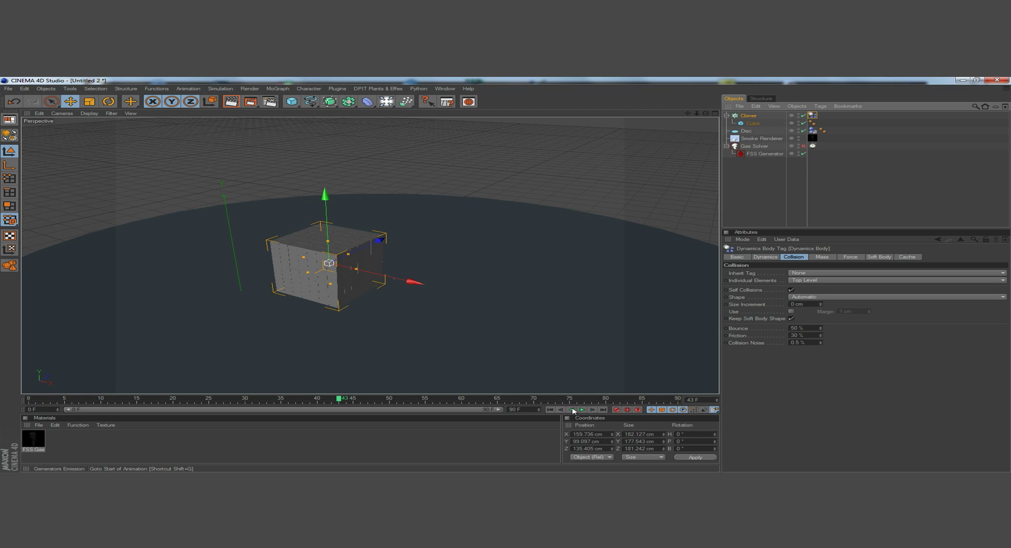
click(582, 410)
click(582, 410)
click(550, 409)
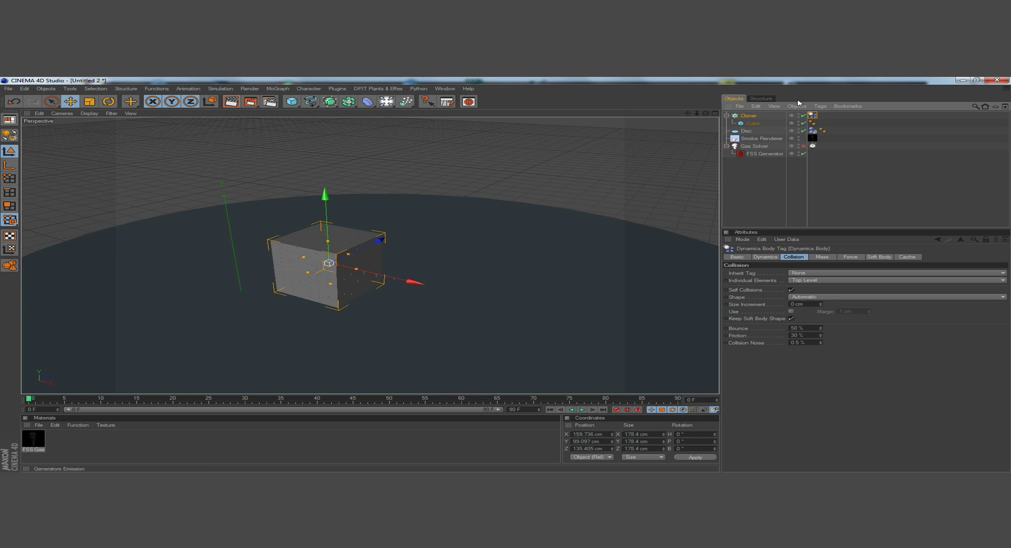
Re-enable the Gas Solver, play the smoke simulation together with the cube dynamics, stop and return to the first frame.
click(803, 147)
click(583, 410)
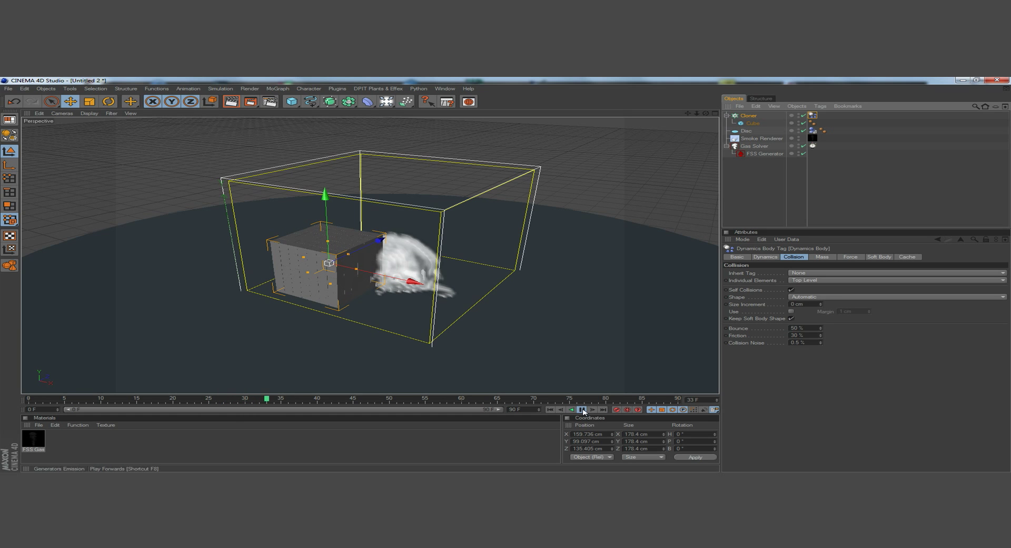
click(583, 410)
click(550, 409)
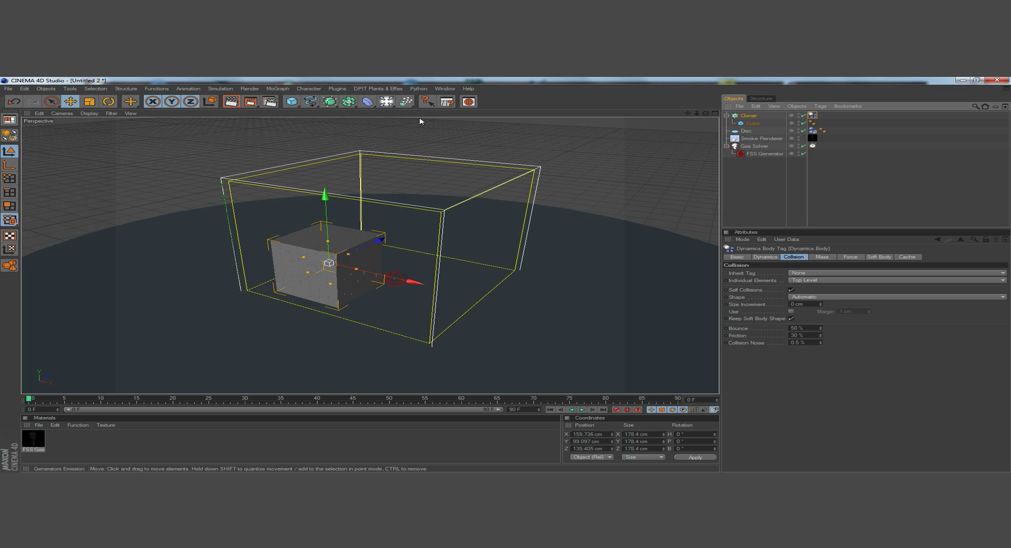
Add an FSS Particle Force, assign the Gas Solver as its Fluid Simulation Solver, and turn off Only inside liquid.
click(376, 88)
mouse_move(401, 140)
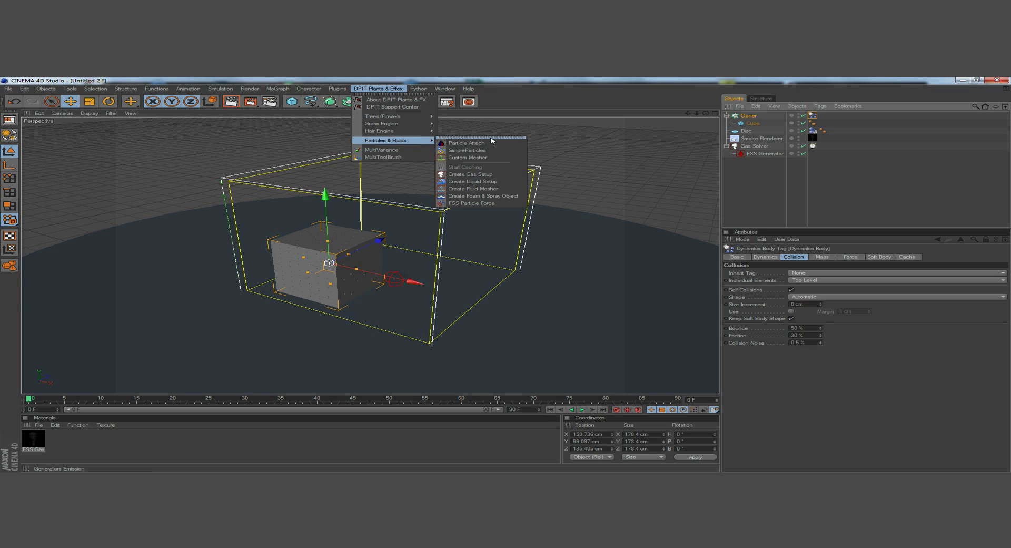
click(481, 203)
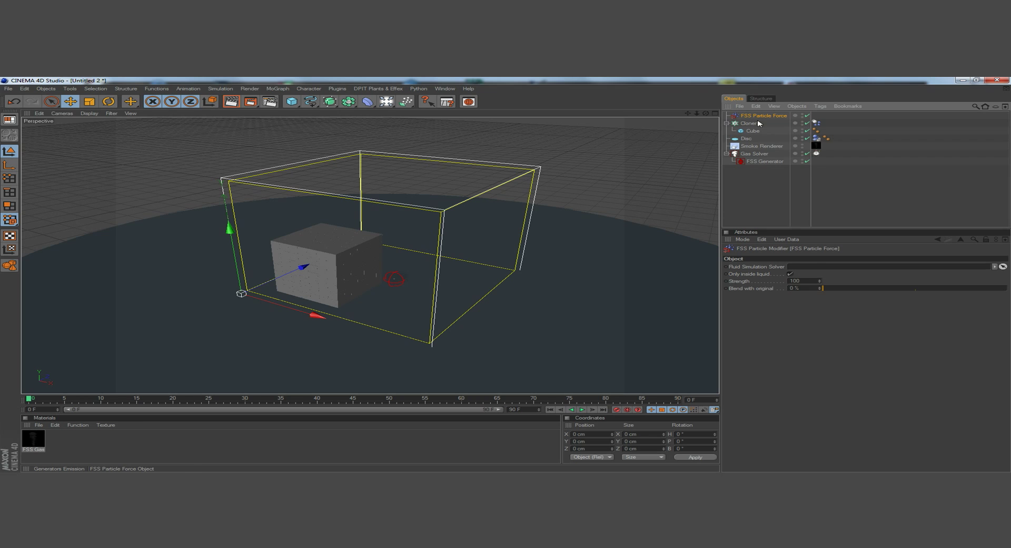
drag(778, 203, 799, 269)
click(796, 274)
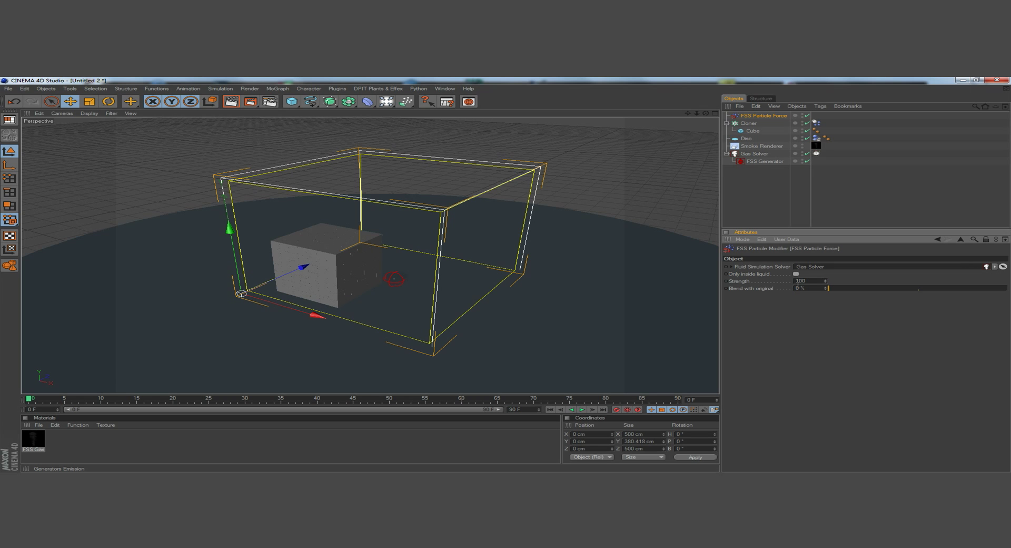
Play the smoke simulation with the particle force acting on the cubes, pause to inspect the interaction from another angle, and resume playback.
drag(706, 113, 717, 108)
alt+drag(640, 228, 647, 222)
alt+middle_drag(630, 241, 695, 234)
alt+right_drag(607, 244, 650, 245)
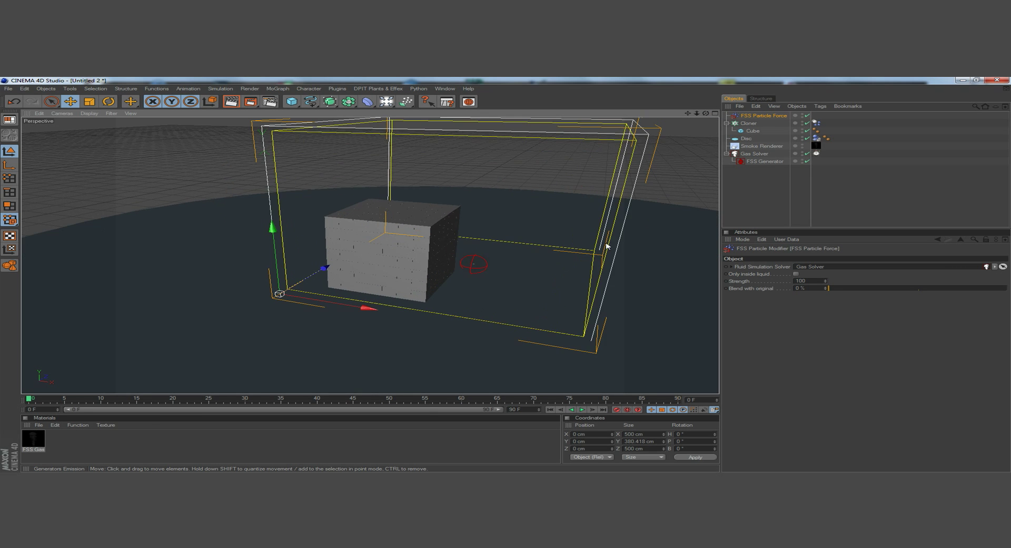
alt+middle_drag(607, 245, 554, 255)
click(582, 410)
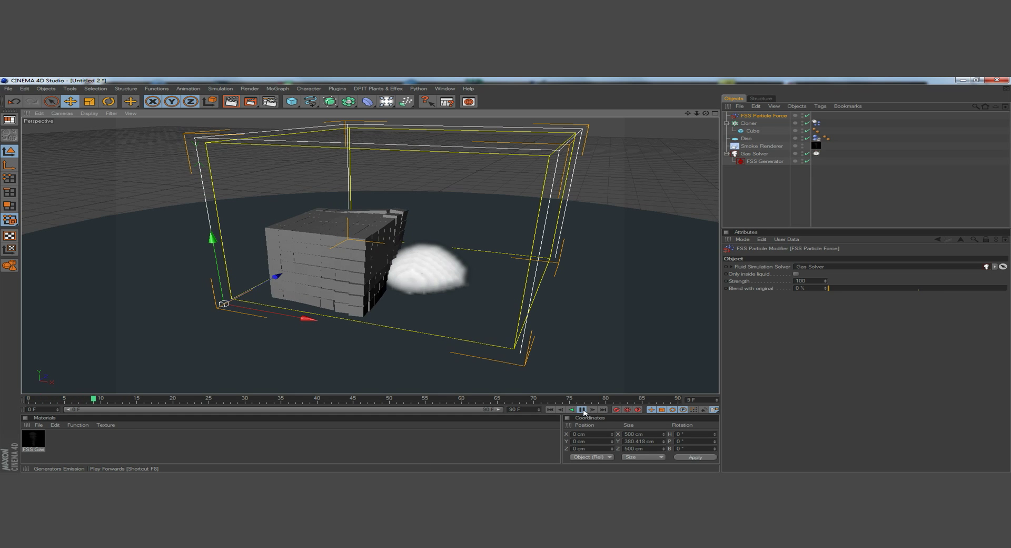
click(582, 409)
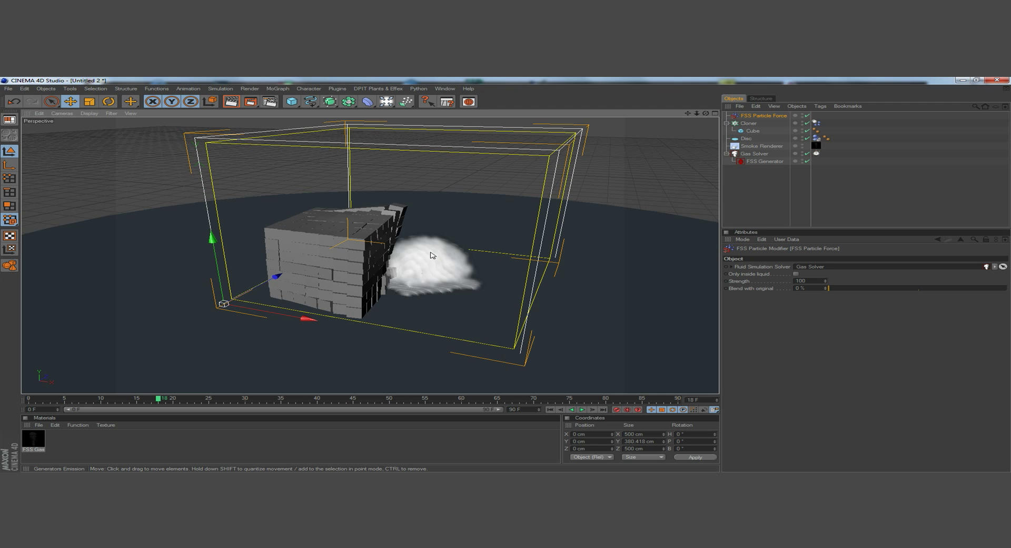
drag(706, 114, 540, 217)
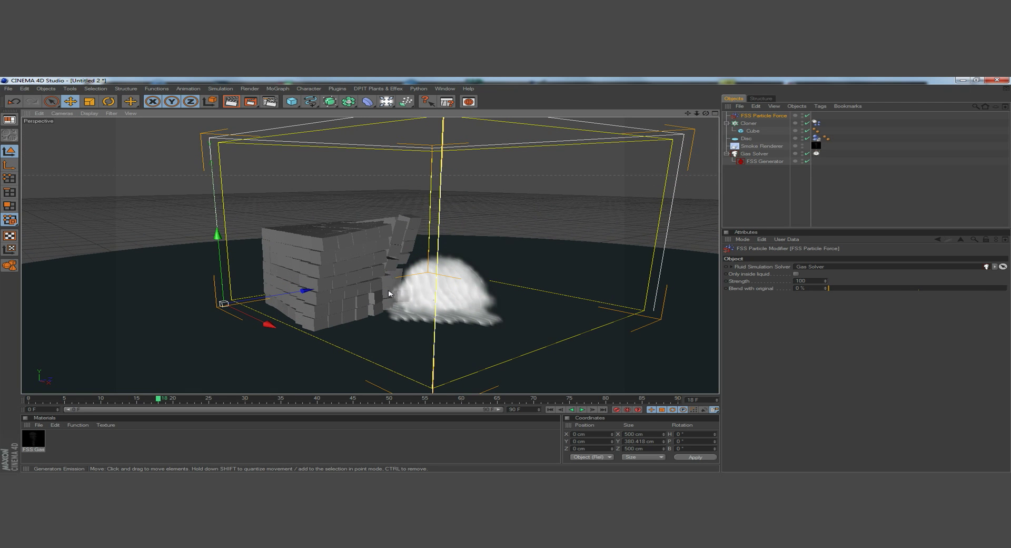
click(582, 409)
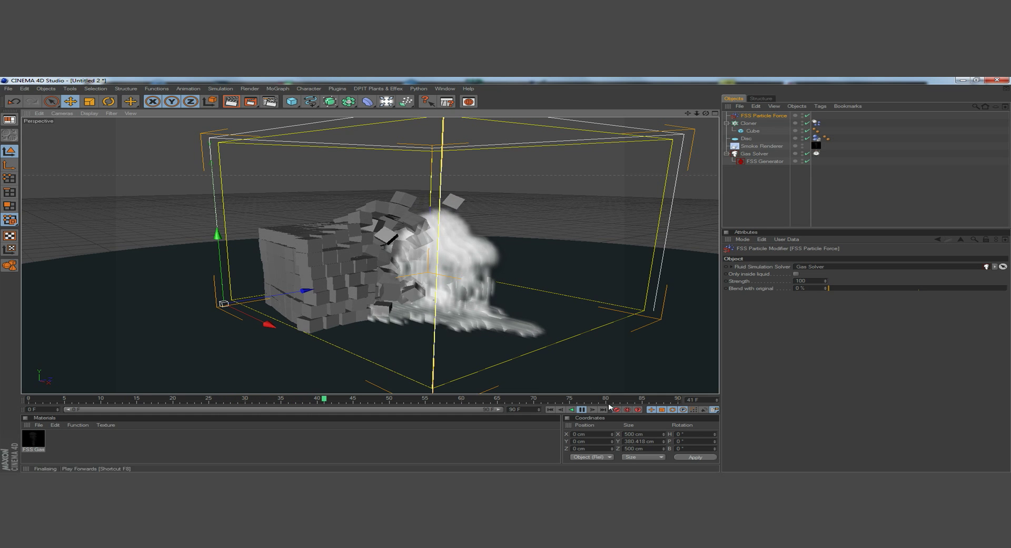
Set the particle force's strength to 25 and Blend with original to 100 % during playback, then stop and return to the first frame.
drag(868, 288, 936, 287)
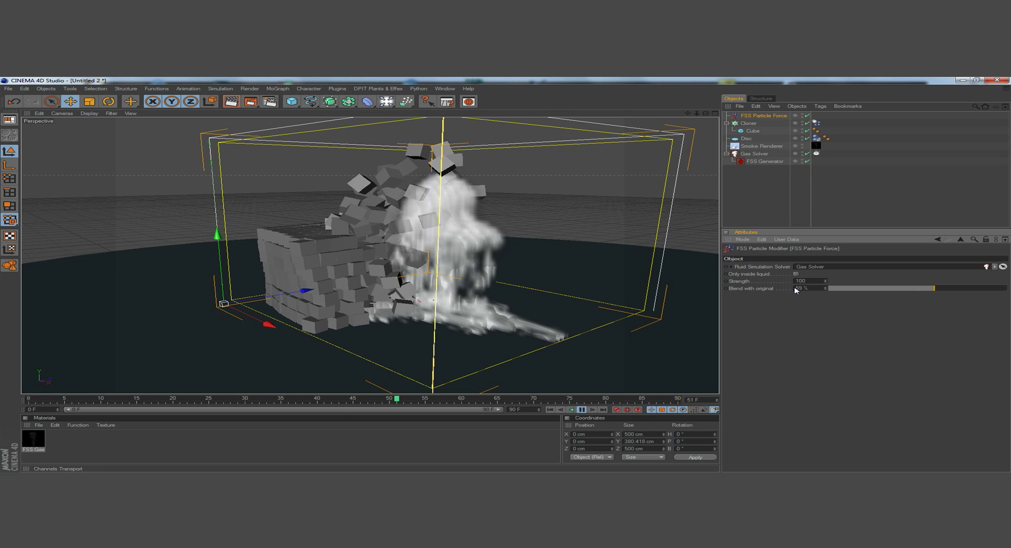
drag(807, 282, 736, 286)
text(25)
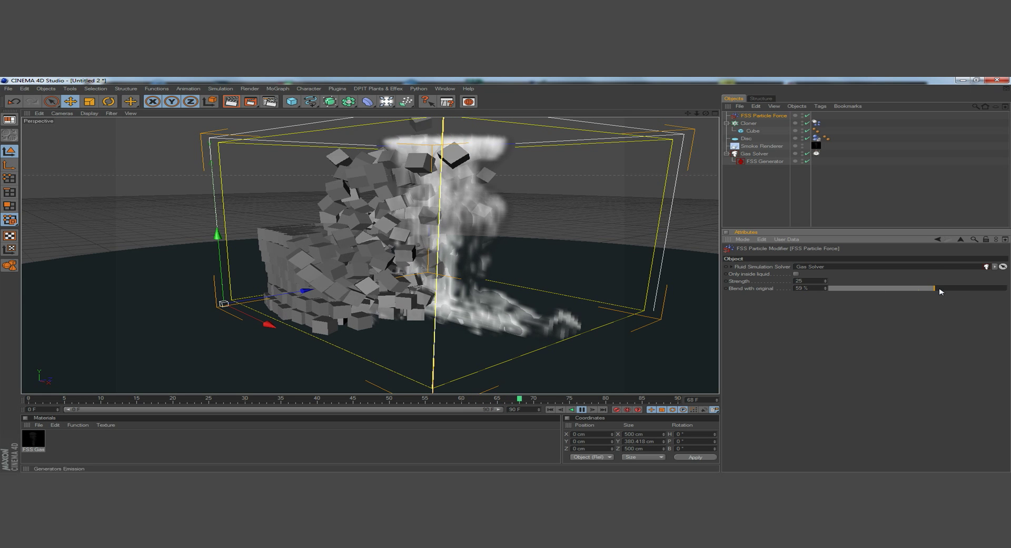
drag(941, 288, 1001, 288)
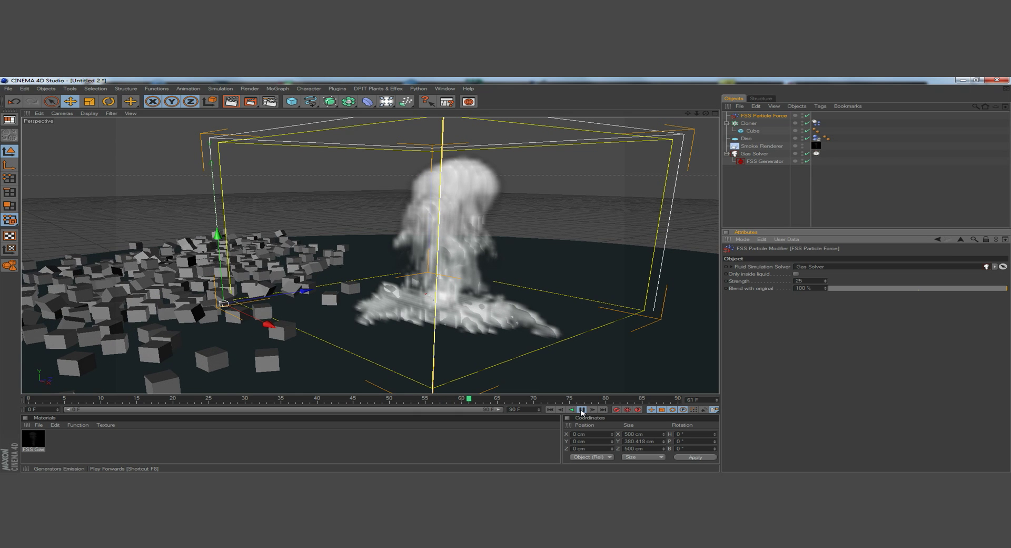
click(582, 410)
click(550, 409)
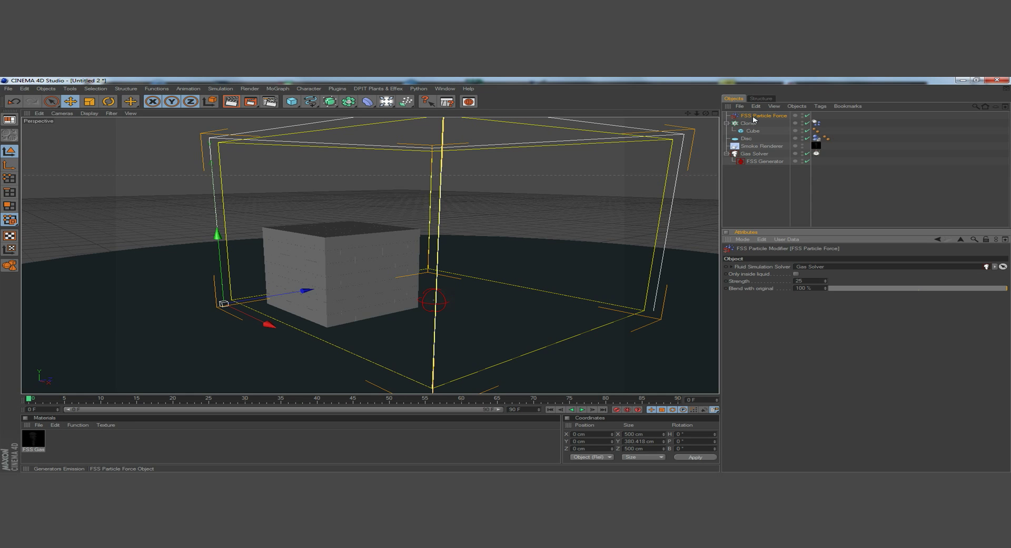
Delete the Cloner and its cube from the scene.
click(309, 89)
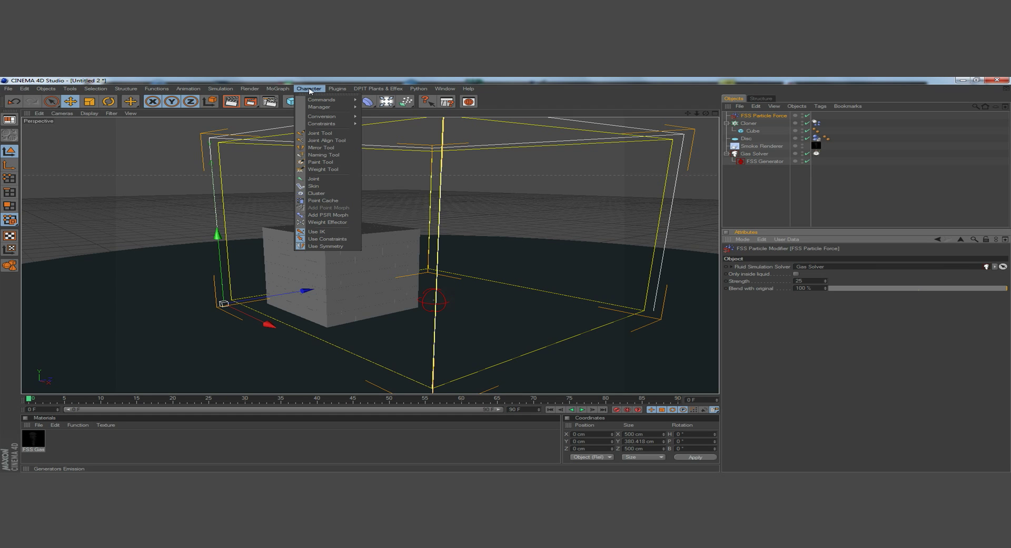
click(308, 89)
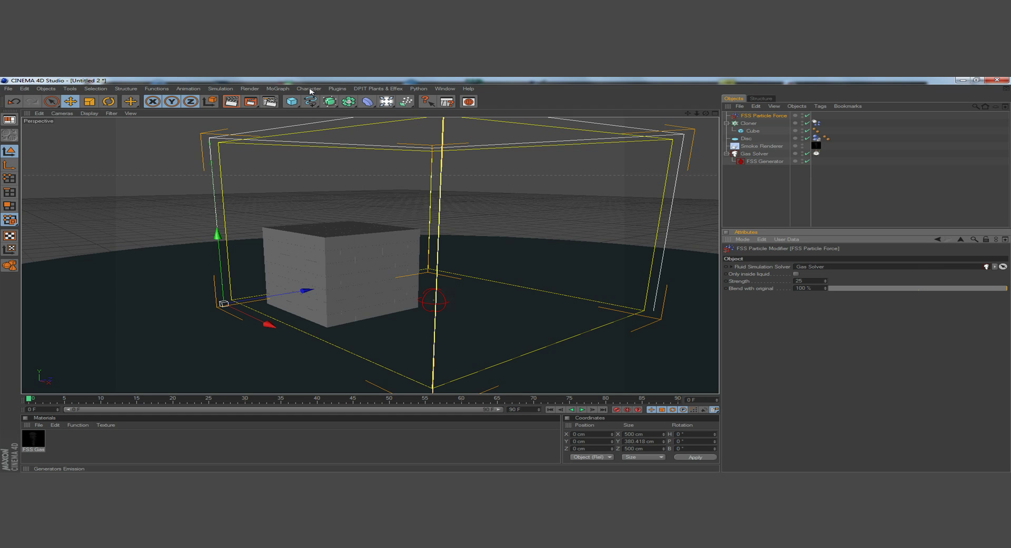
click(750, 125)
key(Delete)
drag(706, 115, 659, 160)
scroll(659, 160, down, 6)
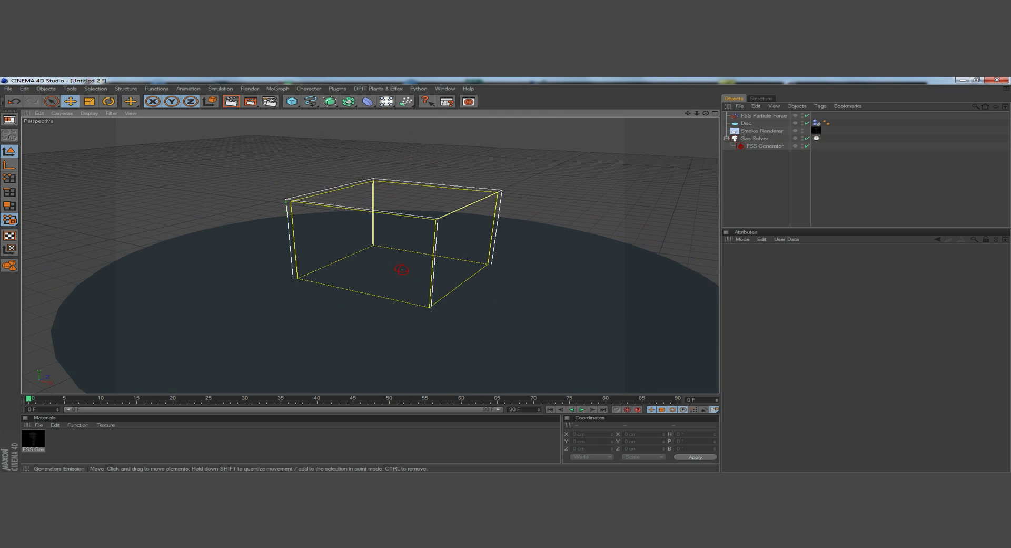
scroll(672, 160, down, 1)
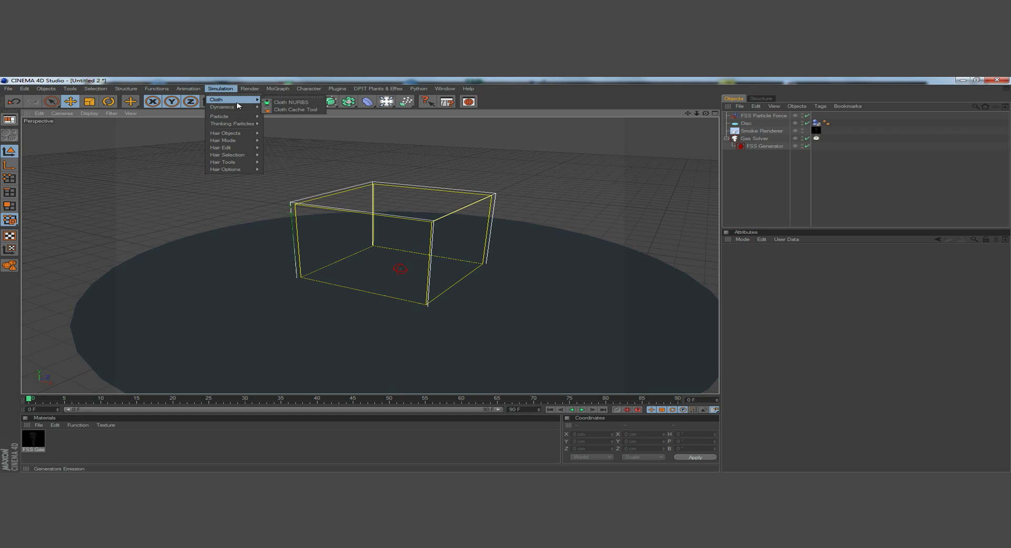
Add a Hair object and link the disc as the surface for its guides.
mouse_move(240, 109)
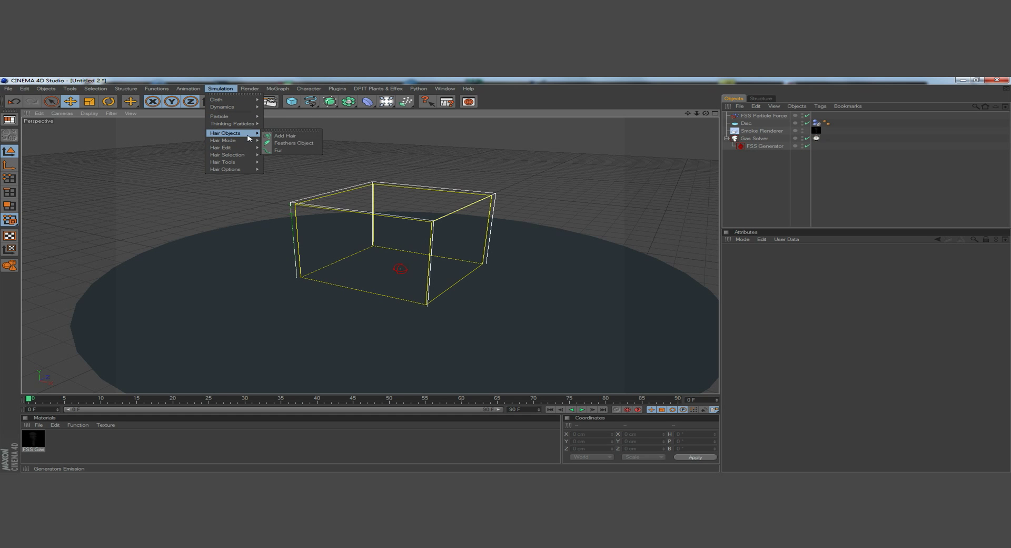
click(276, 137)
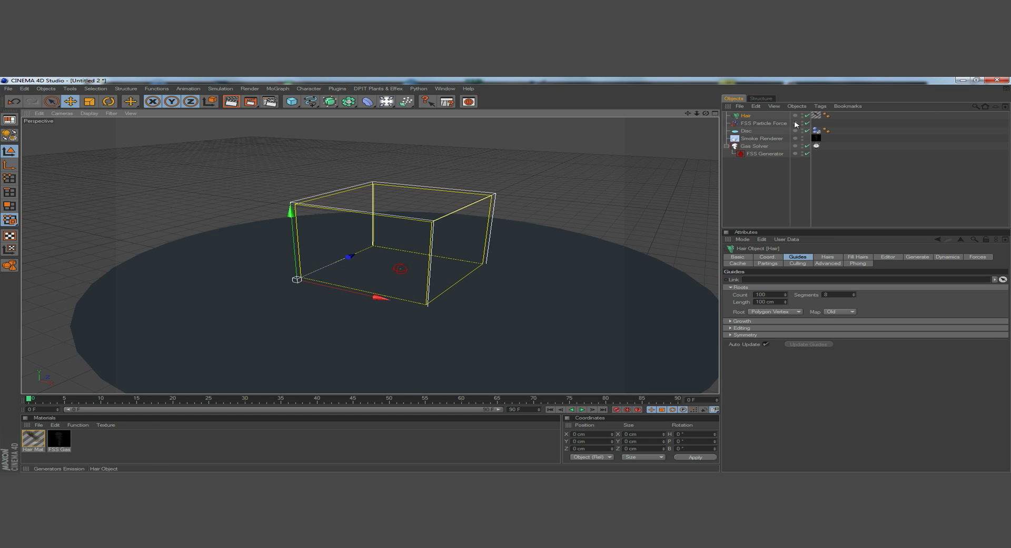
click(748, 132)
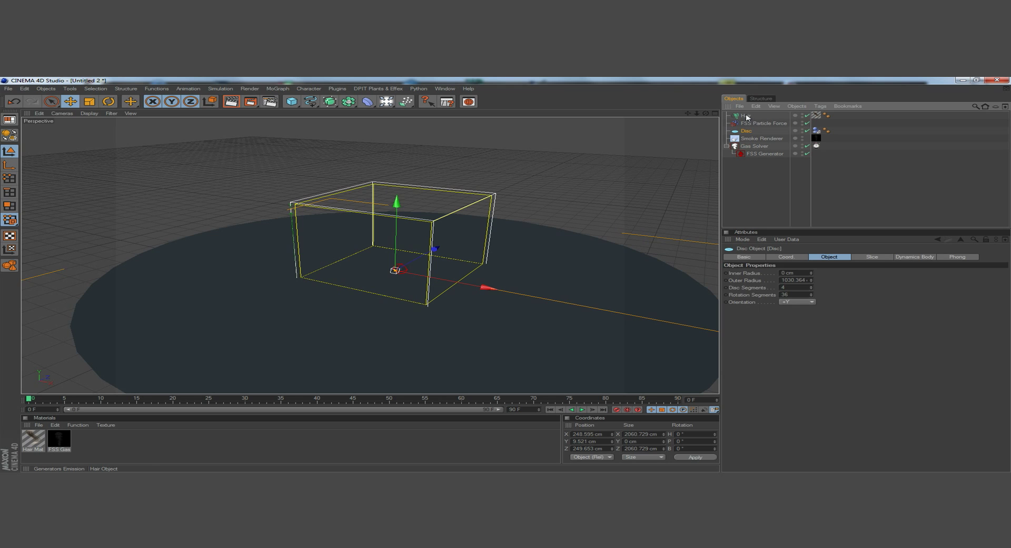
click(748, 117)
drag(747, 131, 810, 282)
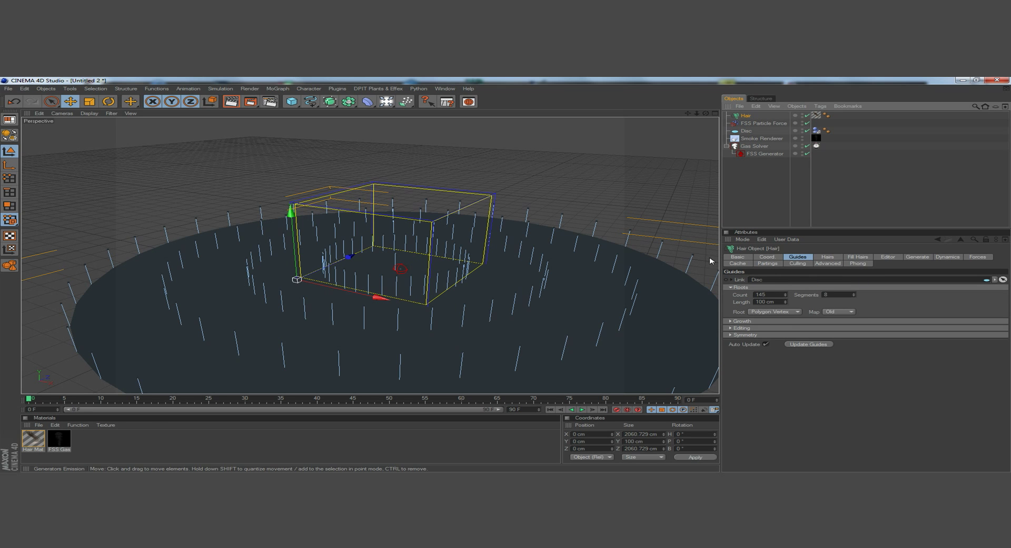
Shrink the disc to about 511 cm across and move the Hair object below the Gas Solver hierarchy.
click(746, 131)
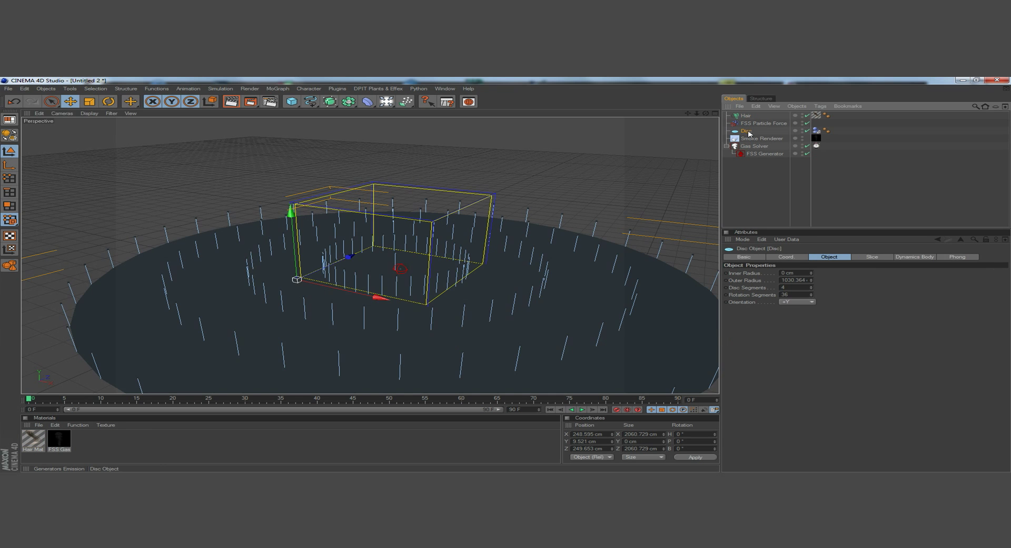
scroll(641, 306, down, 3)
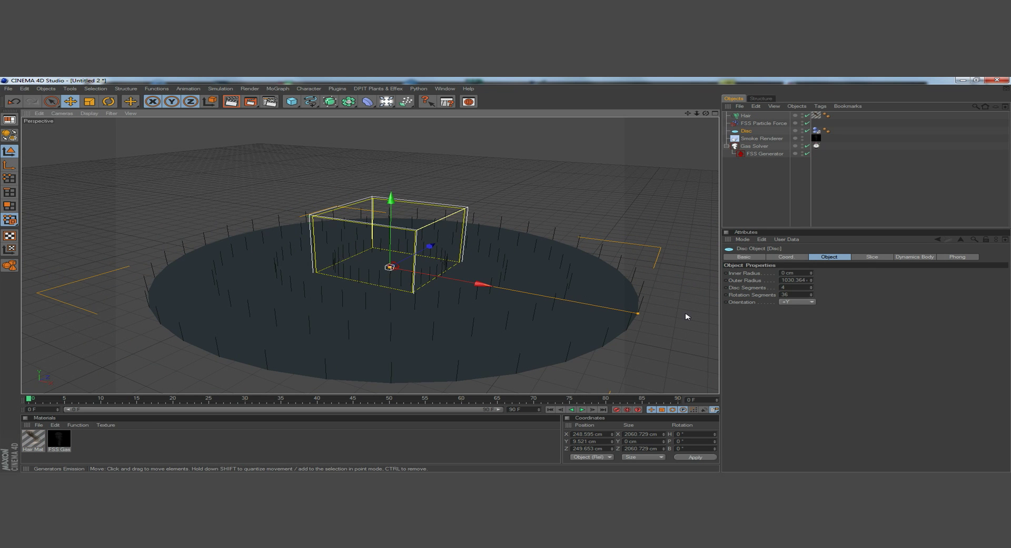
drag(639, 313, 474, 303)
scroll(639, 317, up, 5)
drag(748, 118, 756, 169)
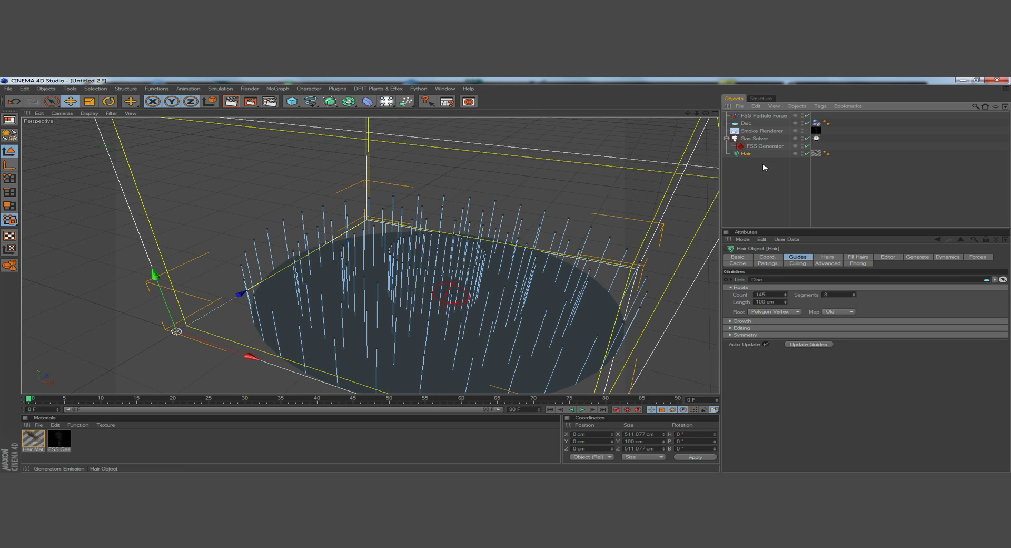
Show the Hair object's force settings, play the smoke acting on the hair guides twice from the first frame, and rewind to the start.
click(970, 258)
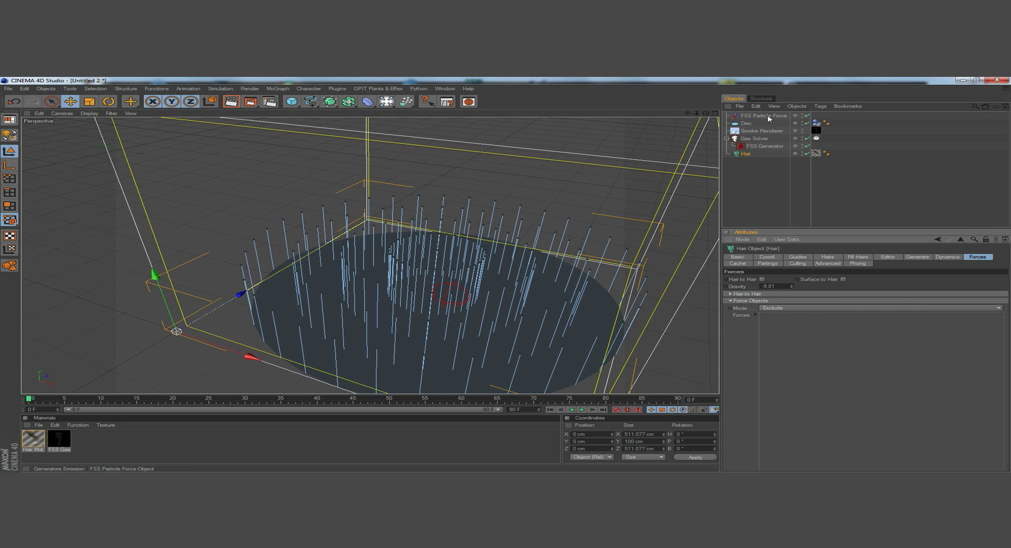
click(582, 409)
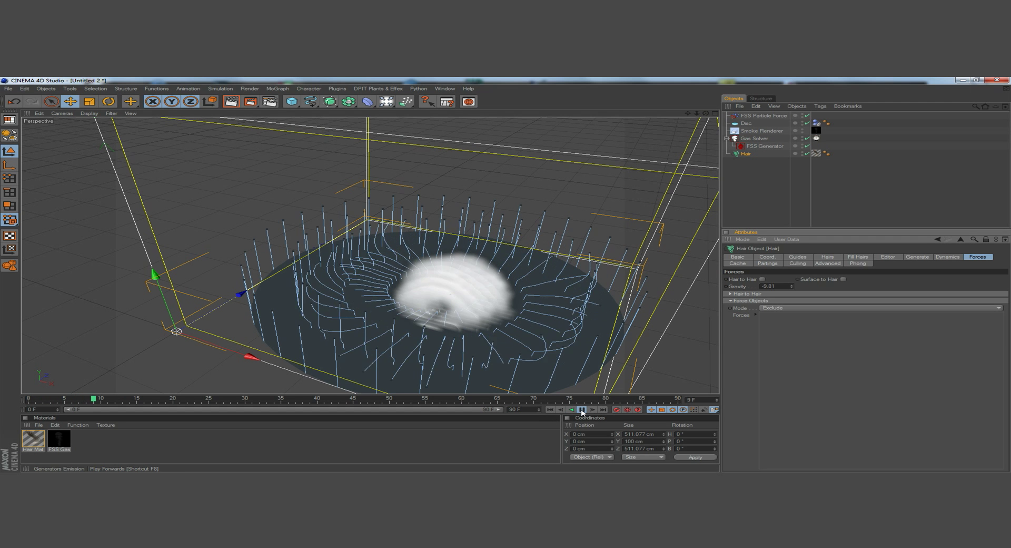
click(582, 409)
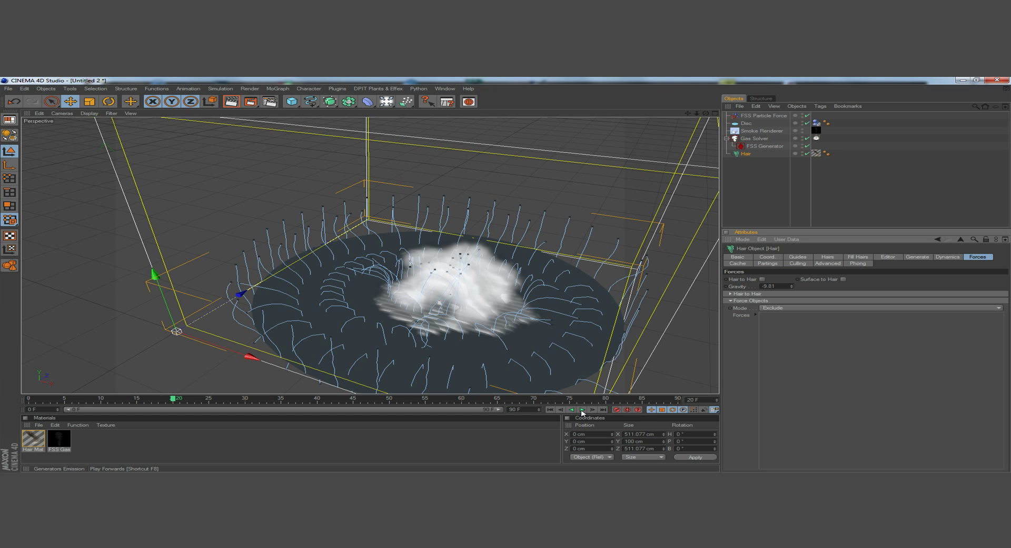
click(550, 410)
click(582, 409)
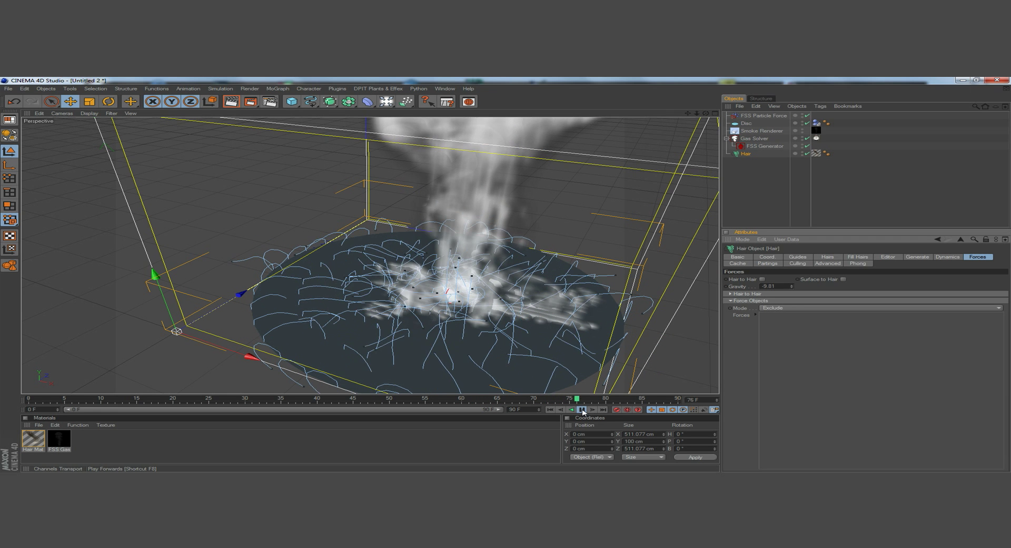
click(583, 410)
click(551, 410)
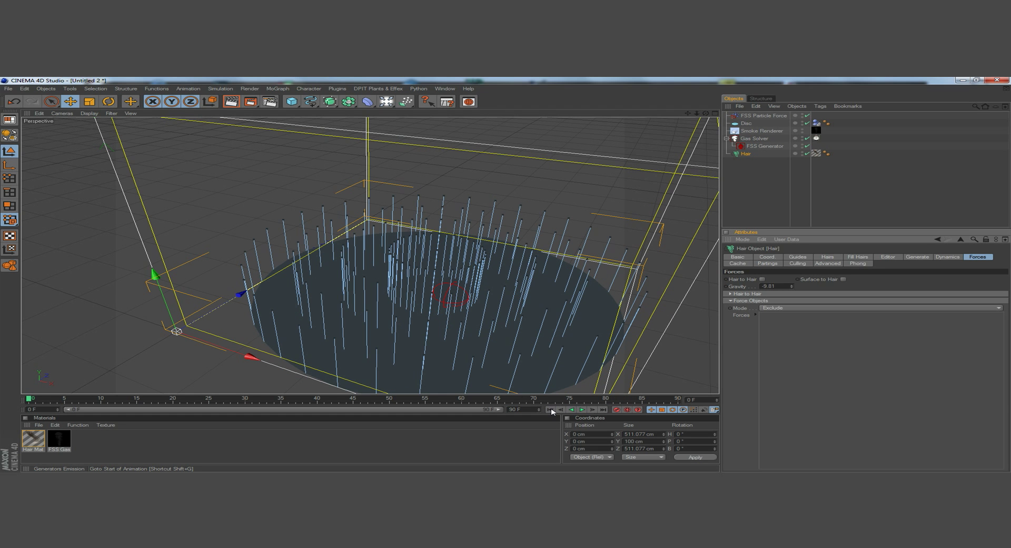
Create a new scene document.
click(9, 90)
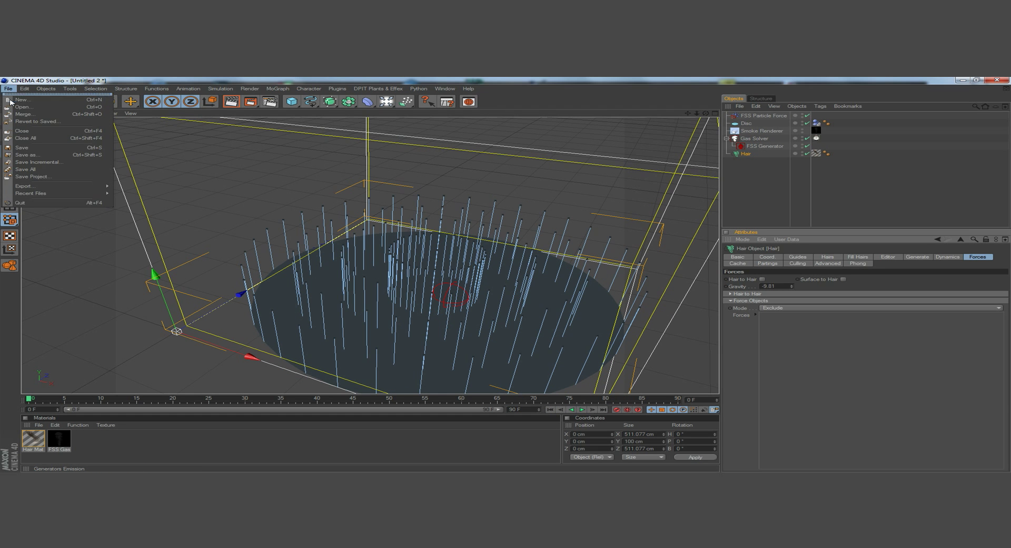
click(10, 99)
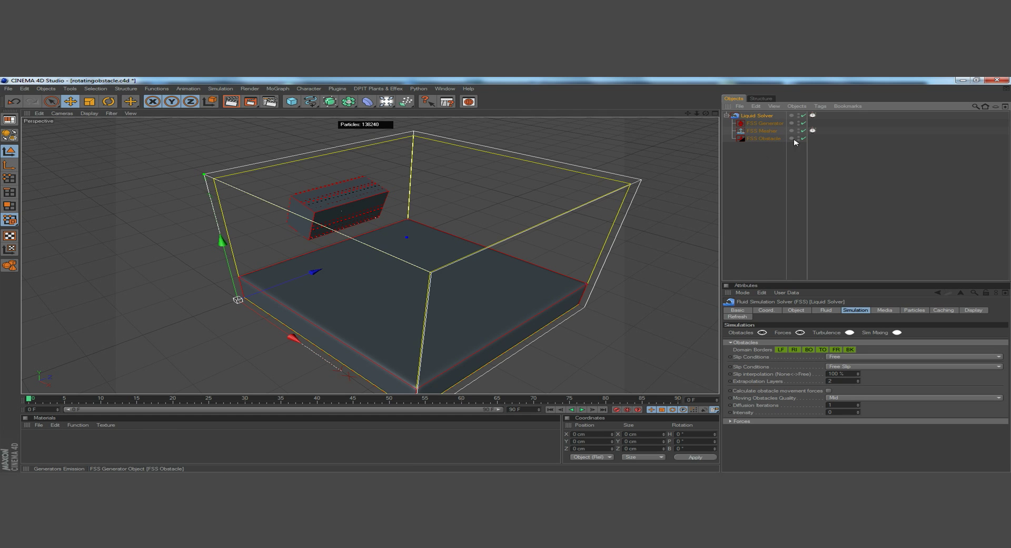
In rotatingobstacle.c4d, disable the Liquid Solver and the FSS Mesher, play the obstacle's animation on its own, and stop it.
mouse_move(706, 114)
mouse_down()
mouse_move(695, 116)
mouse_move(704, 117)
mouse_up()
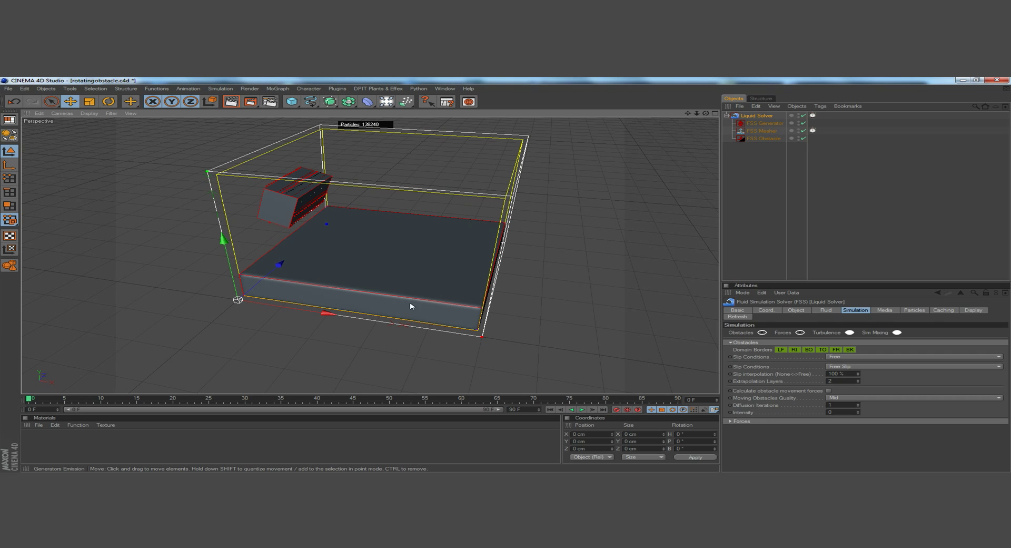
click(803, 115)
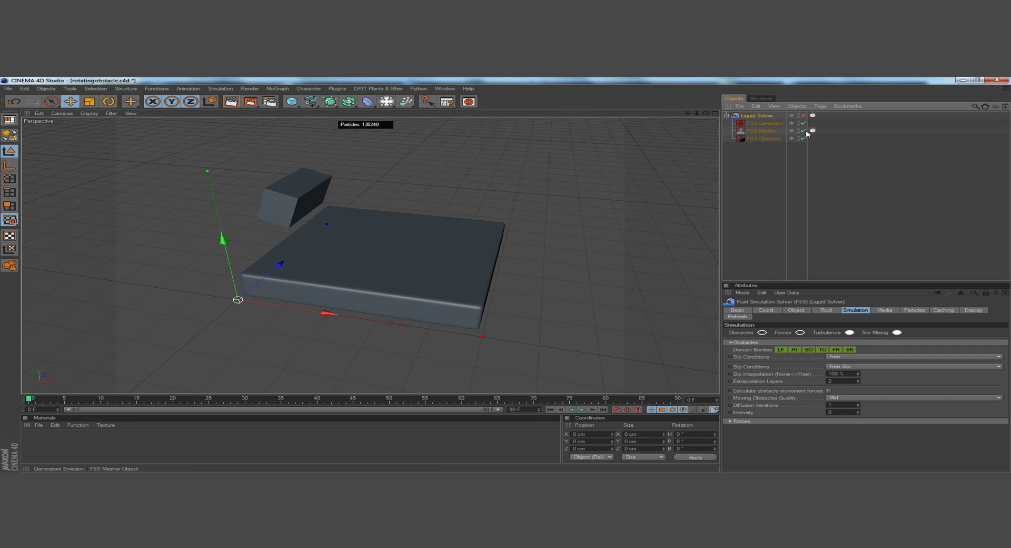
click(803, 130)
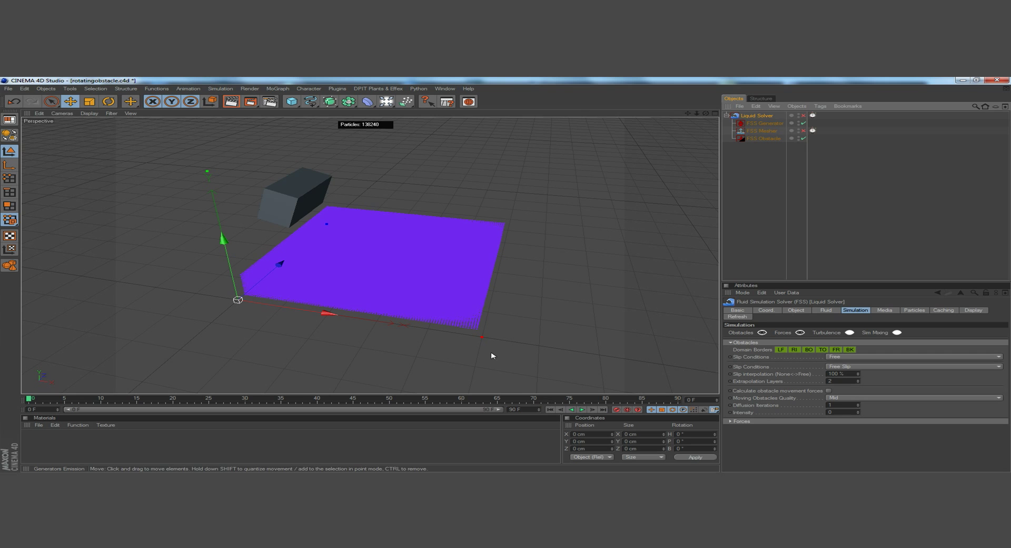
click(582, 410)
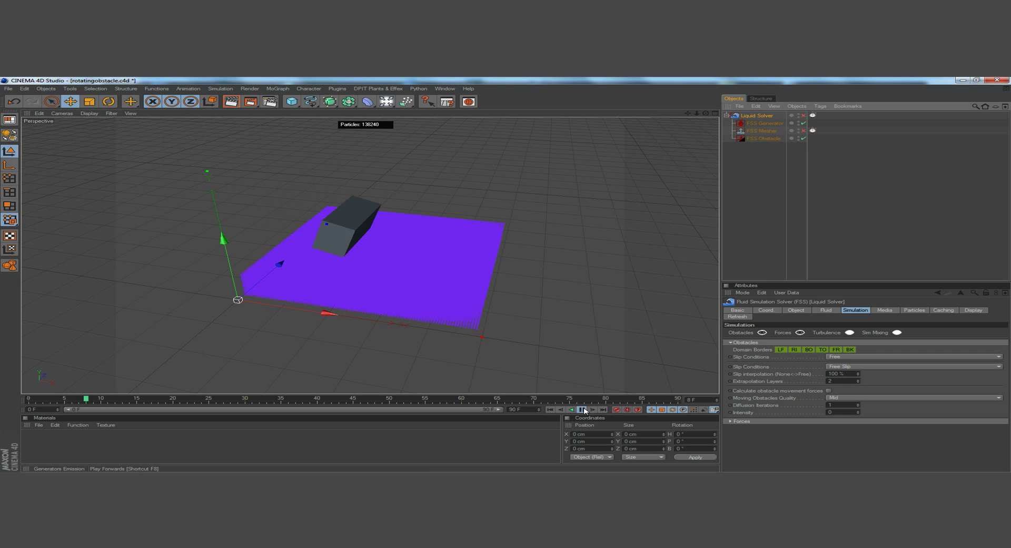
click(583, 410)
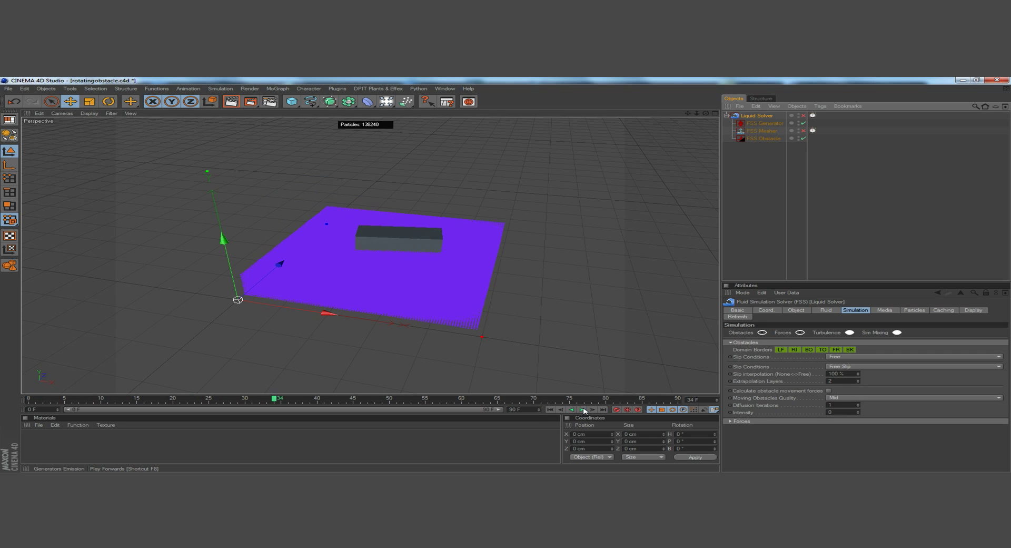
Replay the obstacle's animation from the first frame twice with the liquid disabled, and return to frame 0.
click(550, 409)
click(582, 410)
click(582, 409)
click(551, 410)
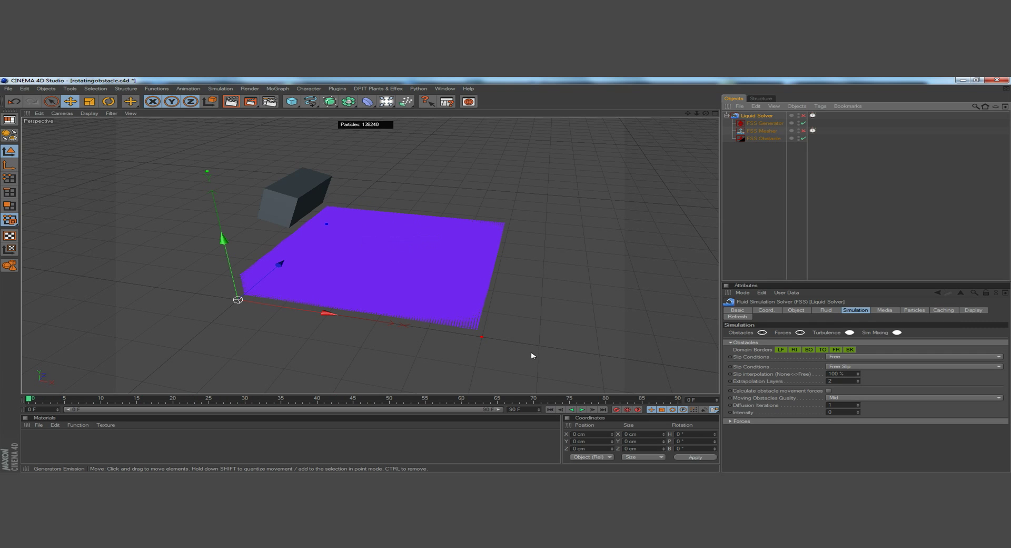
click(582, 409)
click(582, 410)
click(108, 400)
mouse_move(108, 400)
mouse_down()
mouse_move(90, 401)
mouse_move(211, 409)
mouse_move(87, 407)
mouse_move(219, 407)
mouse_move(8, 408)
mouse_up()
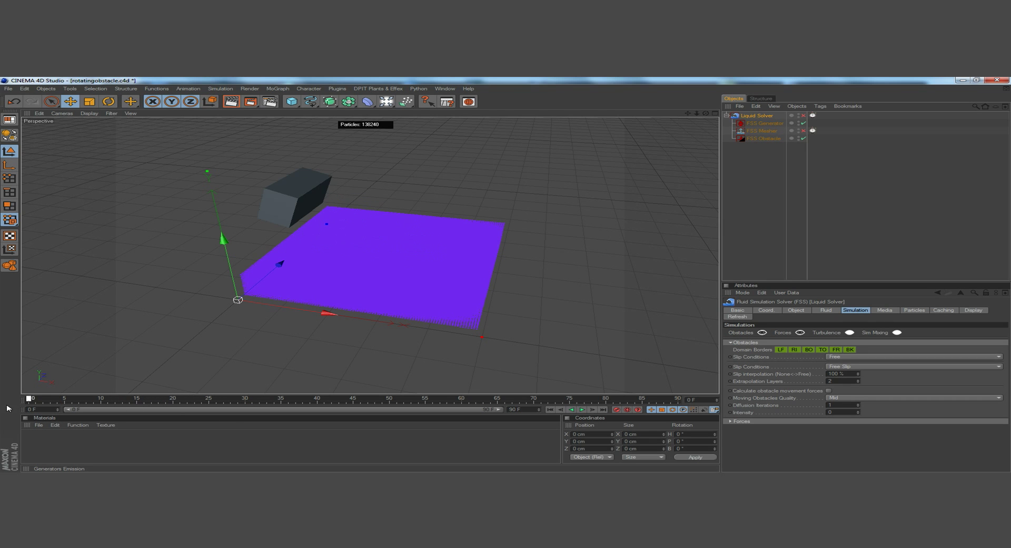
Re-enable the FSS Mesher and Liquid Solver, select the FSS Obstacle, and simulate the liquid up to frame 34.
click(804, 131)
click(803, 115)
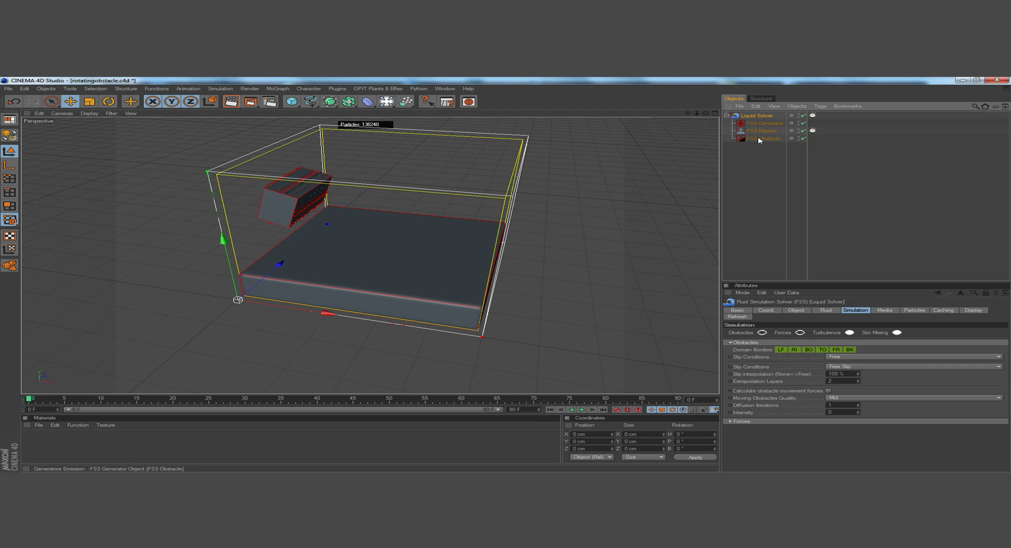
click(760, 138)
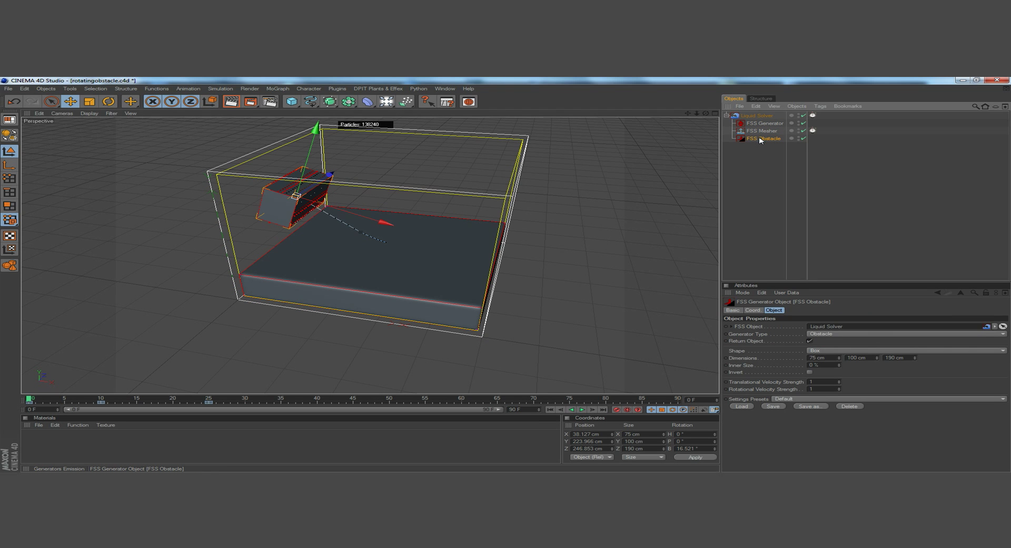
click(583, 409)
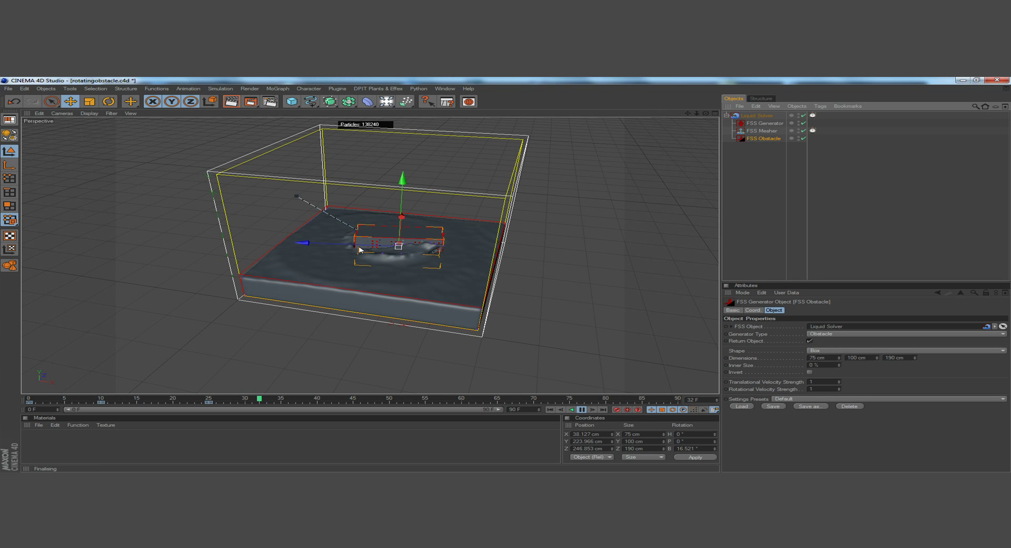
click(583, 410)
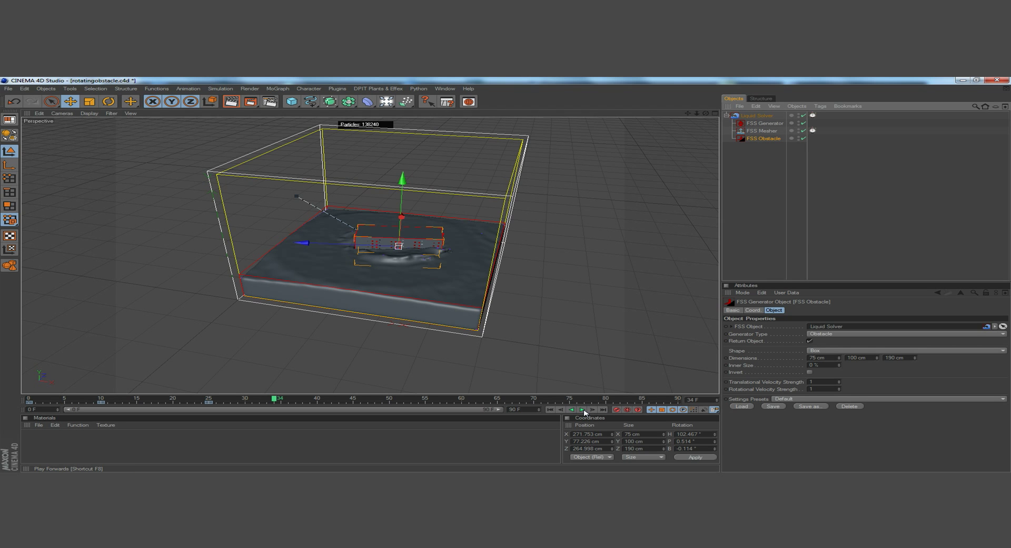
Enable Calculate obstacle movement forces in the Liquid Solver's simulation settings and rewind to the first frame.
click(757, 116)
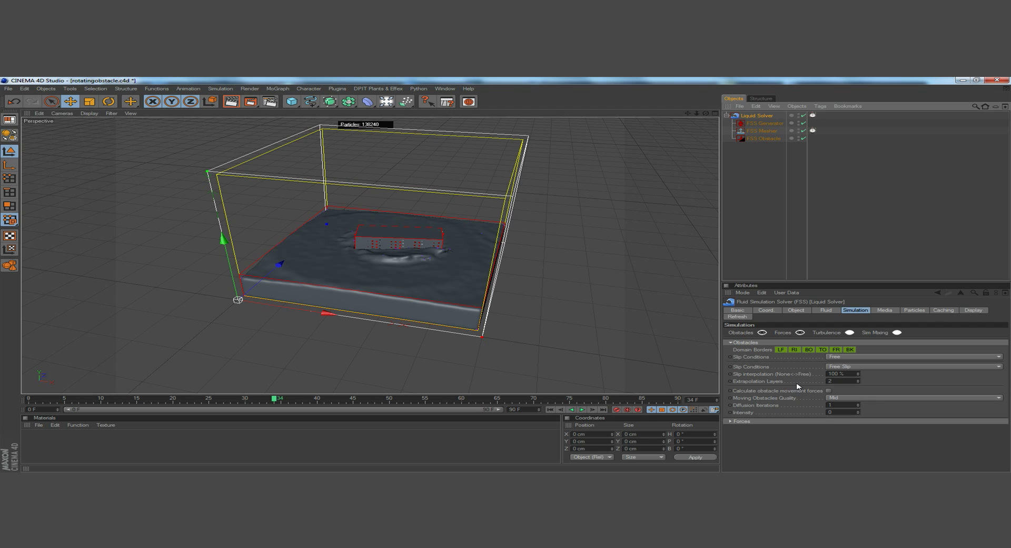
click(759, 394)
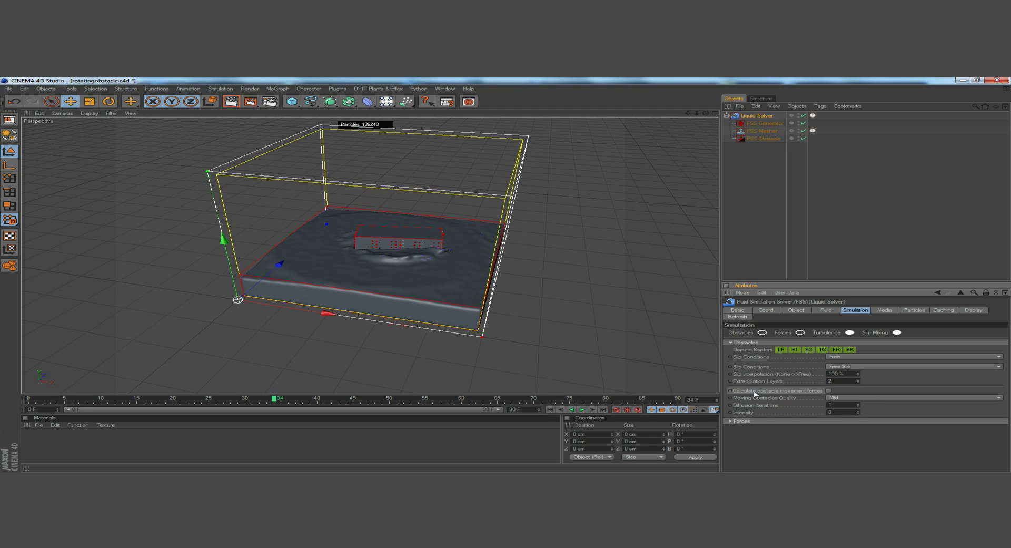
click(829, 391)
click(551, 410)
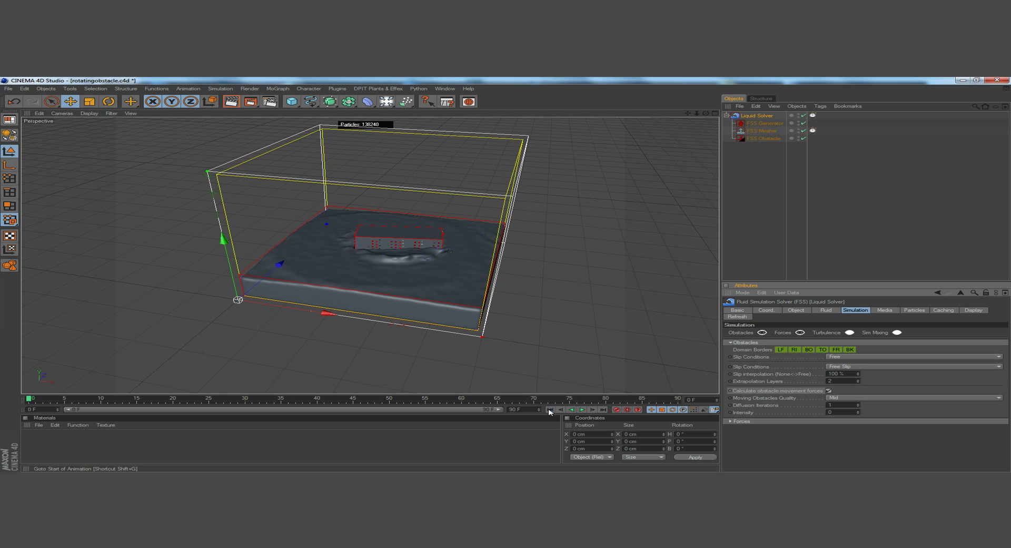
Set the FSS Obstacle's Translational and Rotational Velocity Strength to 0 and simulate up to frame 26.
click(763, 139)
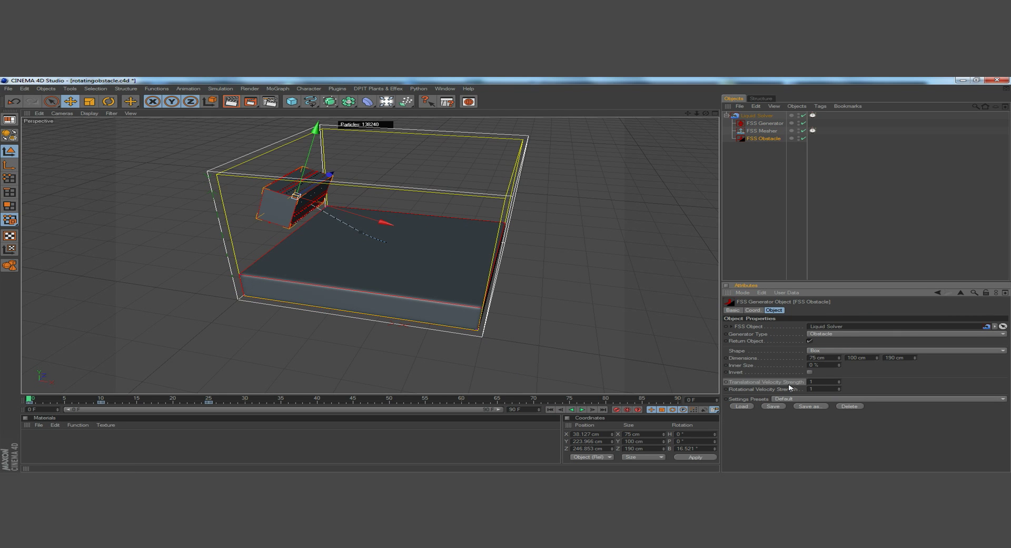
click(746, 390)
key(Tab)
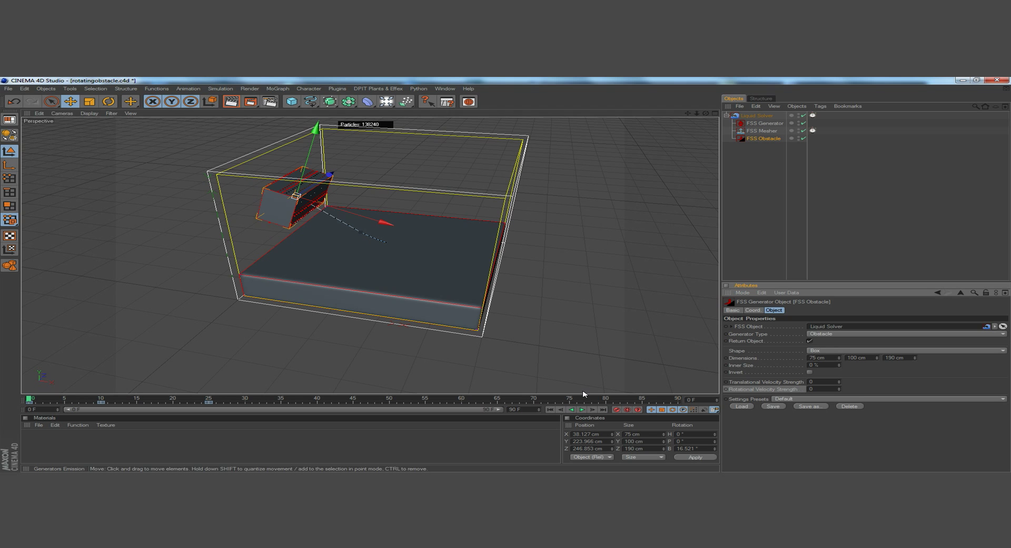
click(585, 410)
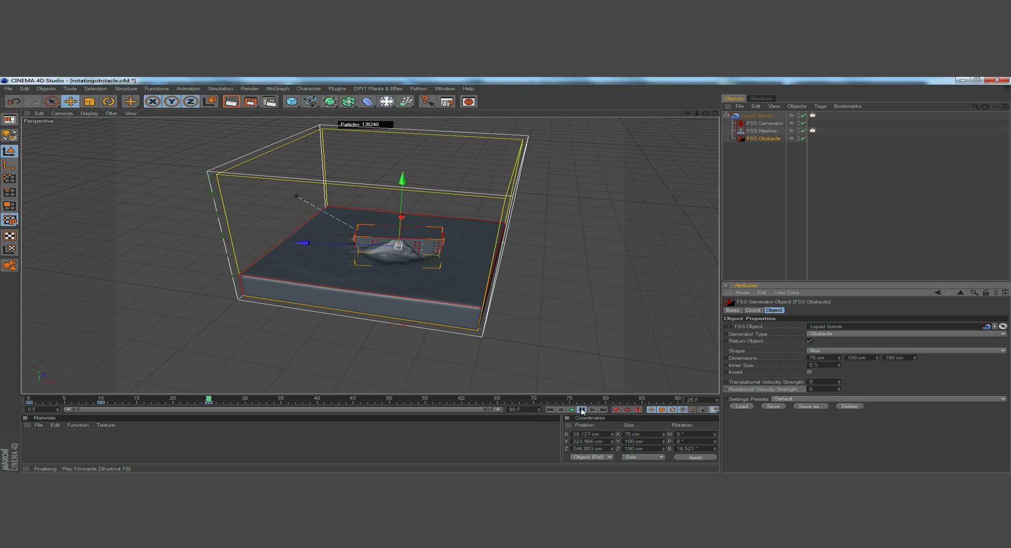
drag(706, 113, 666, 174)
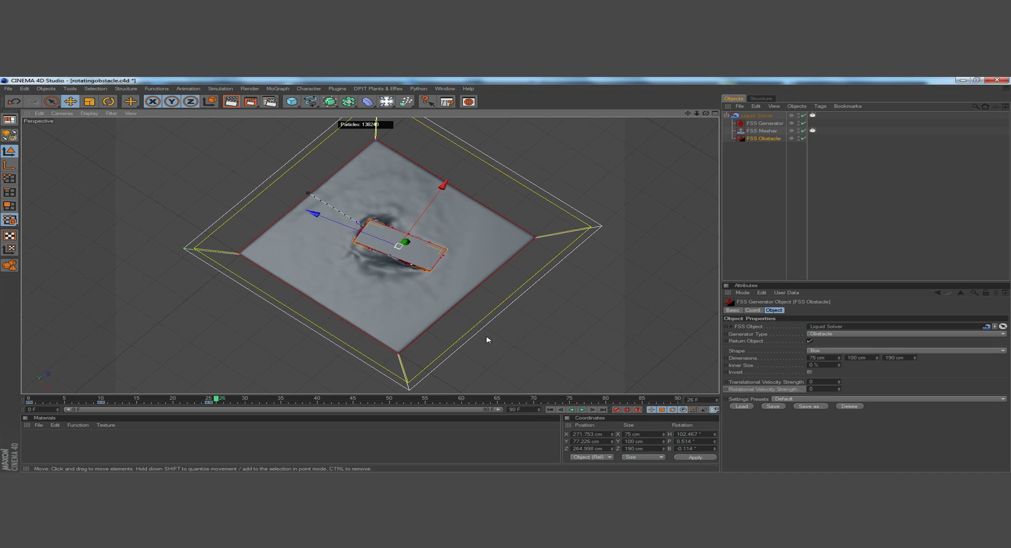
From the first frame, set the obstacle's Translational Velocity Strength to 20 and simulate to frame 42, pausing at frame 15.
click(550, 409)
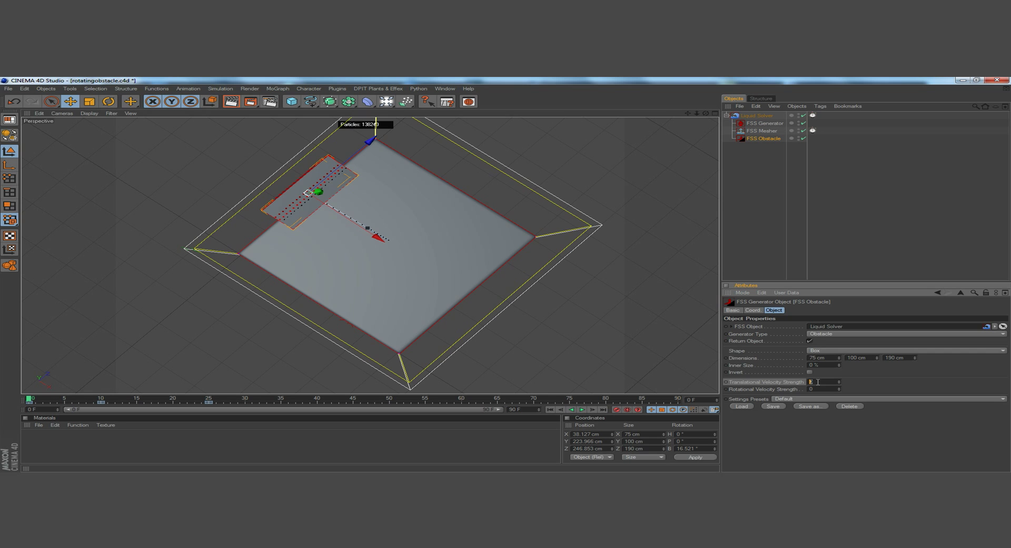
key(Return)
click(583, 410)
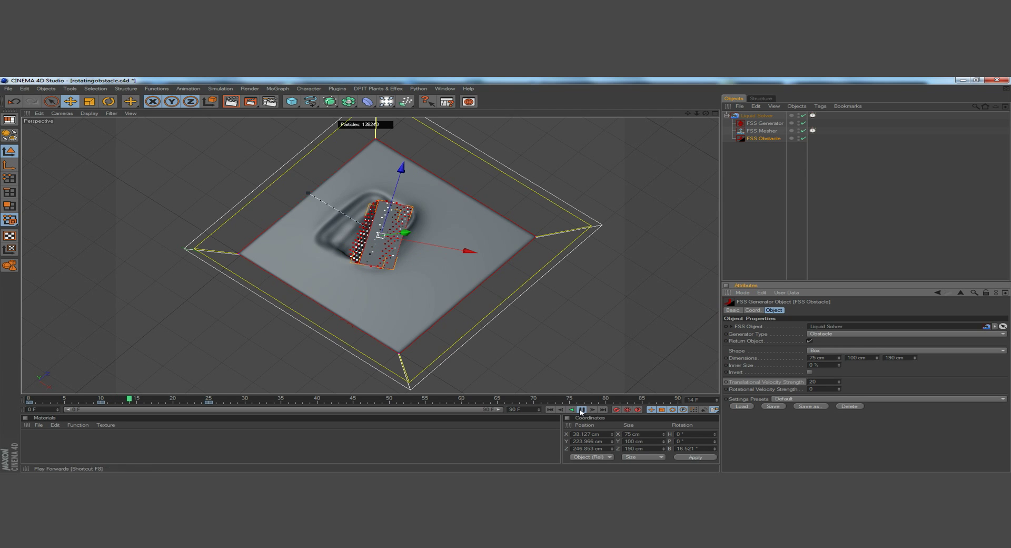
click(582, 410)
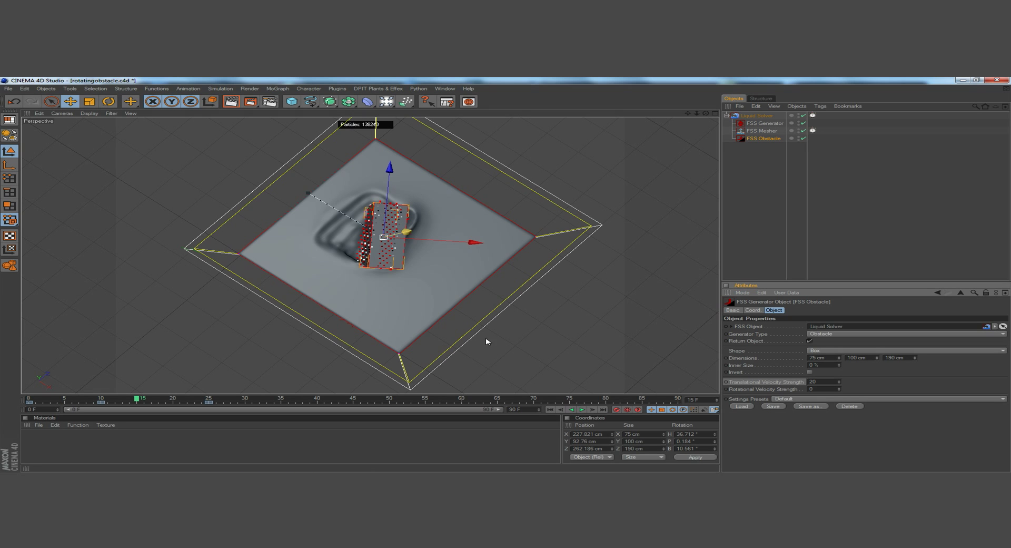
click(582, 410)
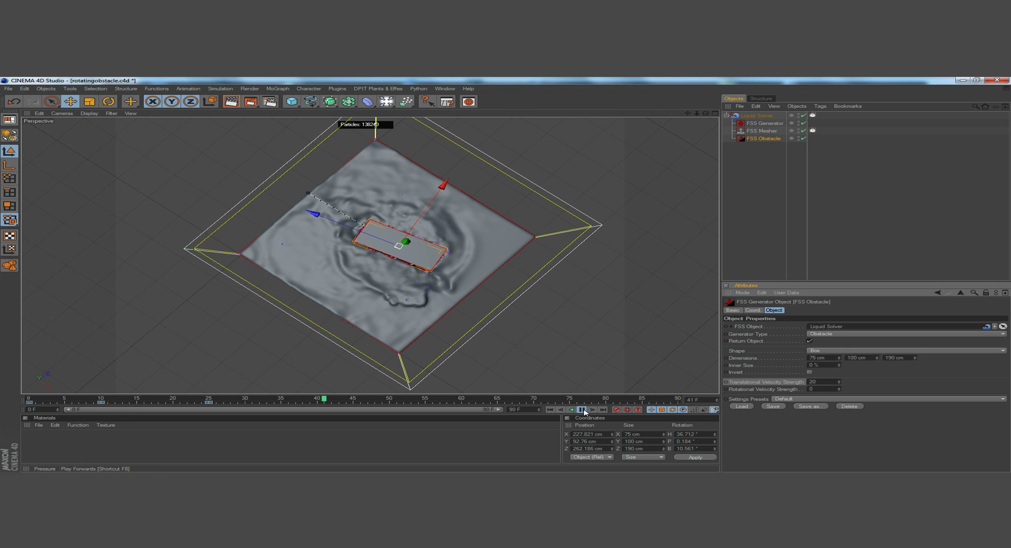
click(584, 410)
mouse_move(706, 113)
mouse_down()
mouse_move(715, 66)
mouse_move(711, 96)
mouse_up()
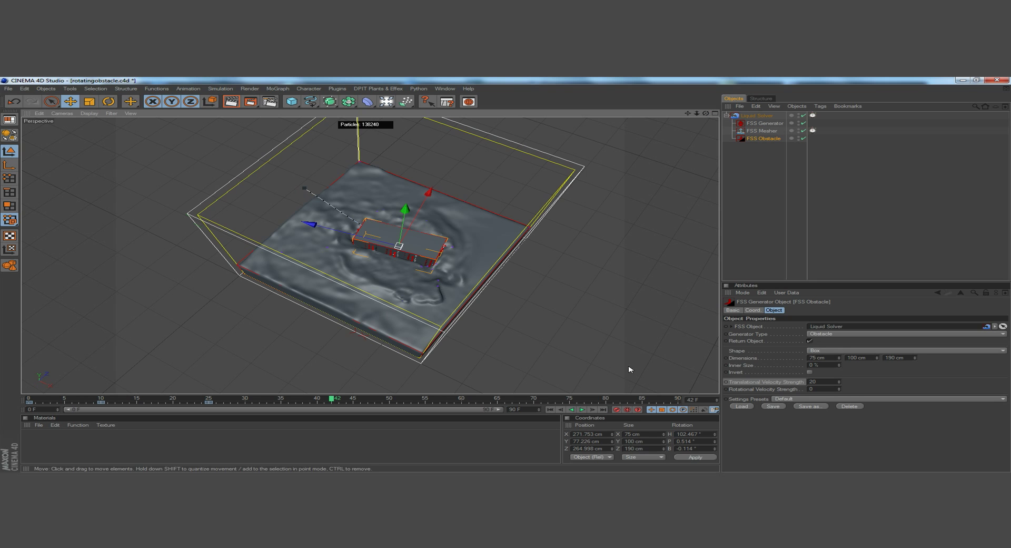
From the first frame, set the obstacle's Rotational Velocity Strength to 10 and simulate up to frame 12.
click(550, 411)
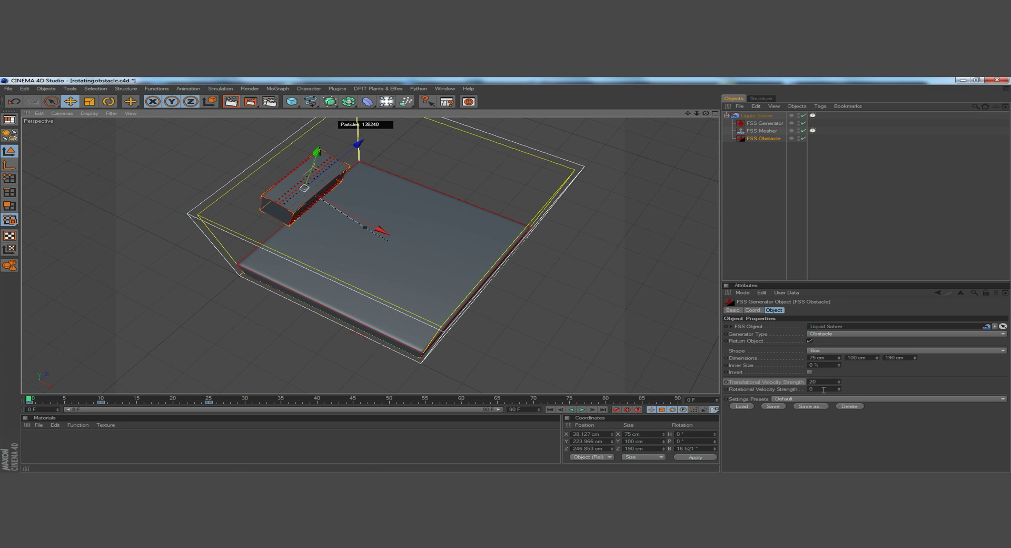
drag(816, 390, 793, 391)
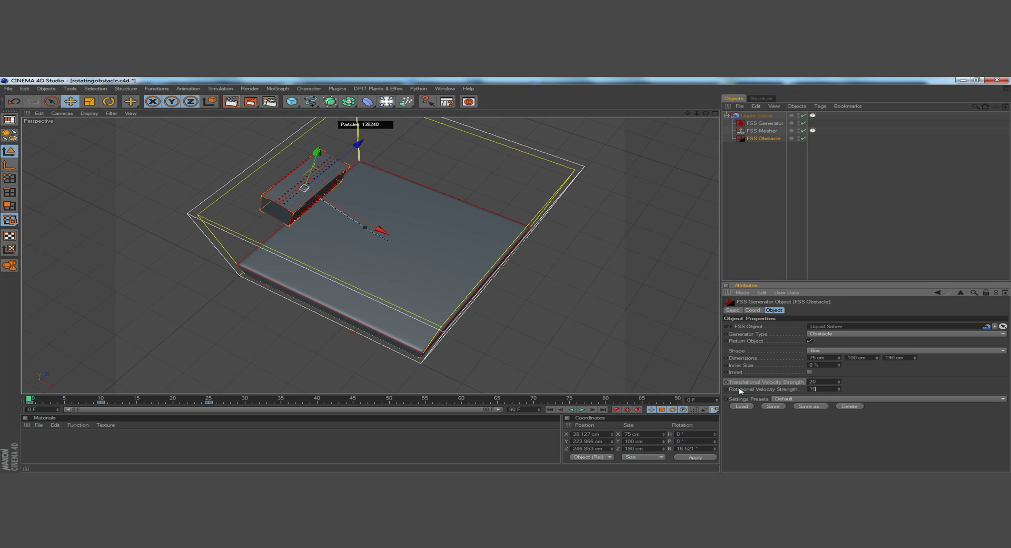
key(Return)
mouse_move(704, 116)
mouse_down()
mouse_move(670, 126)
mouse_move(704, 113)
mouse_move(698, 75)
mouse_move(690, 125)
mouse_up()
click(583, 410)
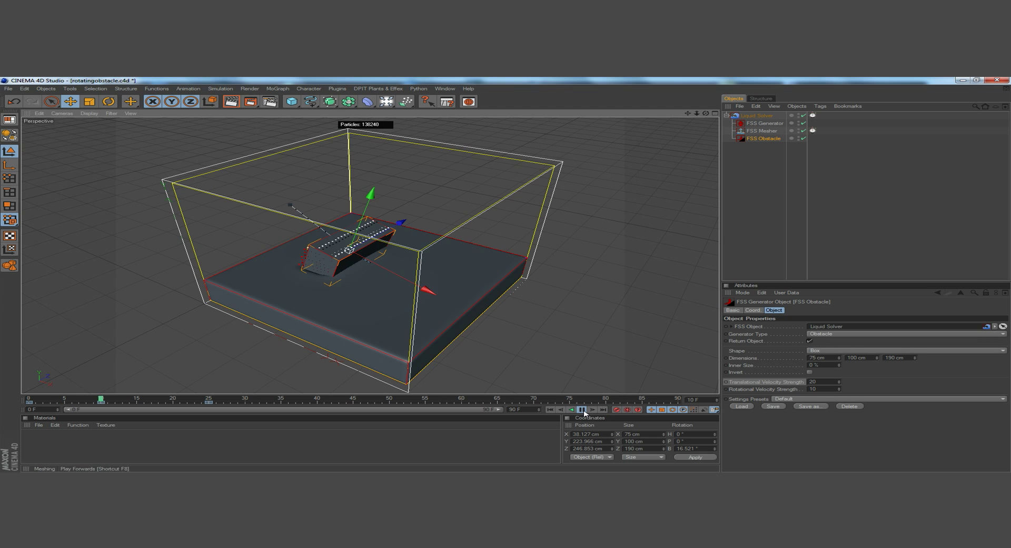
click(582, 410)
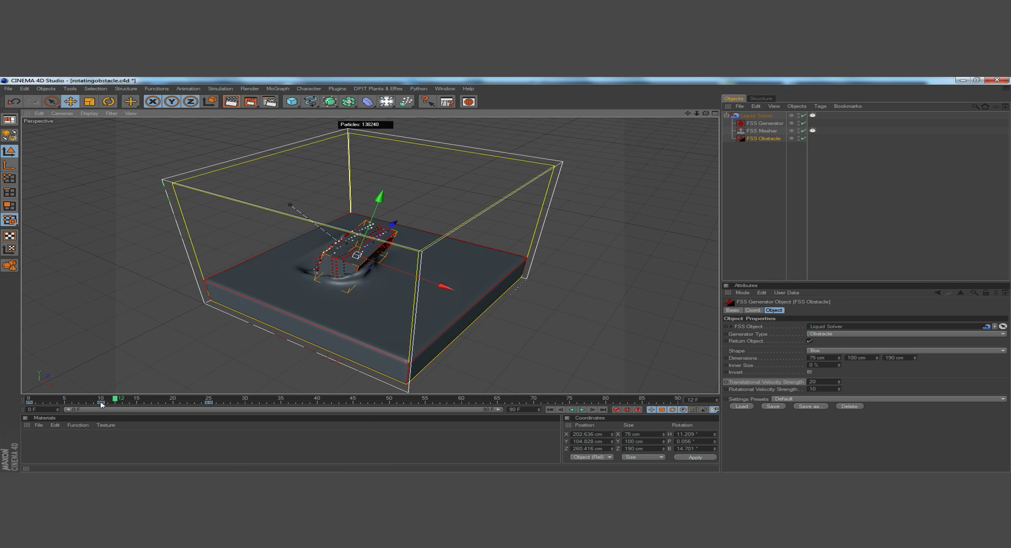
Continue the simulation to frame 18 and on to frame 33, examining the splashes around the obstacle from several angles.
drag(706, 114, 743, 116)
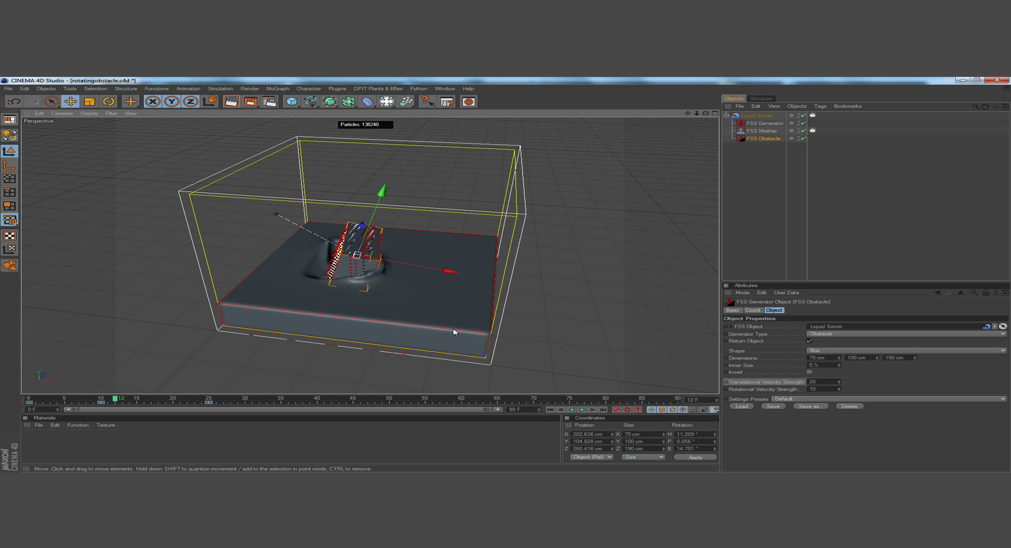
drag(706, 113, 644, 198)
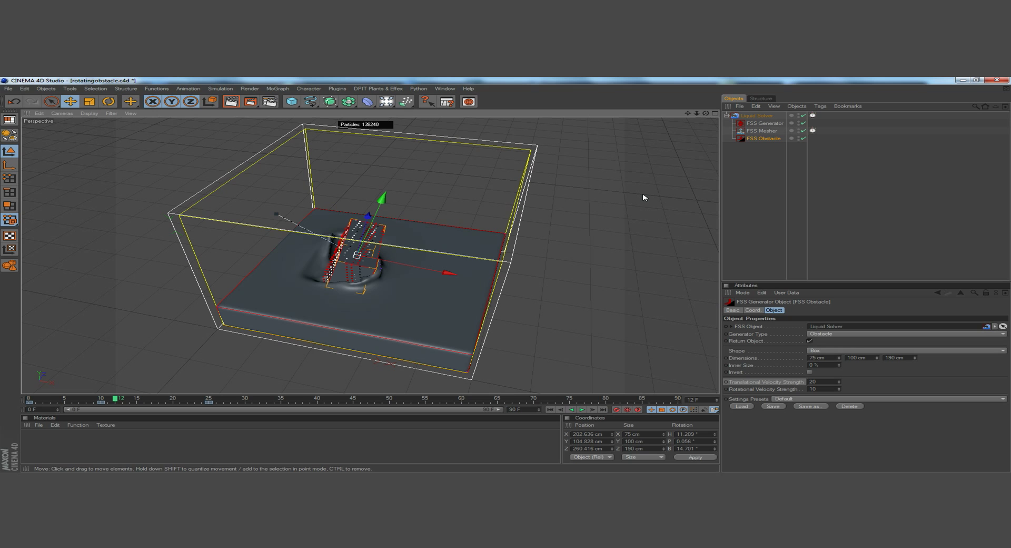
click(583, 409)
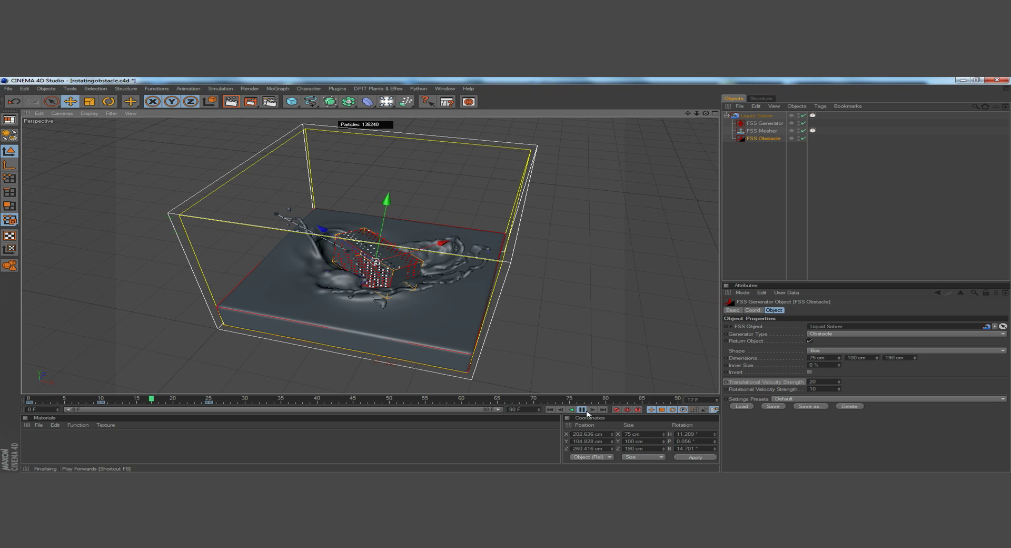
click(583, 411)
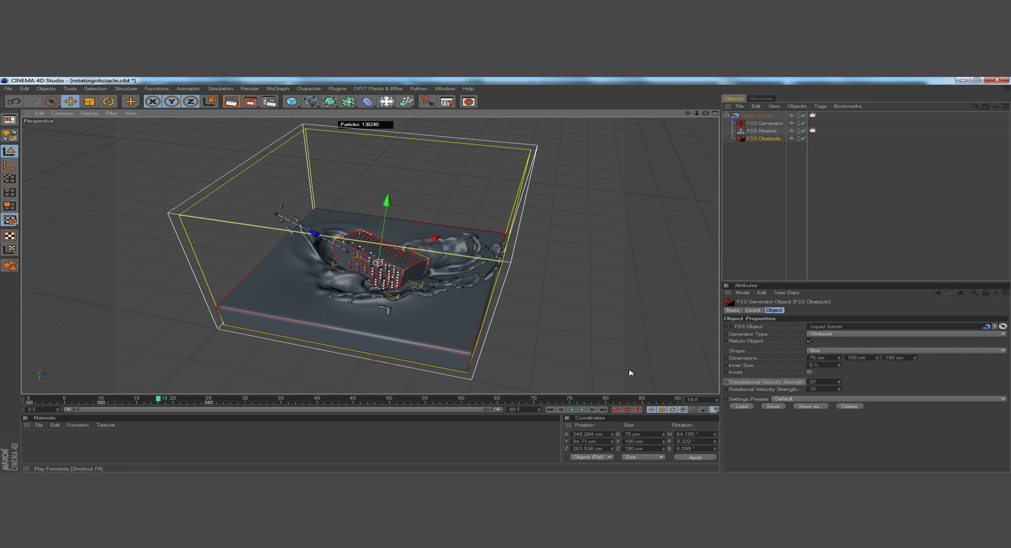
mouse_move(705, 113)
mouse_down()
mouse_move(709, 169)
mouse_move(707, 127)
mouse_up()
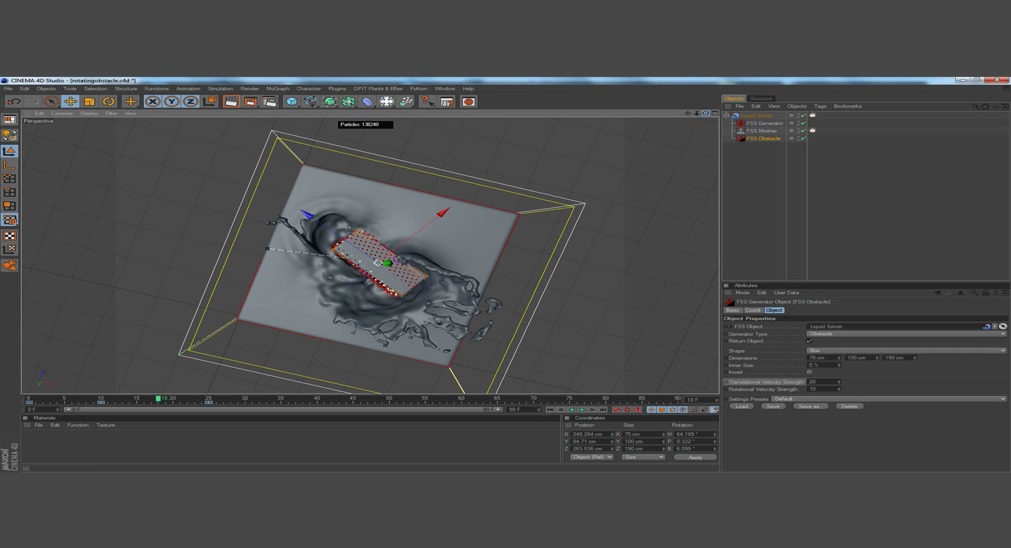
click(583, 411)
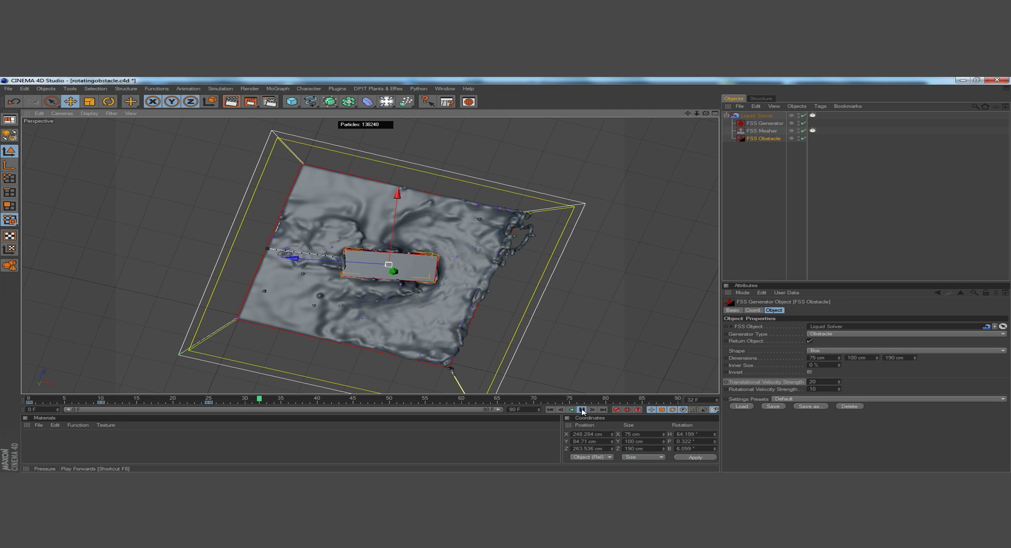
click(582, 411)
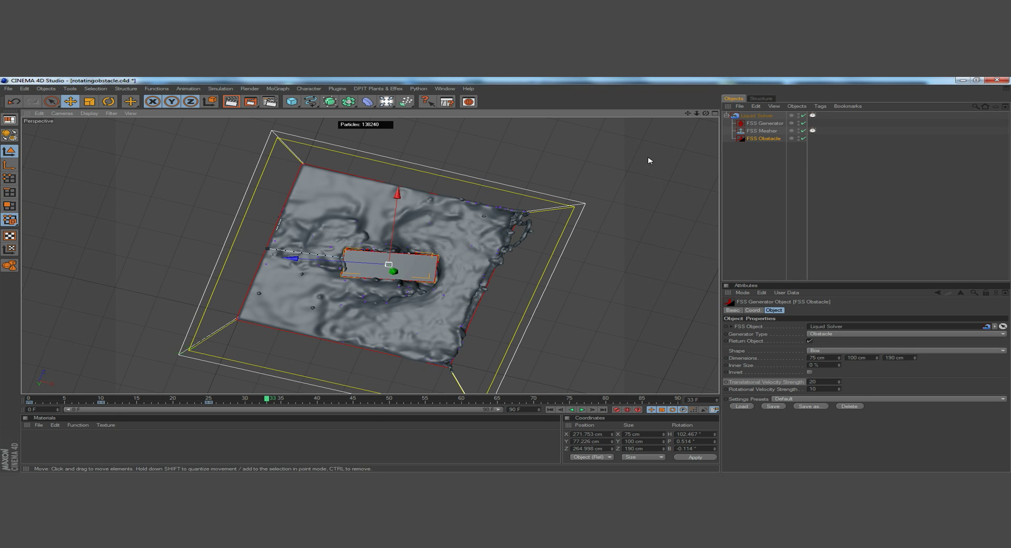
mouse_move(706, 113)
mouse_down()
mouse_move(675, 74)
mouse_move(708, 113)
mouse_up()
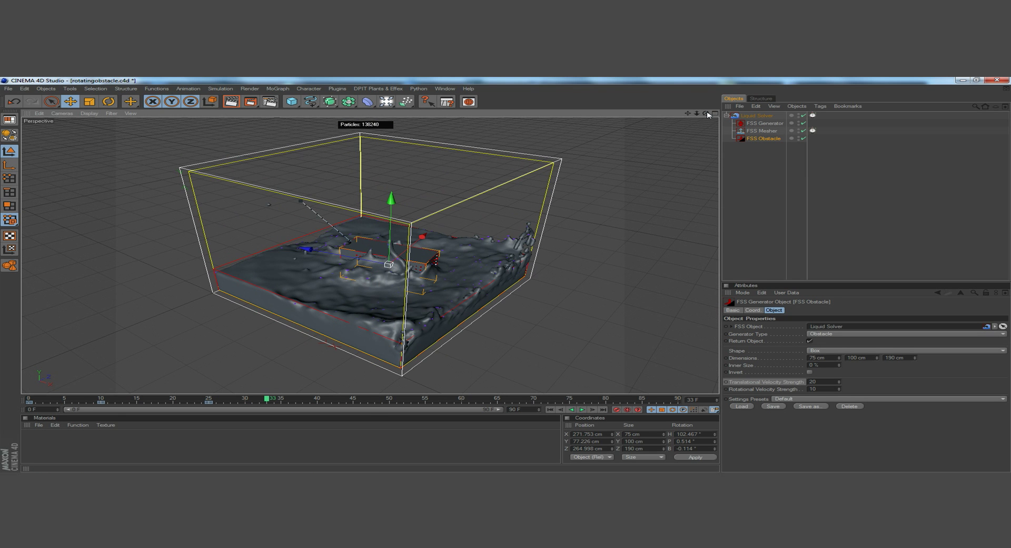